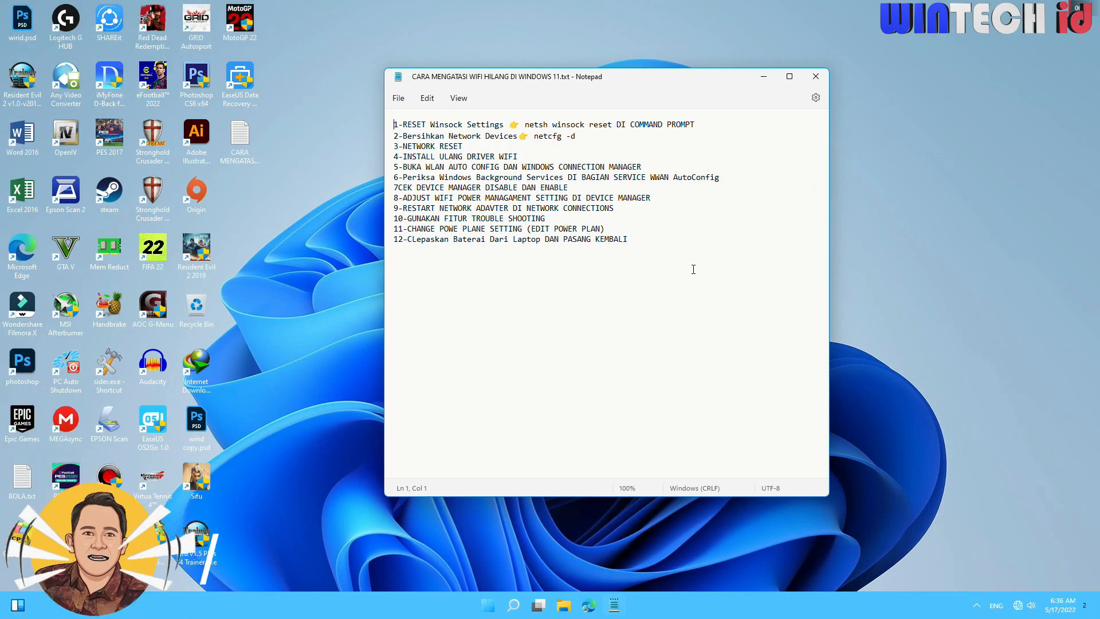
# Open Device Manager and maximize its window.
pyautogui.rightClick(489, 612)
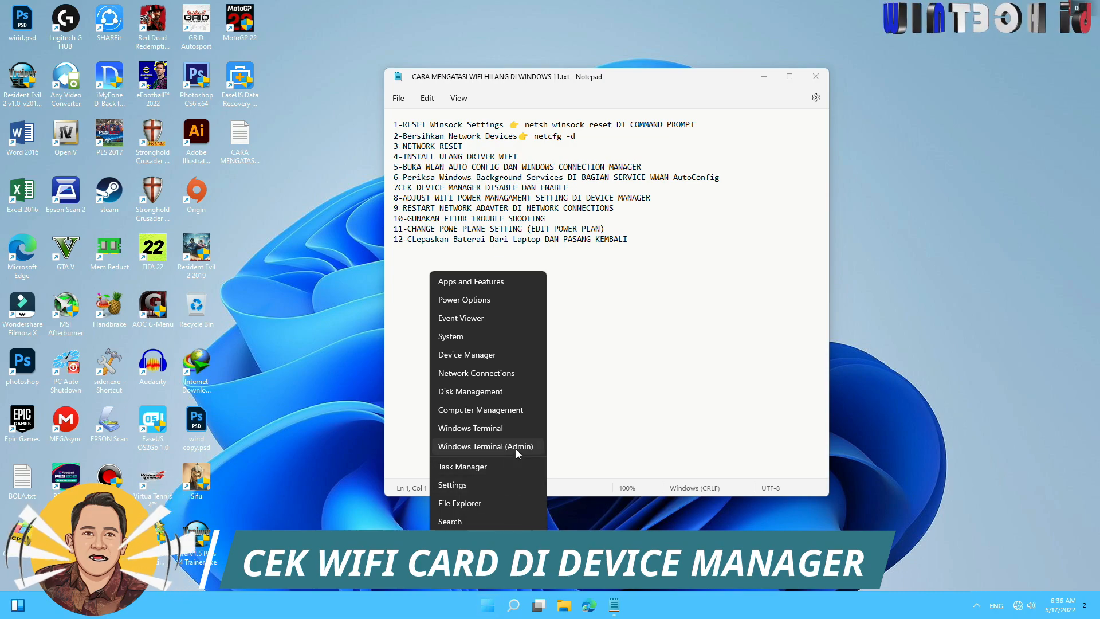
pyautogui.click(693, 380)
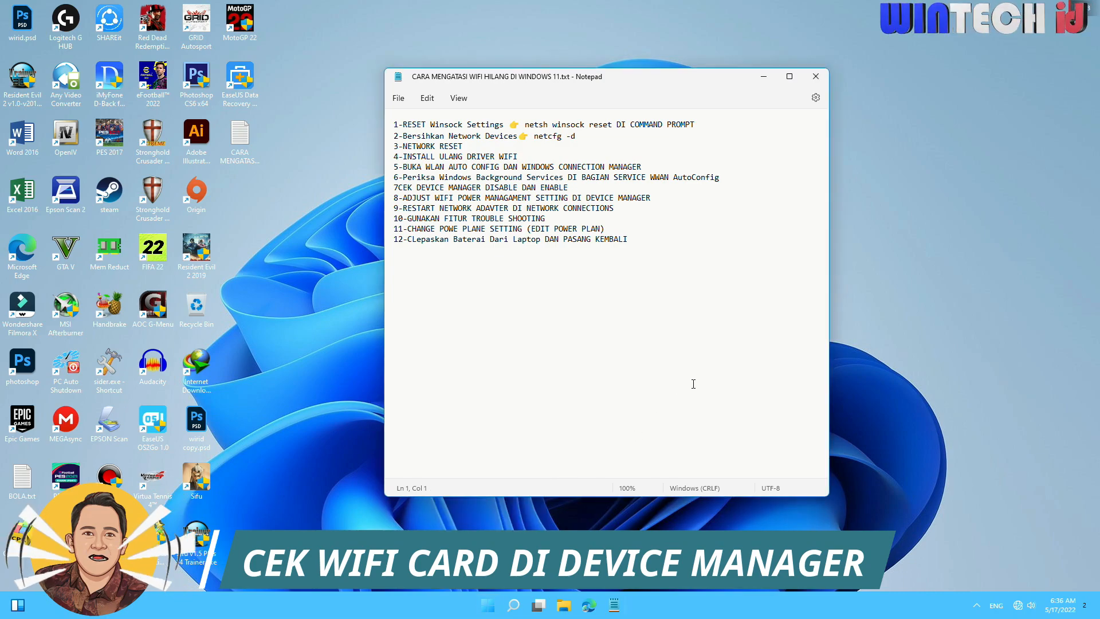
pyautogui.rightClick(491, 609)
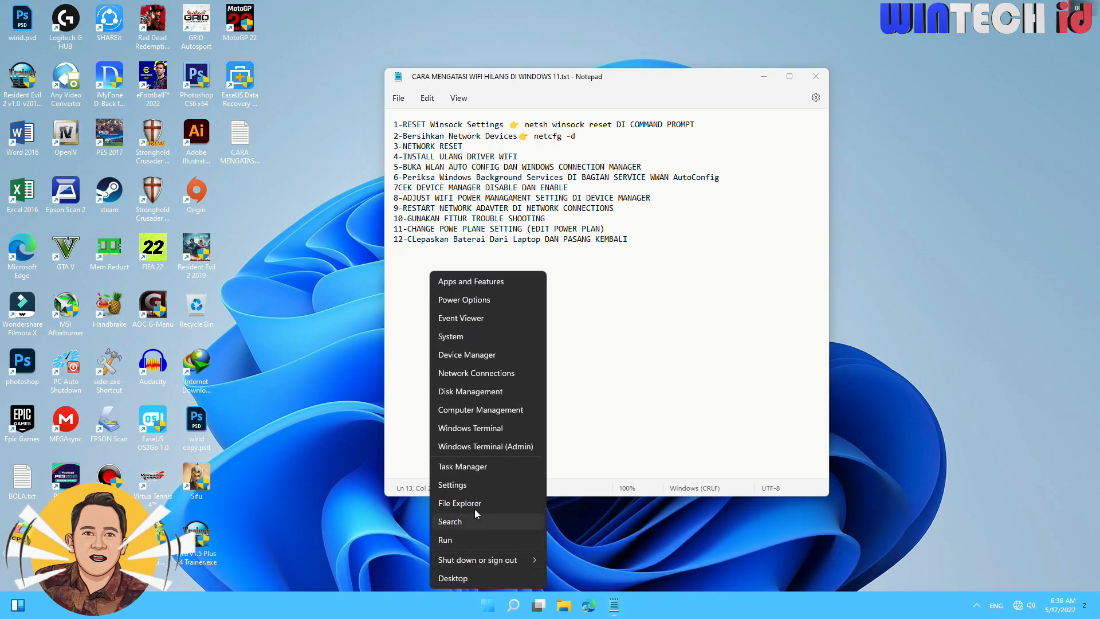
pyautogui.click(498, 355)
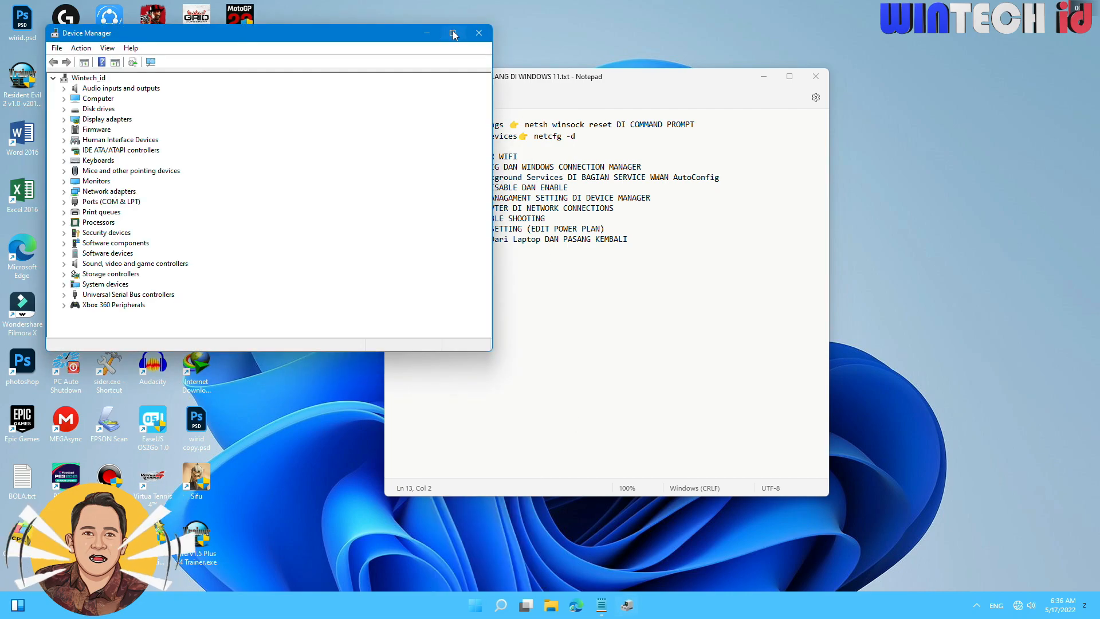
pyautogui.click(453, 34)
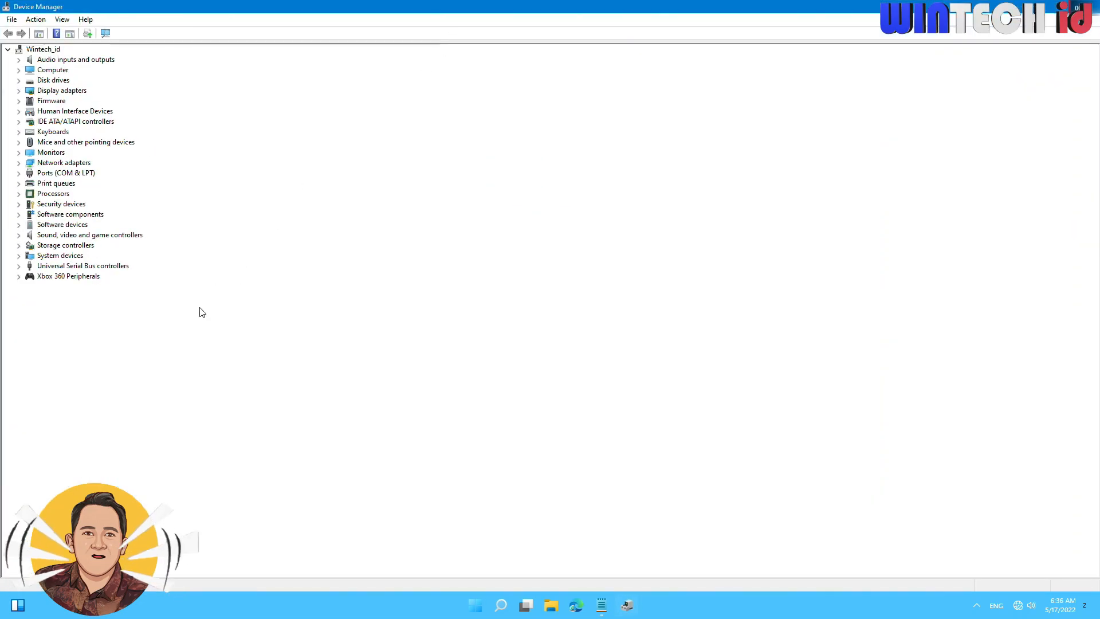
# Expand the network adapters category and check for the TP-Link Wireless USB Adapter among the listed devices.
pyautogui.click(19, 163)
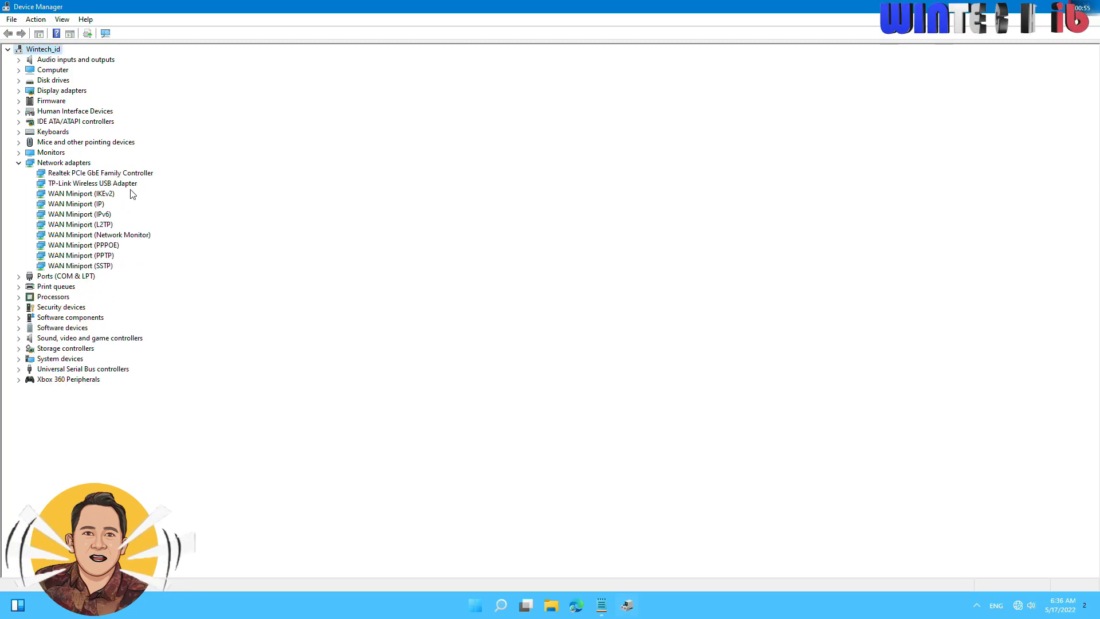
pyautogui.click(133, 185)
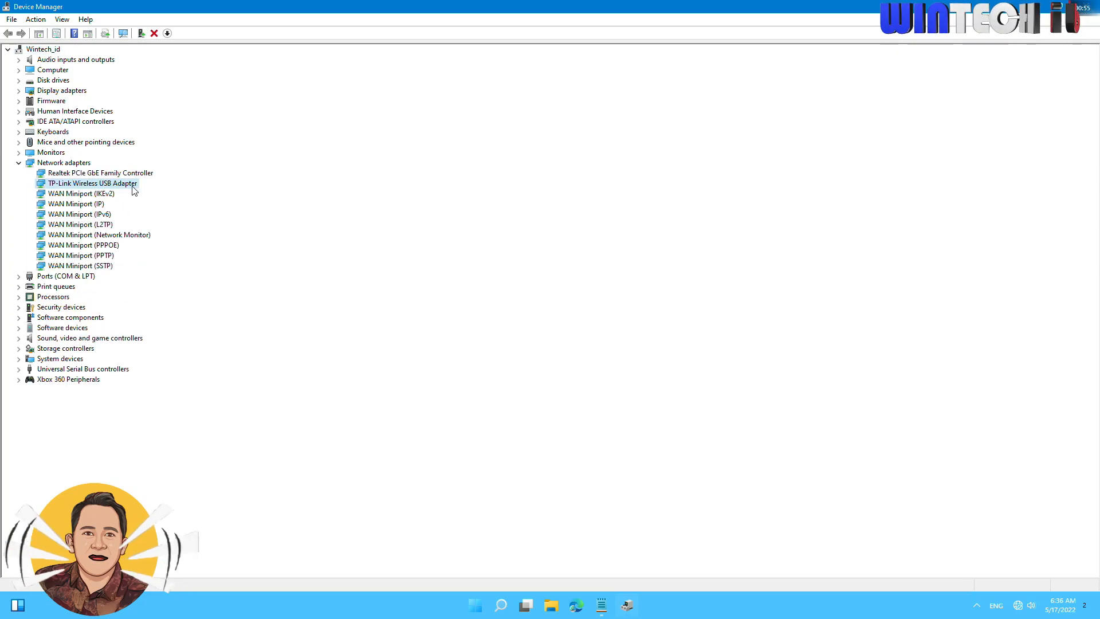
pyautogui.click(84, 195)
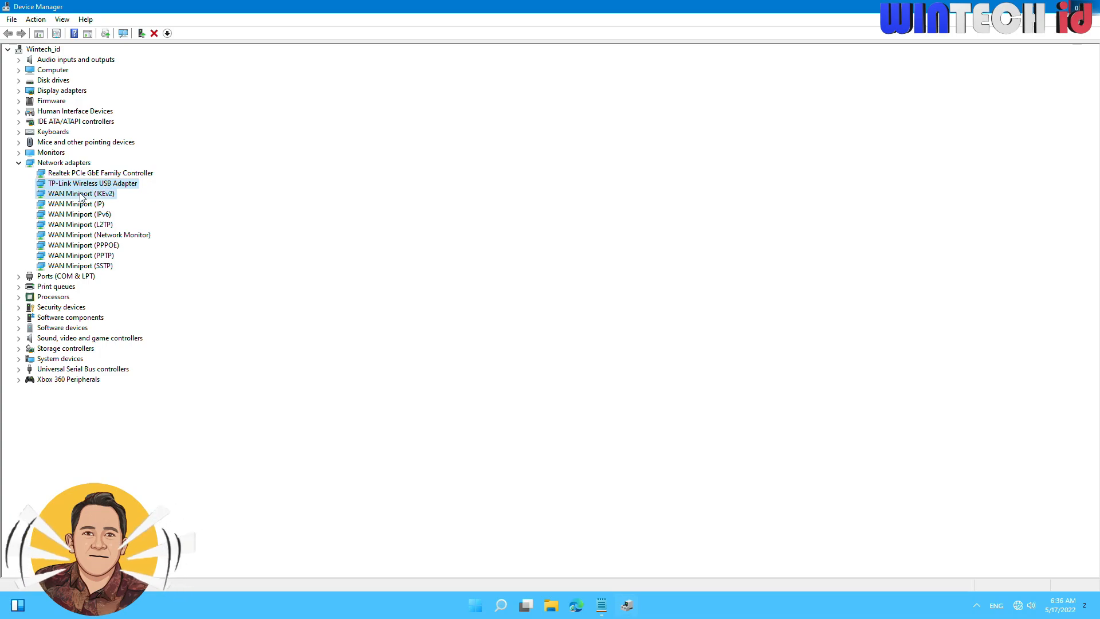
pyautogui.click(95, 185)
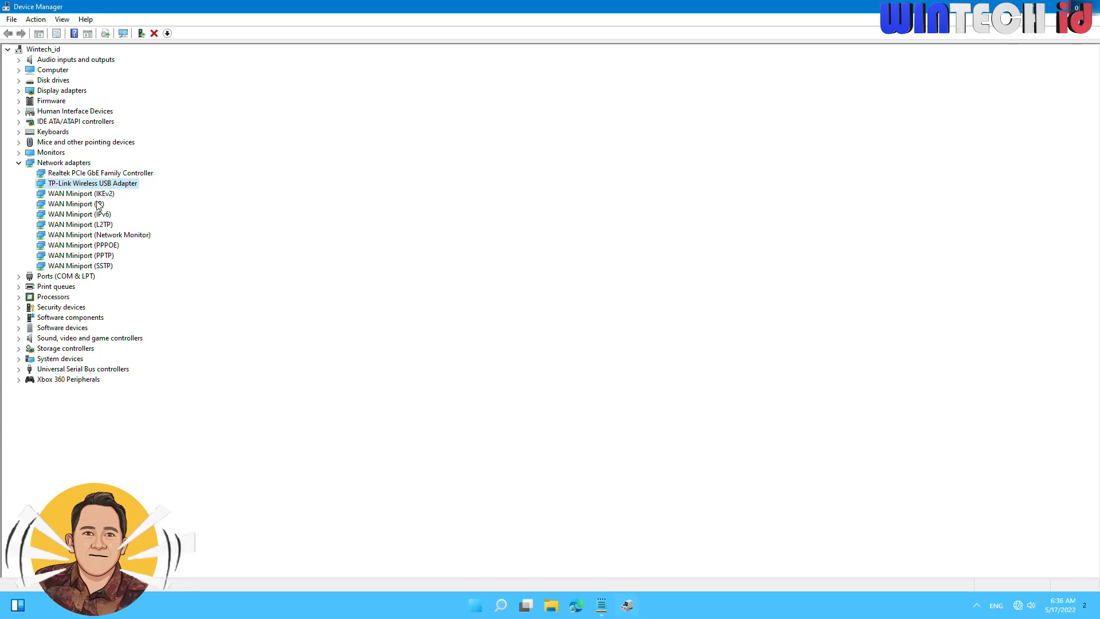
pyautogui.click(98, 205)
pyautogui.click(101, 195)
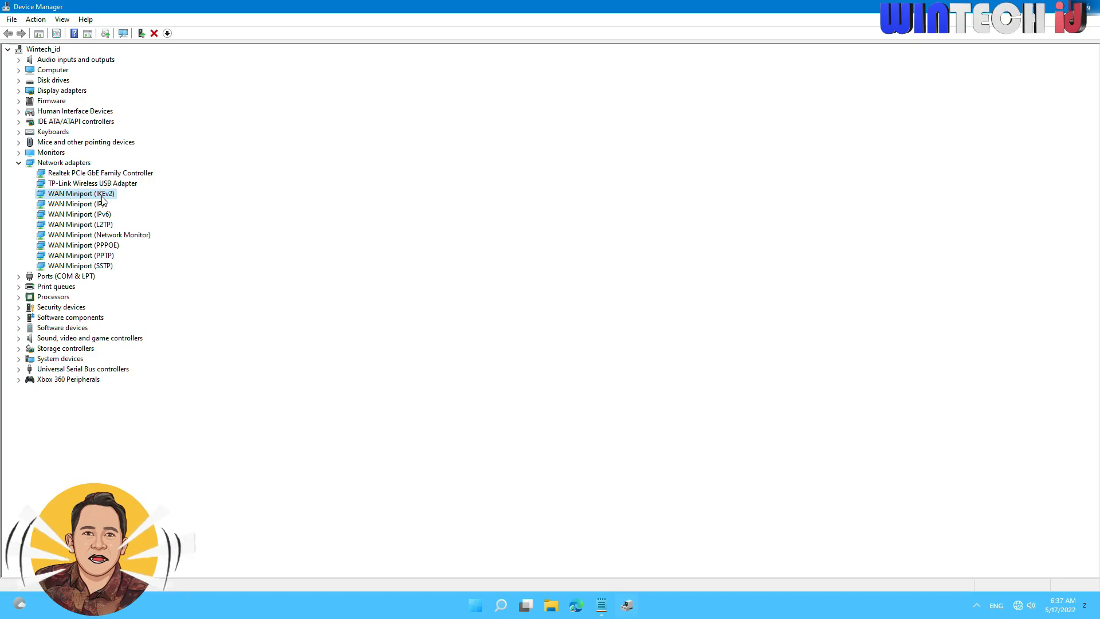
pyautogui.click(122, 183)
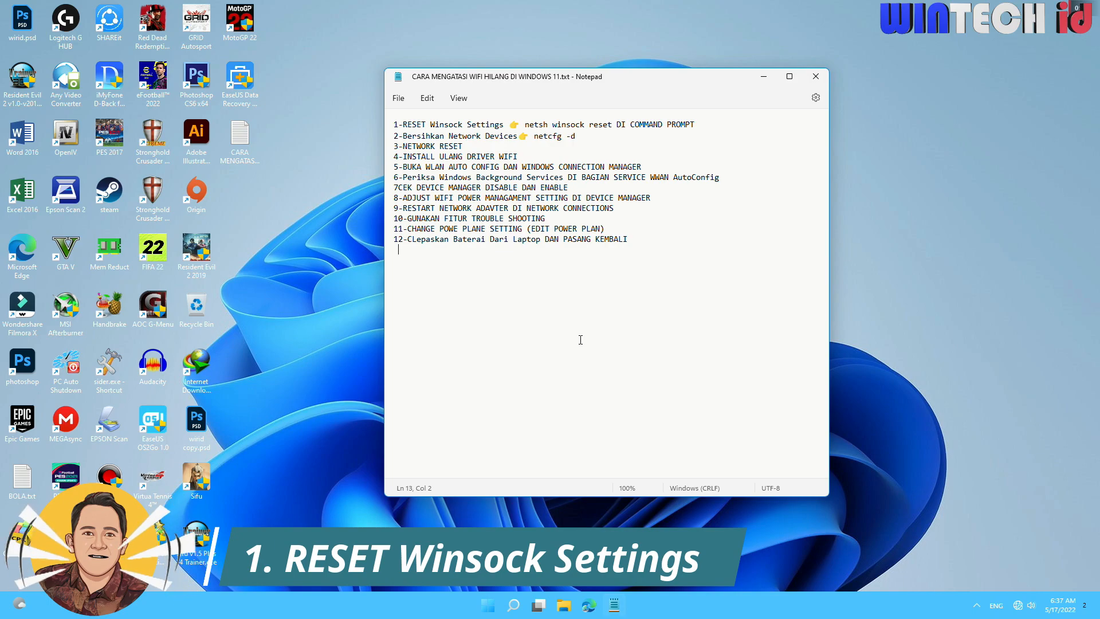
# Search for cmd and run Command Prompt as administrator.
pyautogui.click(513, 610)
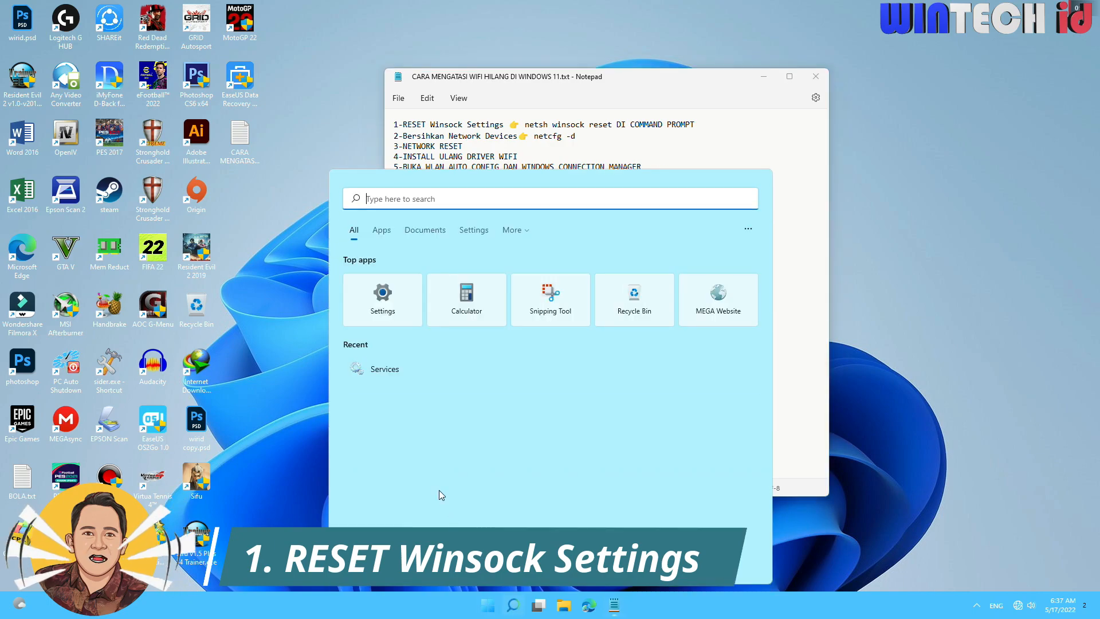
pyautogui.write('cmd')
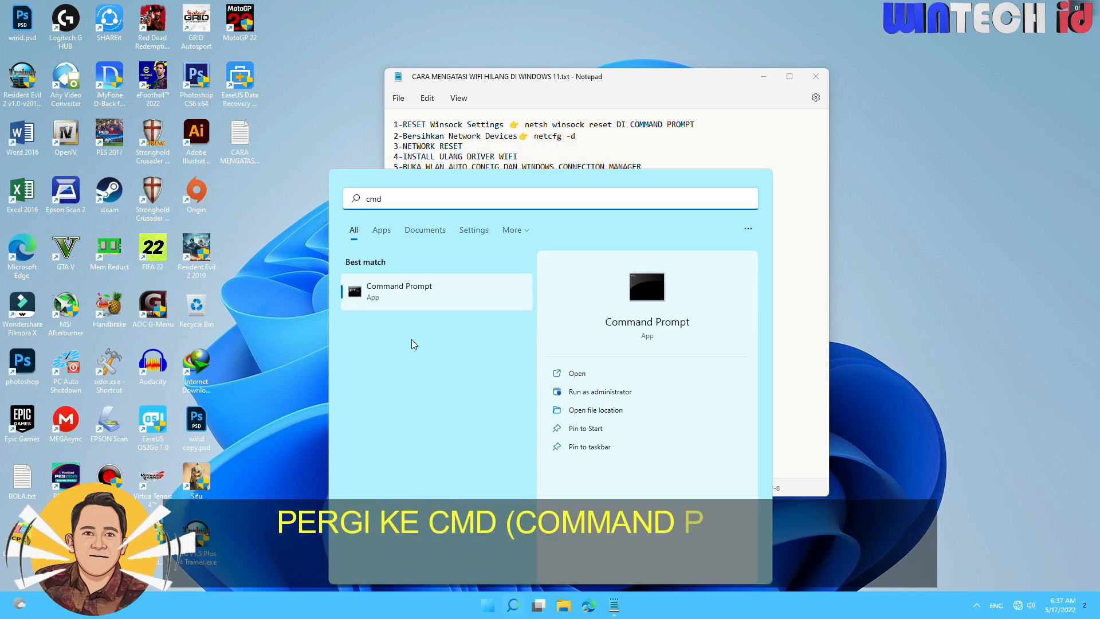
pyautogui.rightClick(398, 296)
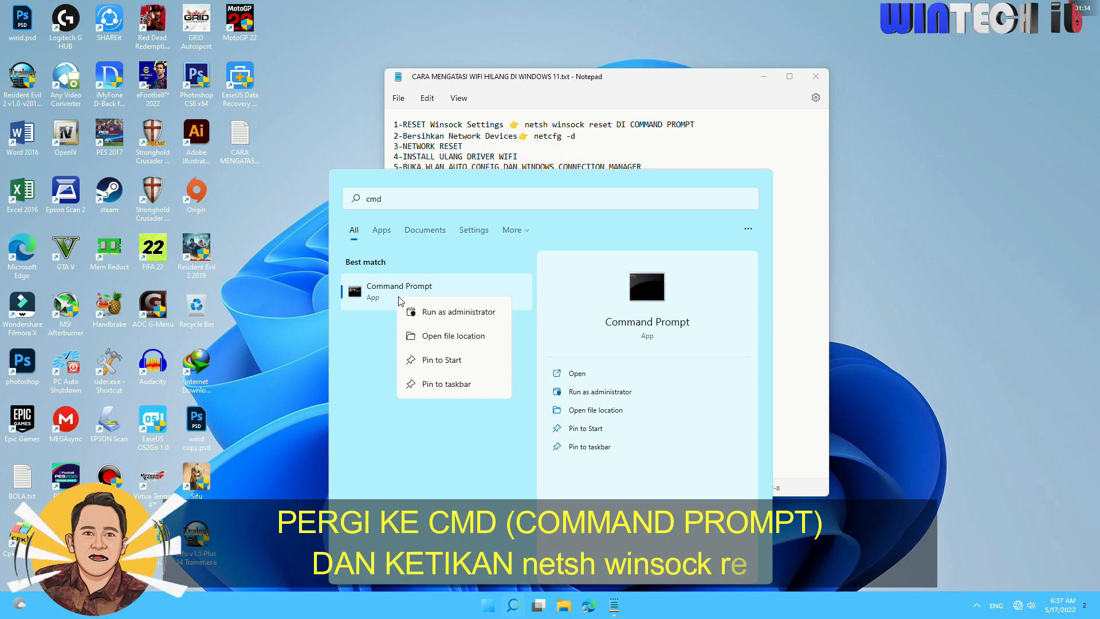
pyautogui.click(455, 312)
pyautogui.click(575, 390)
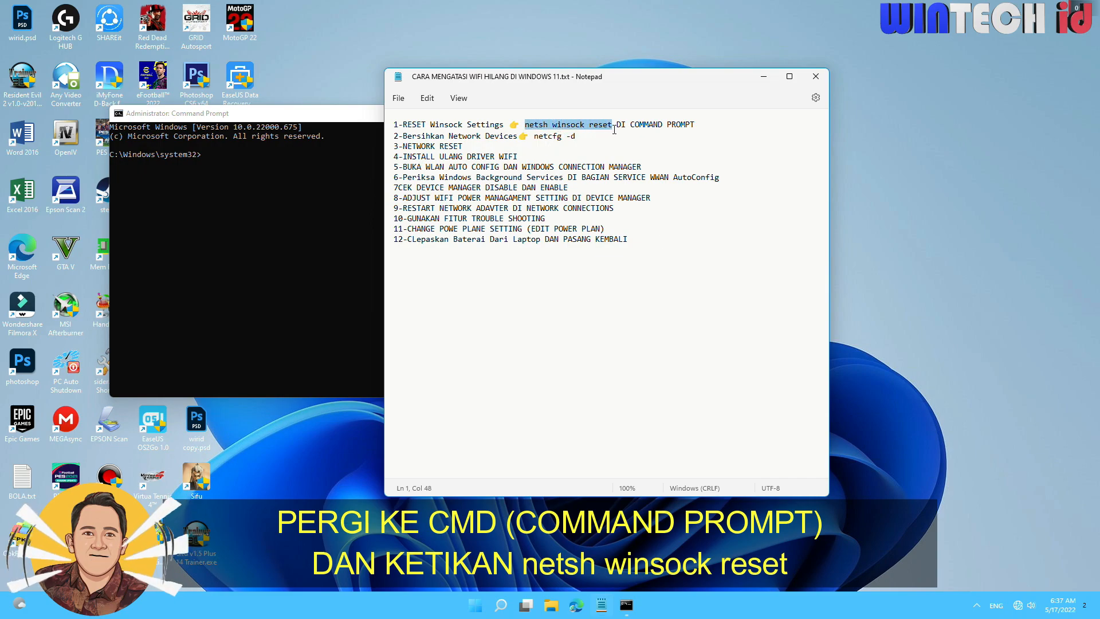
# Run the command netsh winsock reset from the notes in the administrator Command Prompt.
pyautogui.click(231, 154)
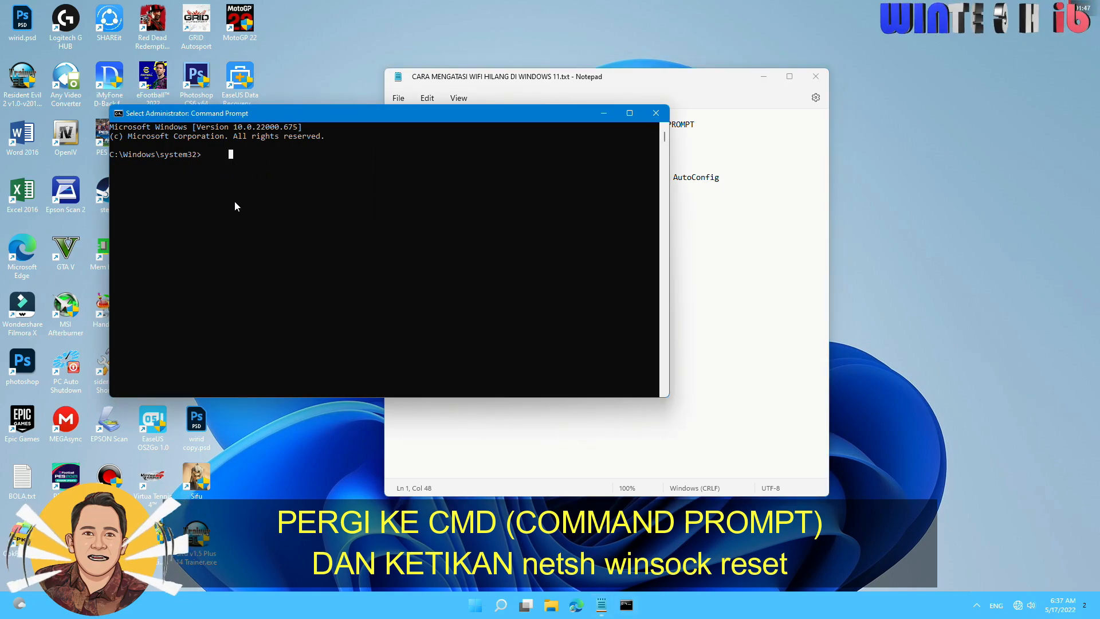
pyautogui.write('netsh winsock reset')
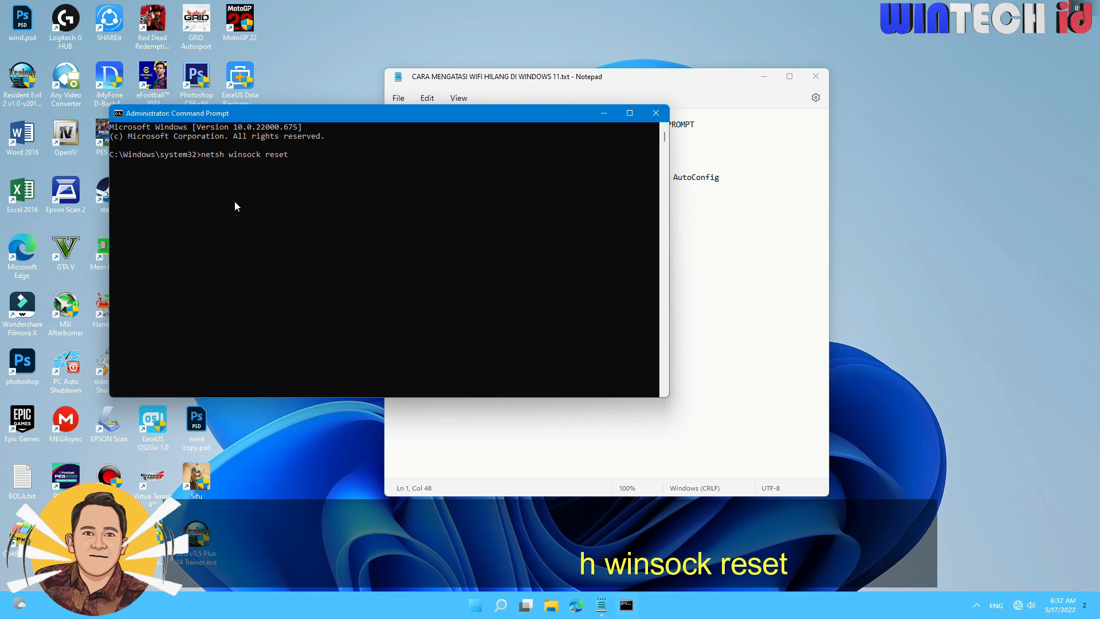
pyautogui.press('Return')
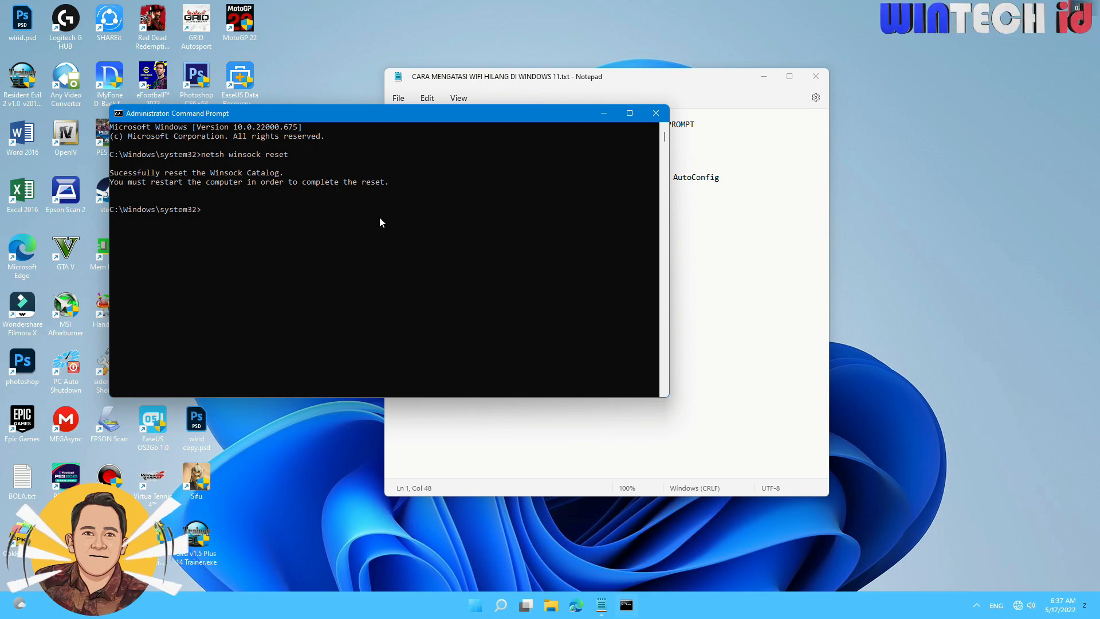
# Move the notes and Command Prompt windows farther apart and run netcfg -d to clean up the network devices.
pyautogui.click(735, 239)
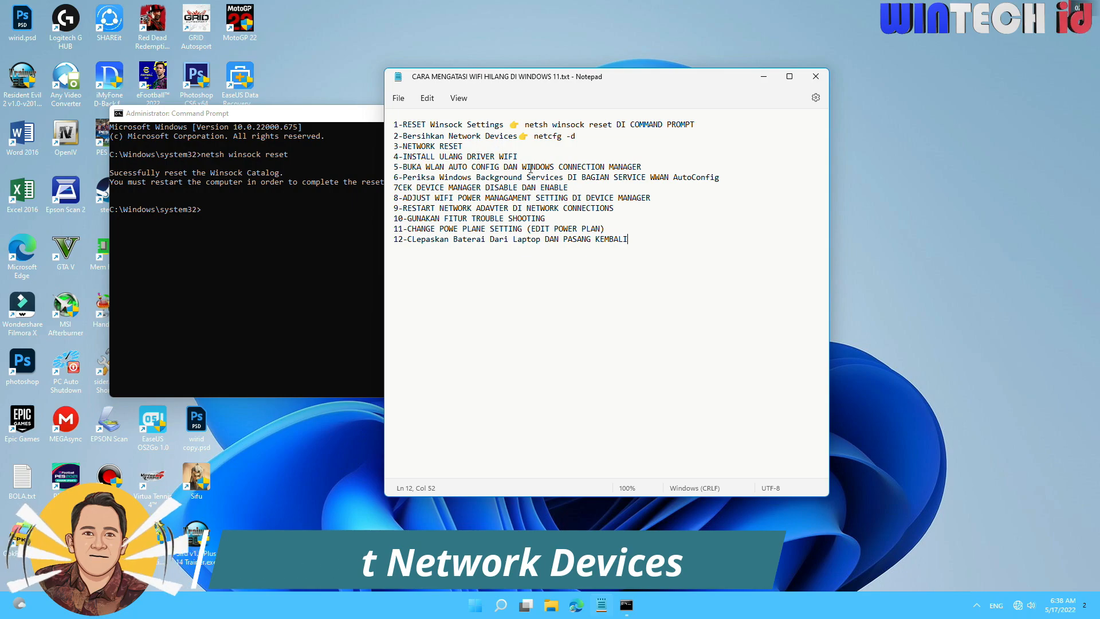
pyautogui.click(534, 136)
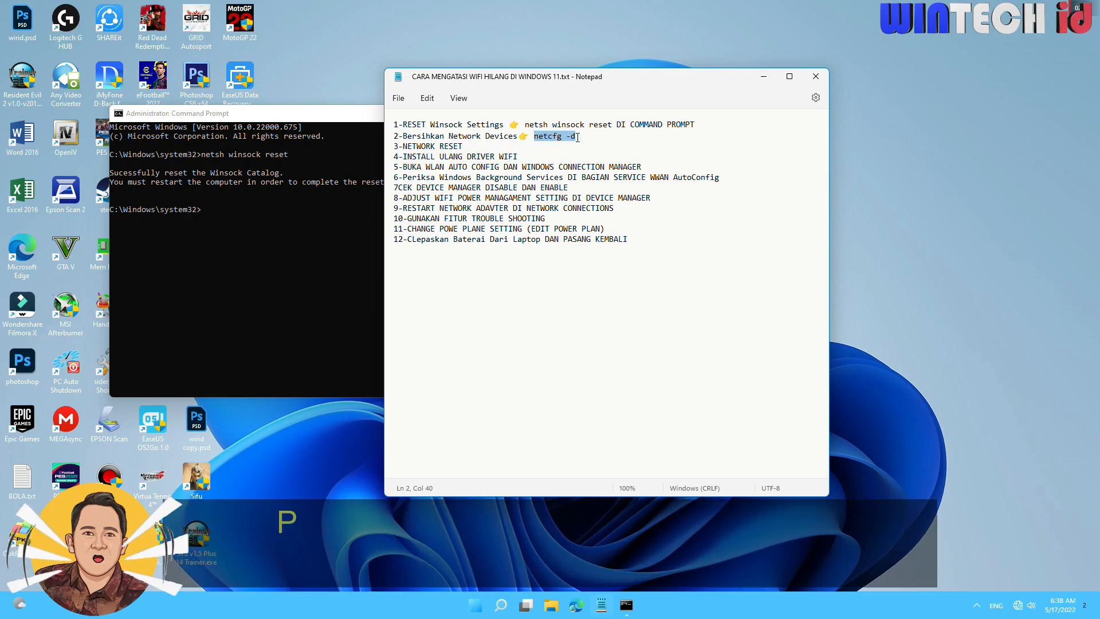
pyautogui.moveTo(552, 77); pyautogui.dragTo(660, 79)
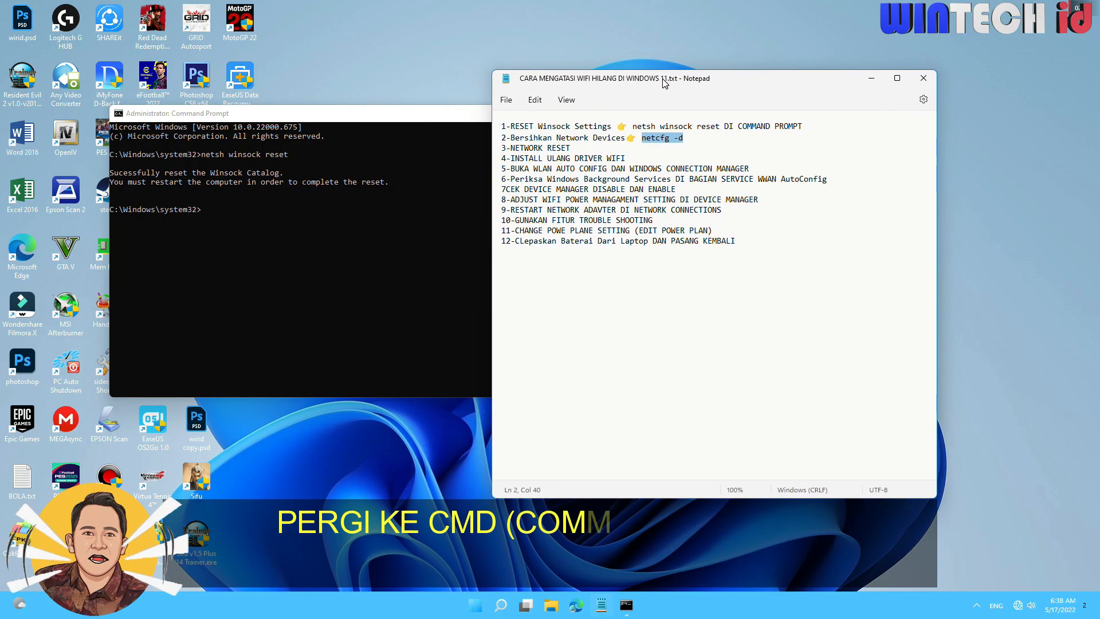
pyautogui.moveTo(417, 113); pyautogui.dragTo(405, 117)
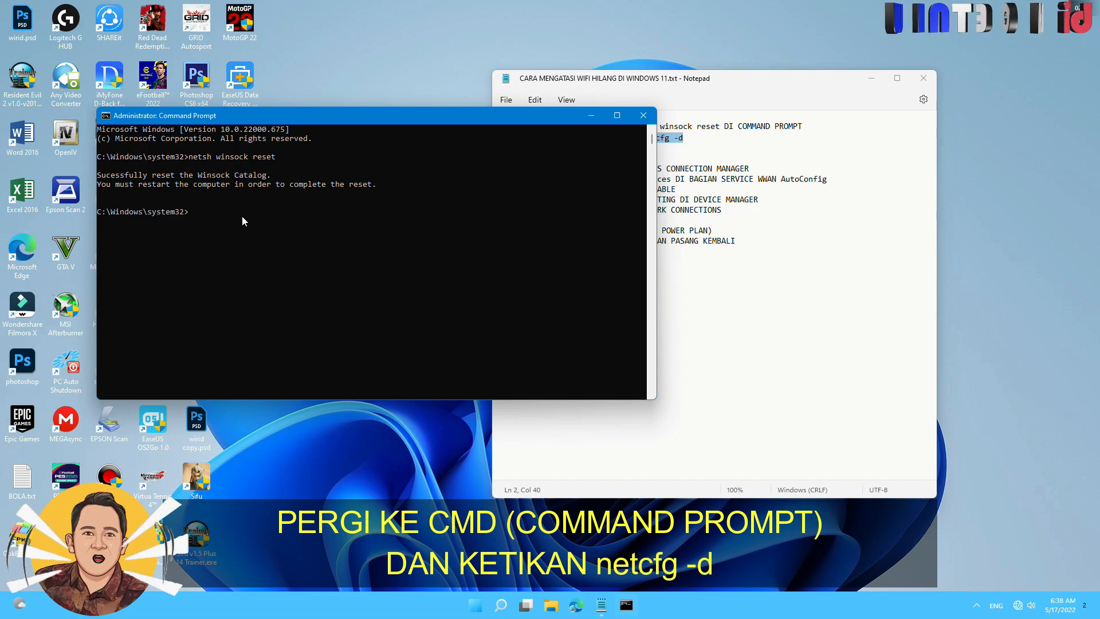
pyautogui.write('netcfg -d')
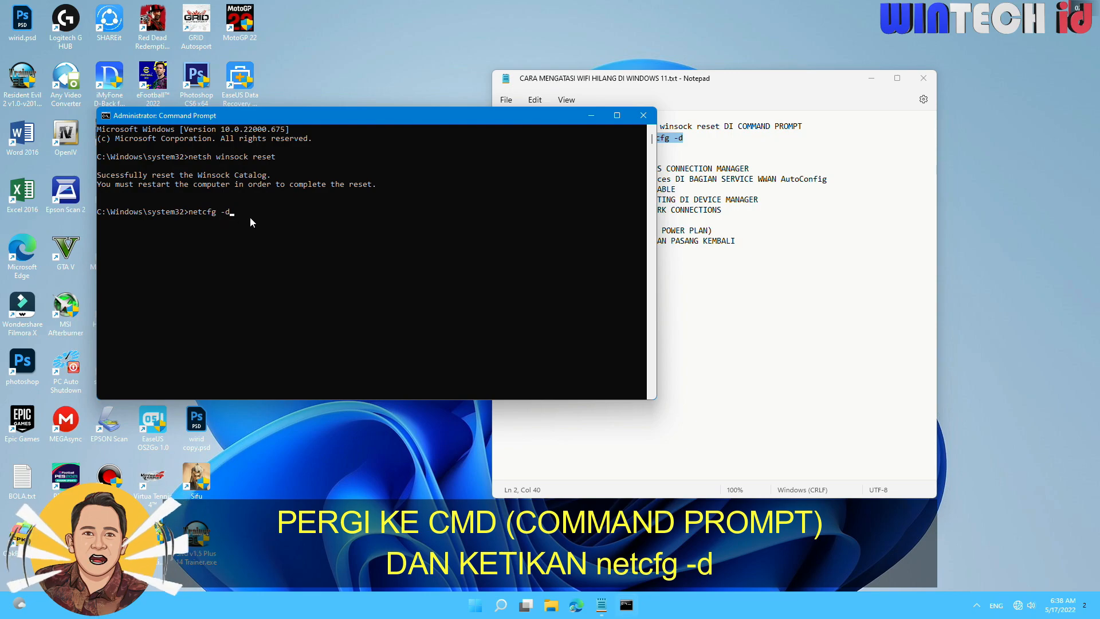
pyautogui.press('Return')
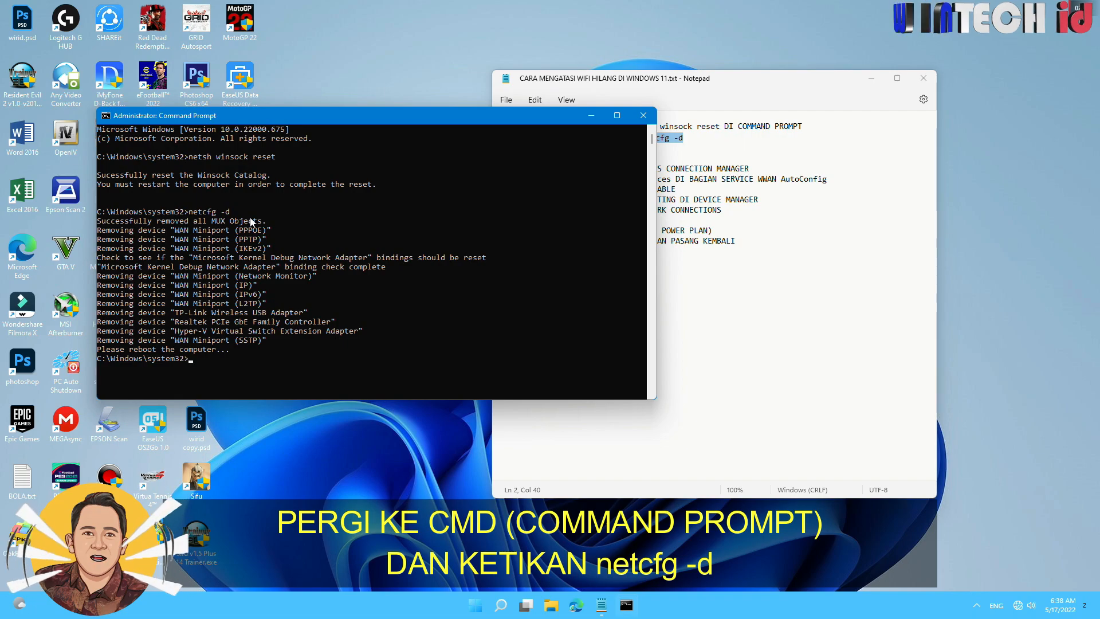
# Shift the Notepad window and the Command Prompt window farther apart to compare the notes with the command output.
pyautogui.click(780, 271)
pyautogui.moveTo(569, 83); pyautogui.dragTo(640, 84)
pyautogui.moveTo(362, 117); pyautogui.dragTo(350, 118)
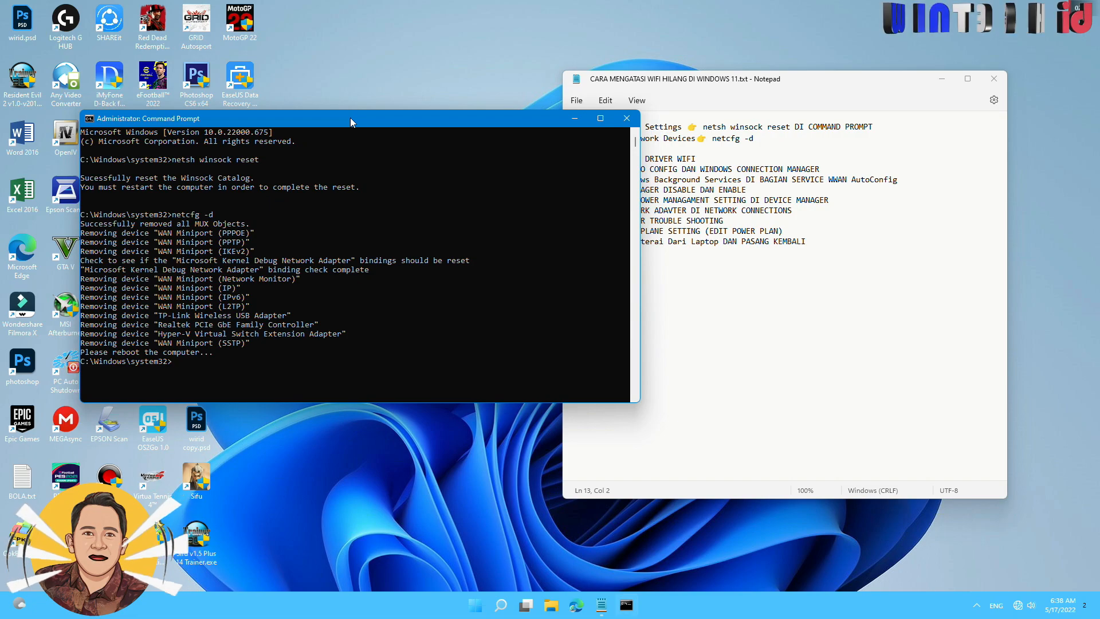
pyautogui.click(825, 325)
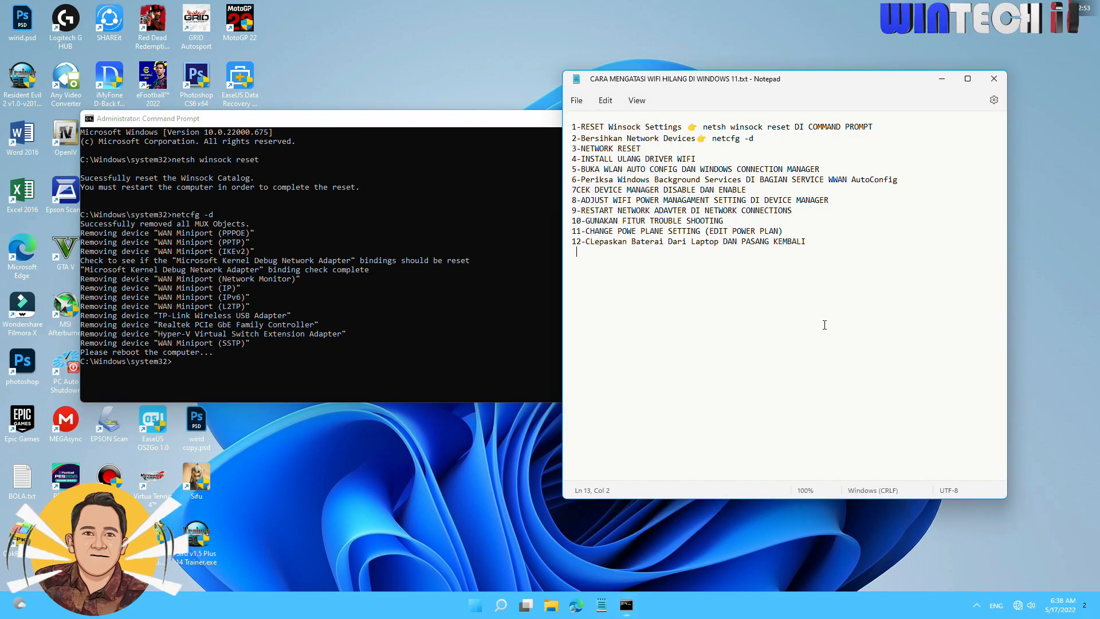
pyautogui.click(363, 123)
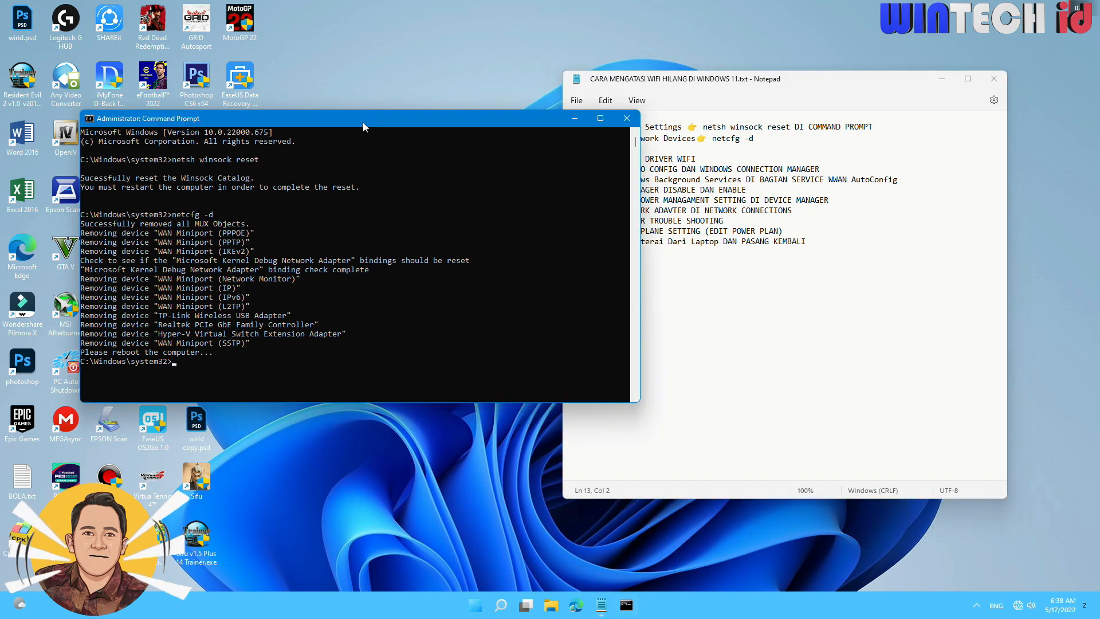
# Check the quick settings for Wi-Fi and restart the computer to complete the network cleanup.
pyautogui.click(473, 607)
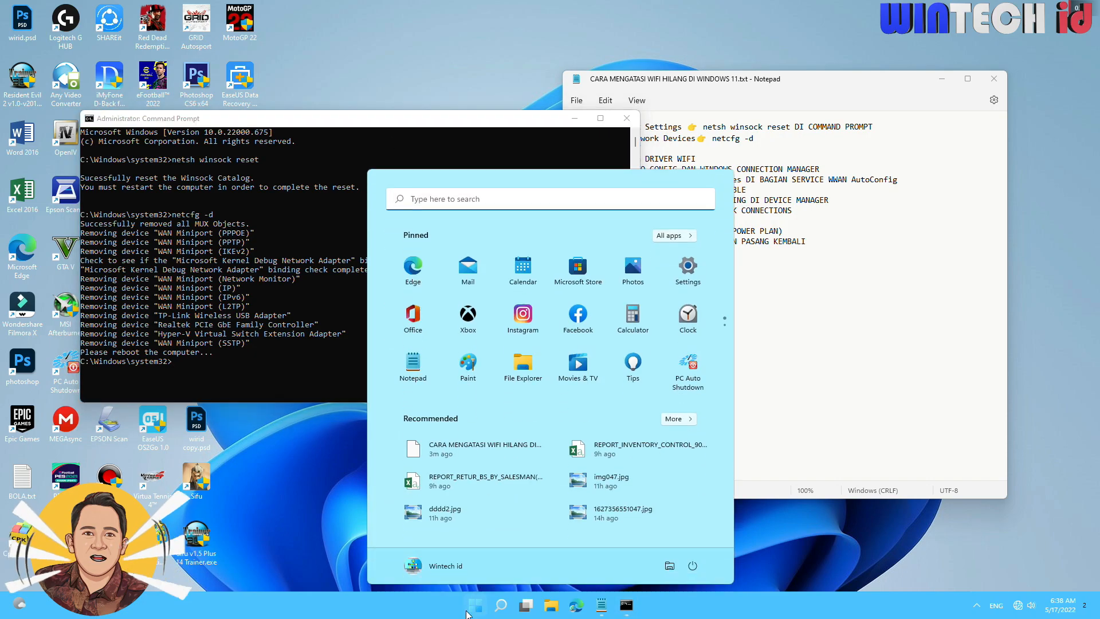
pyautogui.click(694, 566)
pyautogui.click(709, 573)
pyautogui.click(1020, 605)
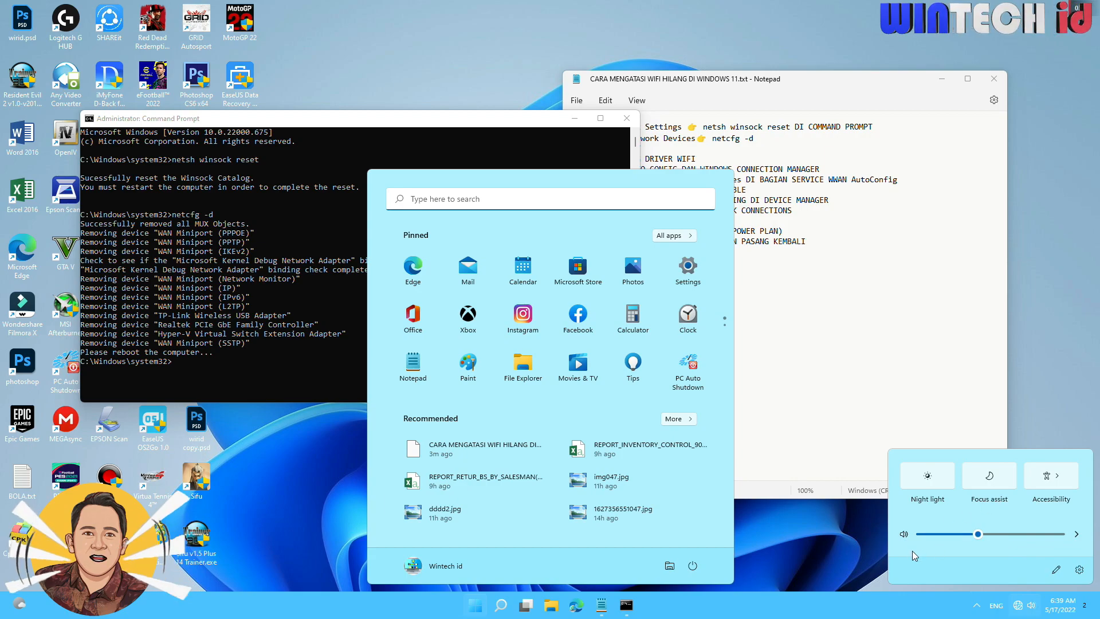
pyautogui.click(698, 571)
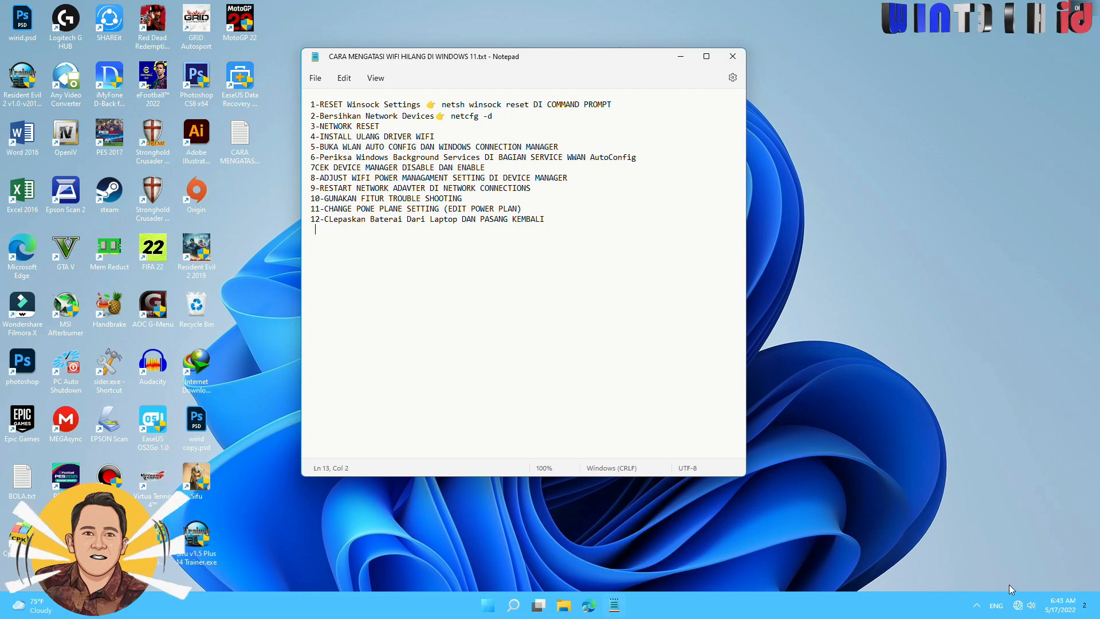
# Check the available Wi-Fi networks and open the security key prompt of the first listed secured network, then dismiss it.
pyautogui.click(1020, 605)
pyautogui.click(943, 418)
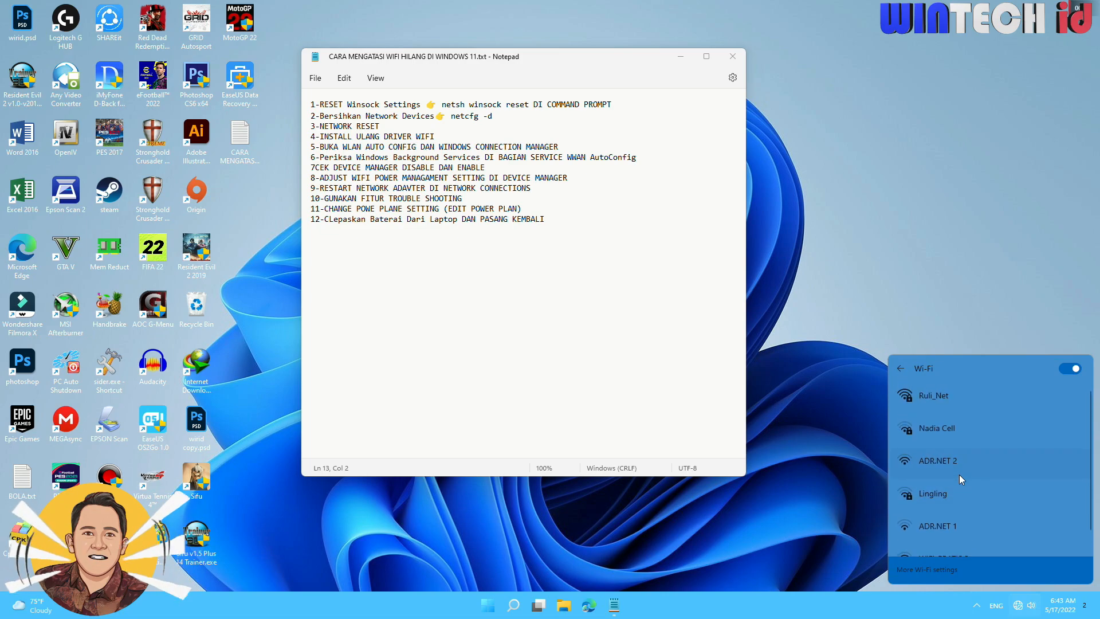
pyautogui.click(948, 408)
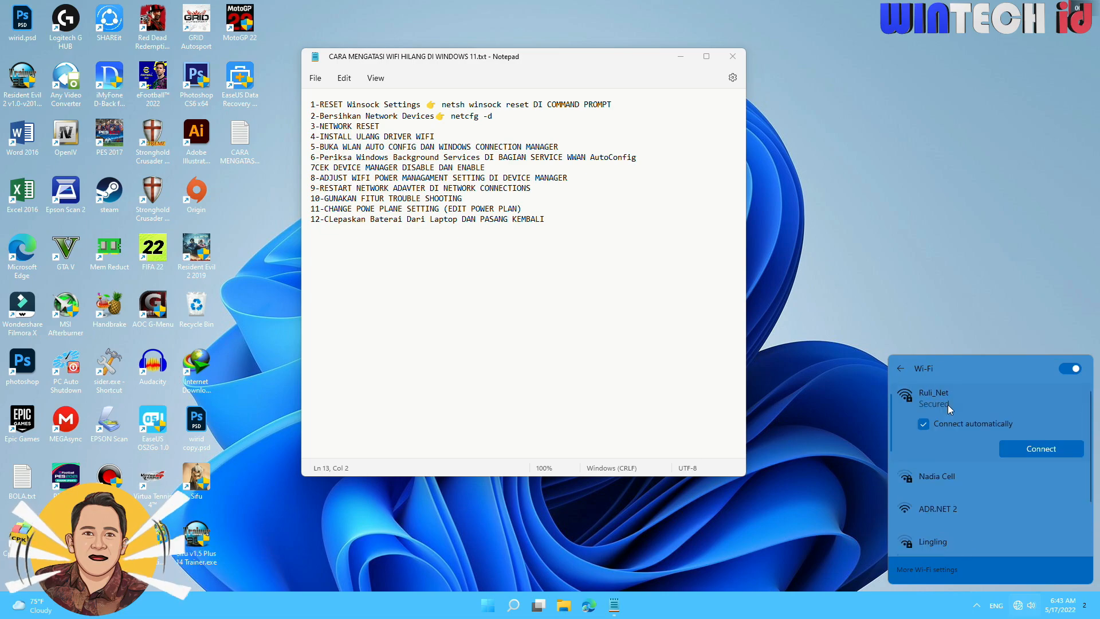
pyautogui.click(1057, 453)
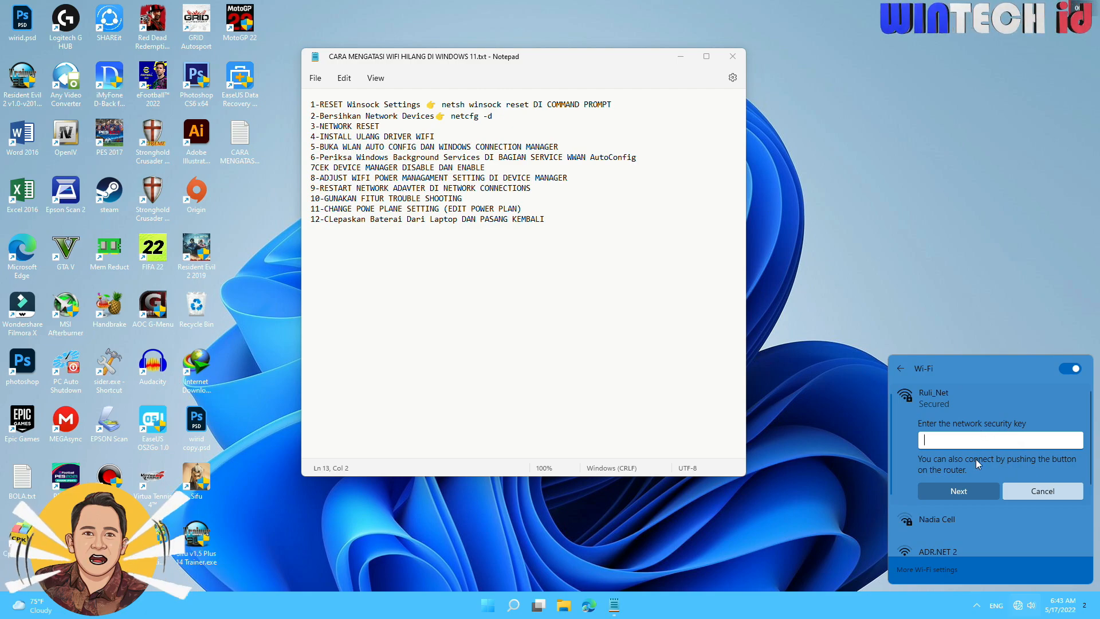
pyautogui.click(965, 303)
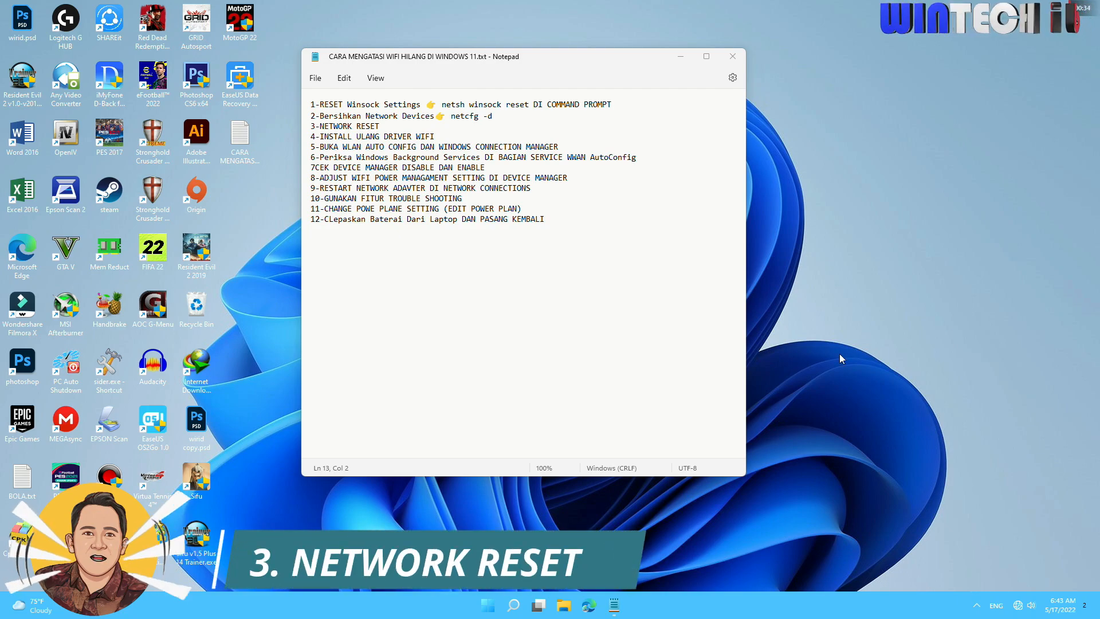
# Open the Network reset page within the advanced network settings of Windows Settings.
pyautogui.rightClick(486, 608)
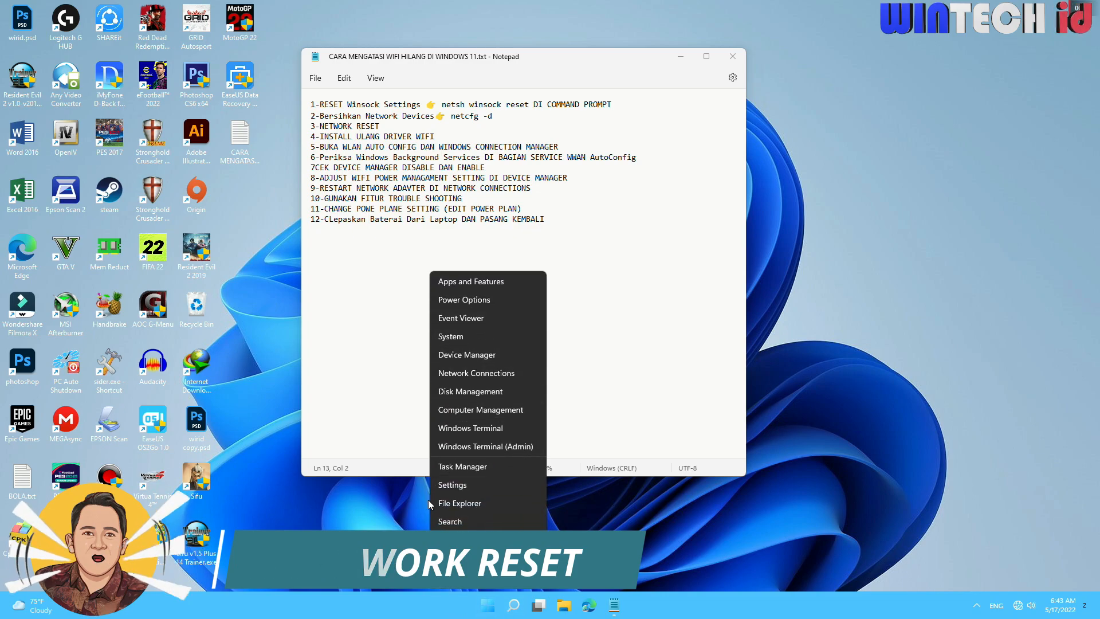
pyautogui.click(473, 484)
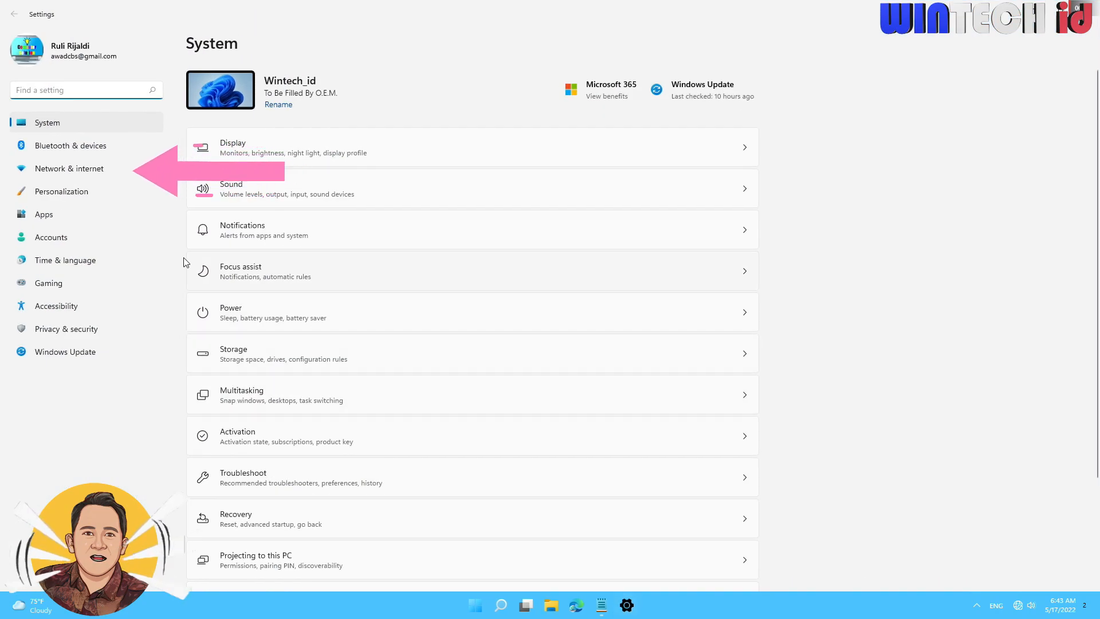
pyautogui.click(89, 170)
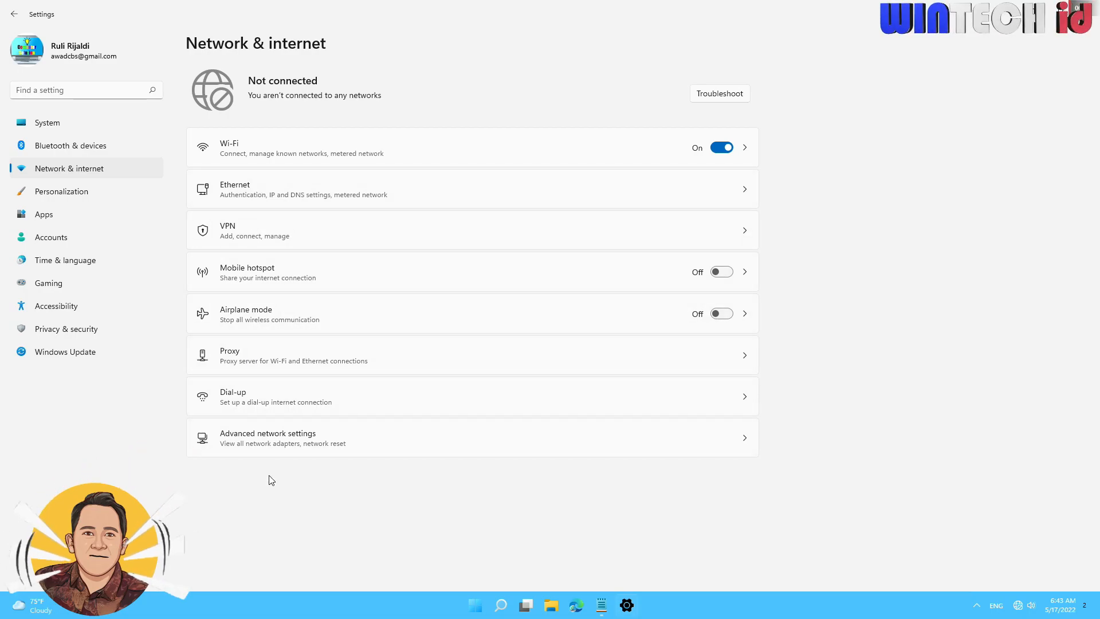
pyautogui.click(295, 447)
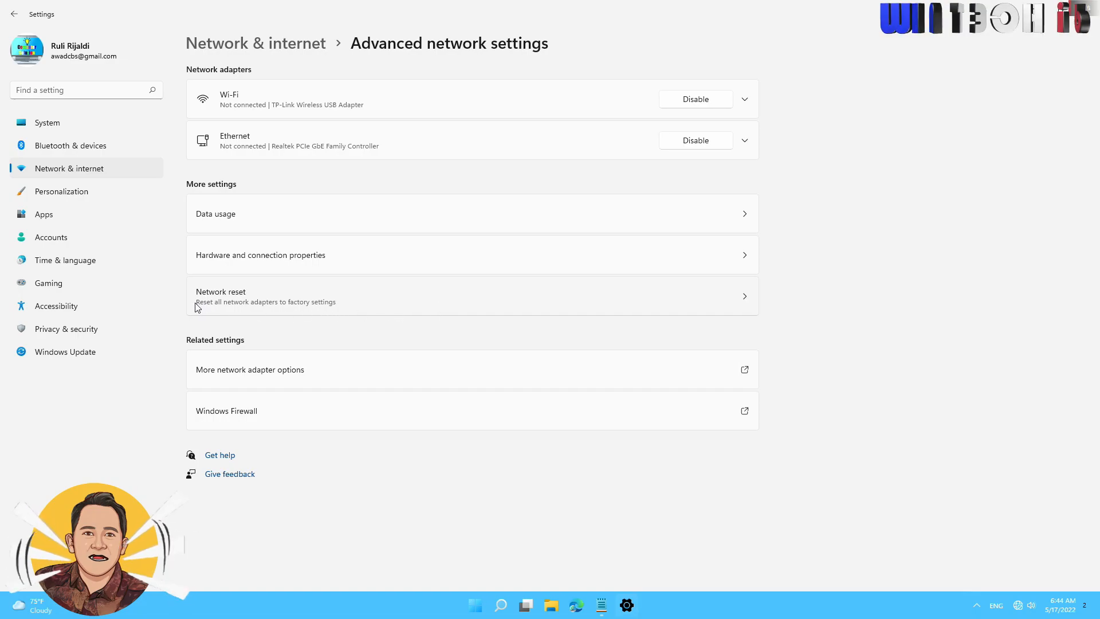
pyautogui.click(240, 300)
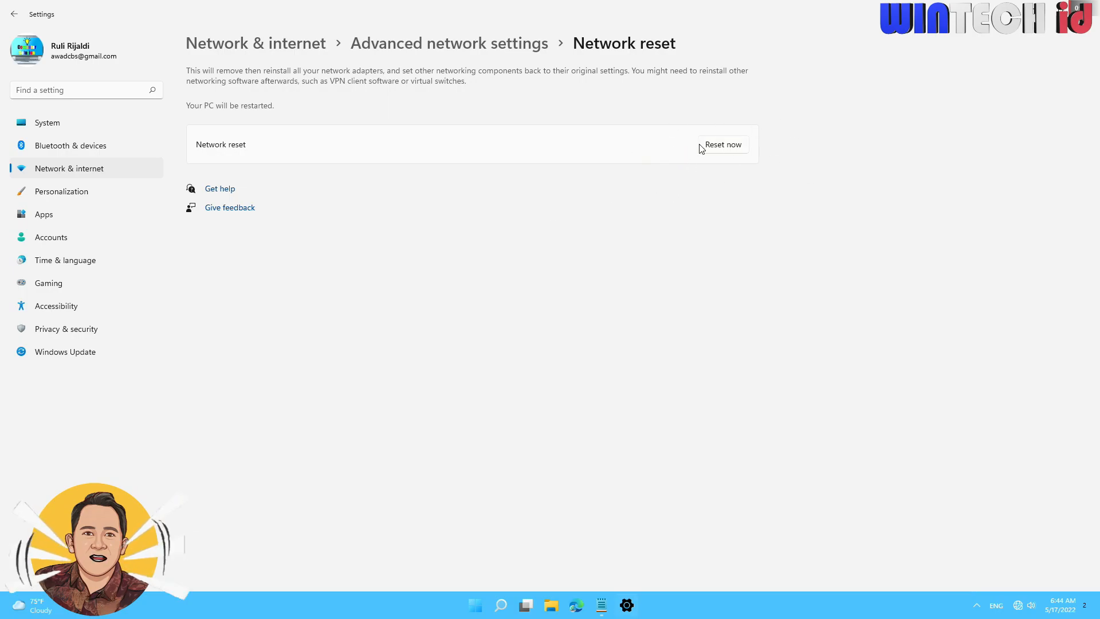
# Run the network reset, confirm it, and restart the computer to complete it.
pyautogui.click(723, 146)
pyautogui.click(503, 334)
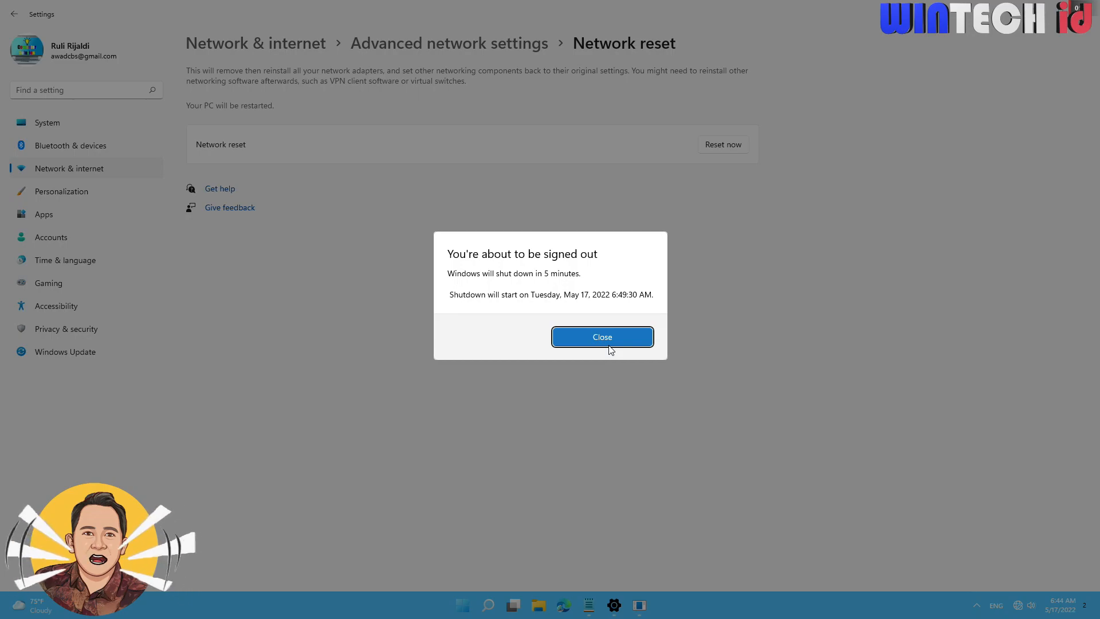
pyautogui.click(590, 344)
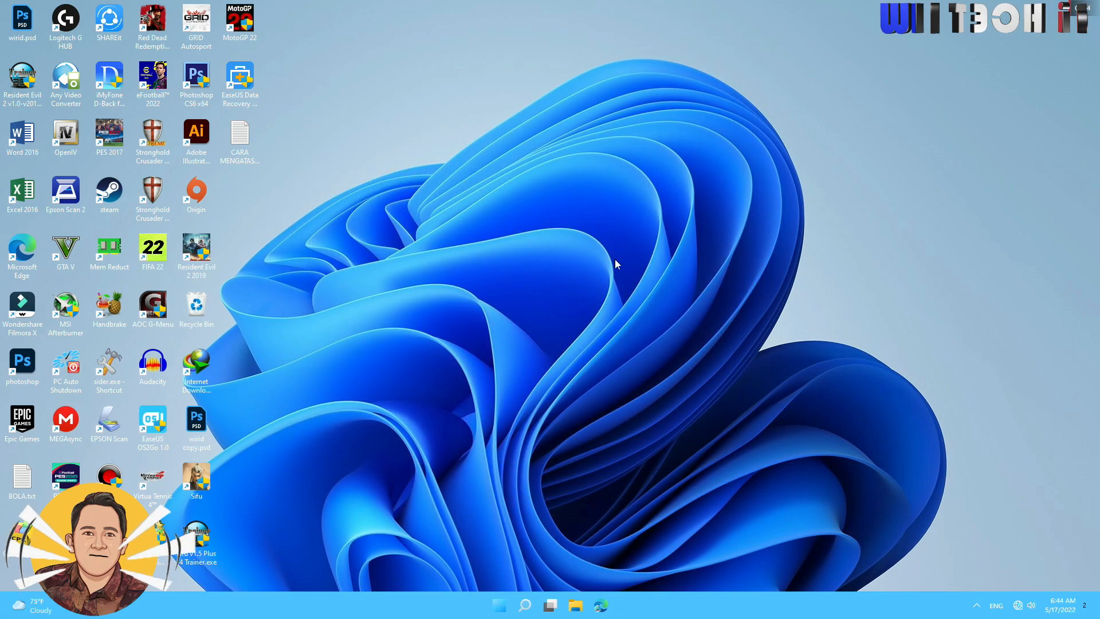
pyautogui.press('super')
pyautogui.click(693, 566)
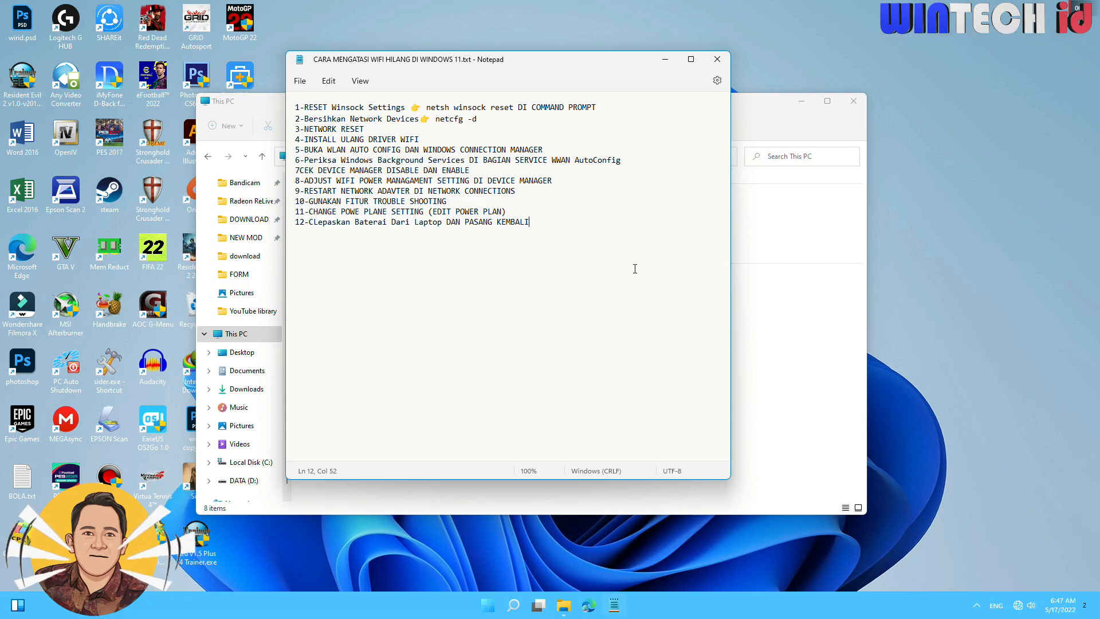
# Check which Wi-Fi networks are available after the reset, expand the first secured network, and close the list.
pyautogui.click(1017, 606)
pyautogui.click(951, 424)
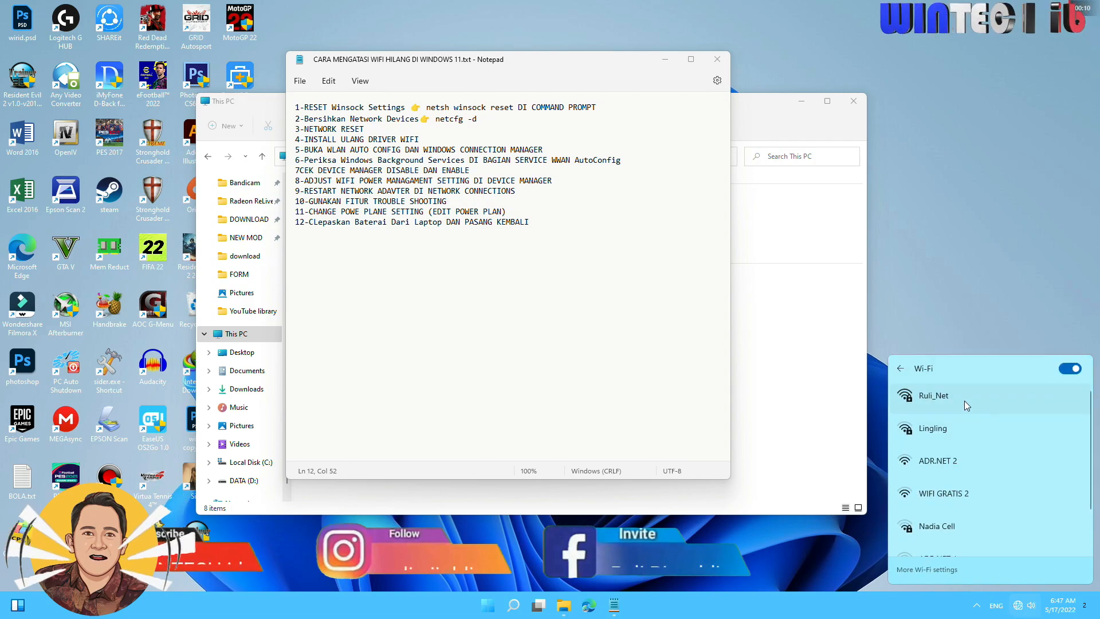
pyautogui.click(950, 403)
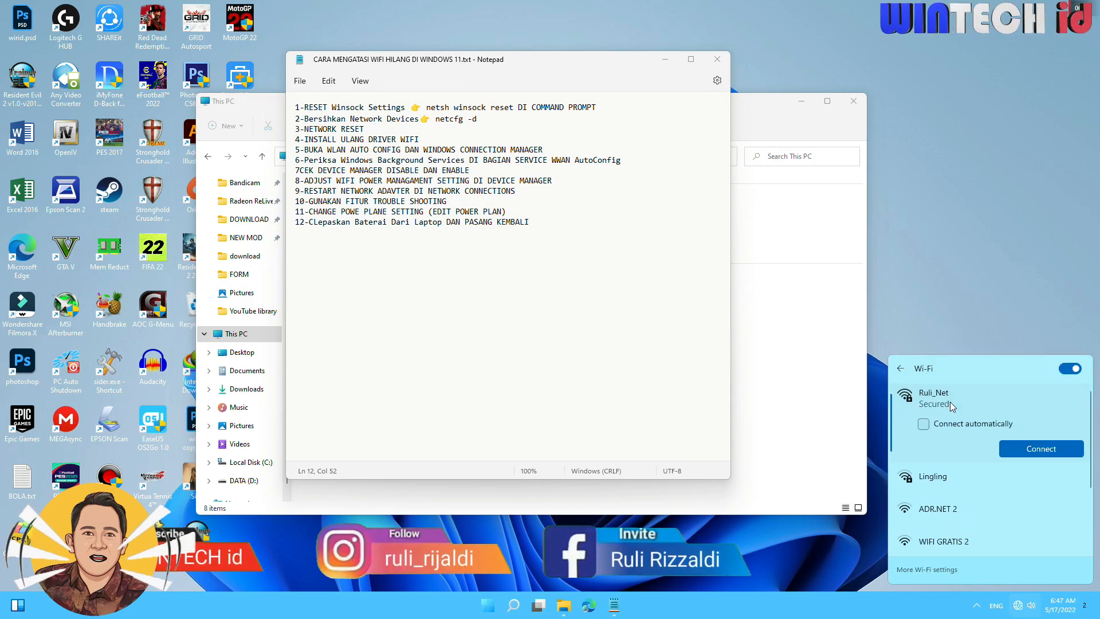
pyautogui.click(971, 260)
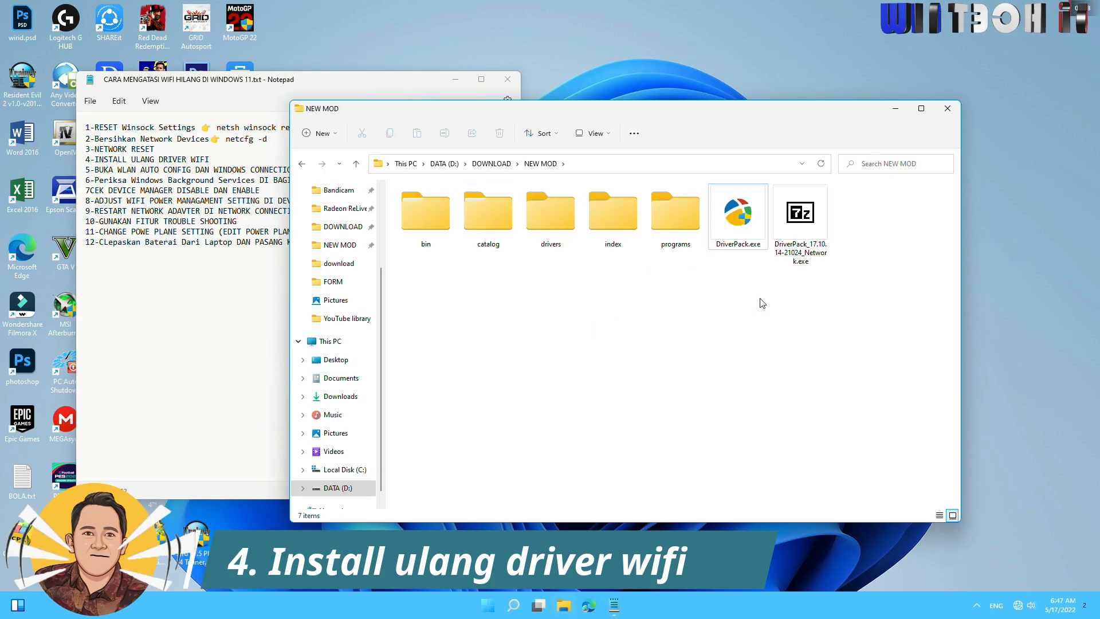
# Examine DriverPack_17.10.14-21024_Network.exe and the extracted driver files in the NEW MOD folder.
pyautogui.doubleClick(799, 235)
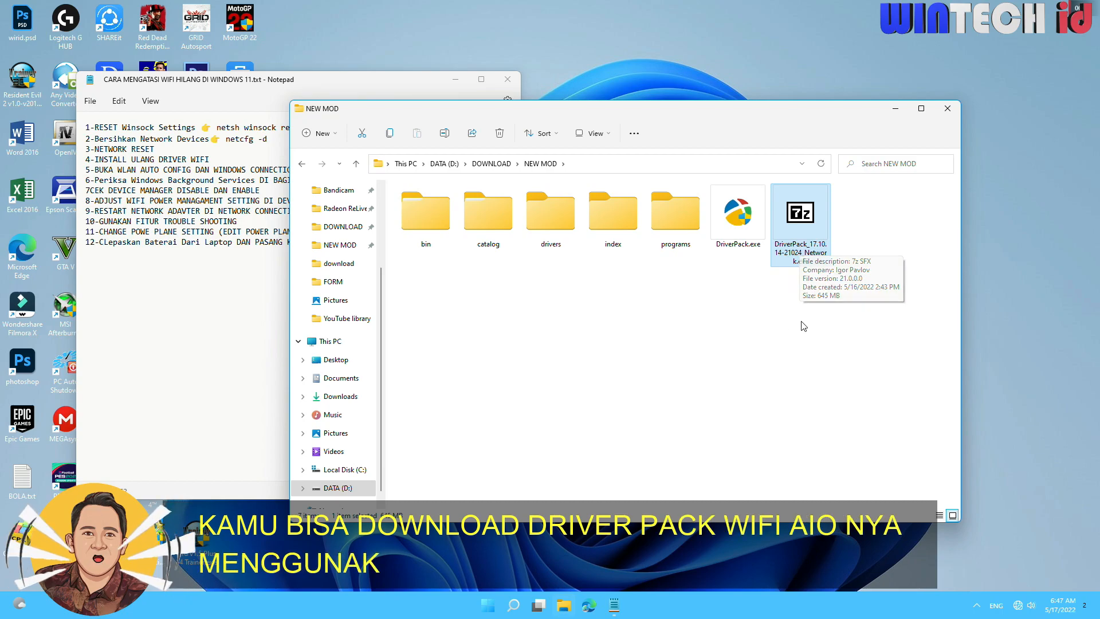
pyautogui.moveTo(889, 323); pyautogui.dragTo(396, 214)
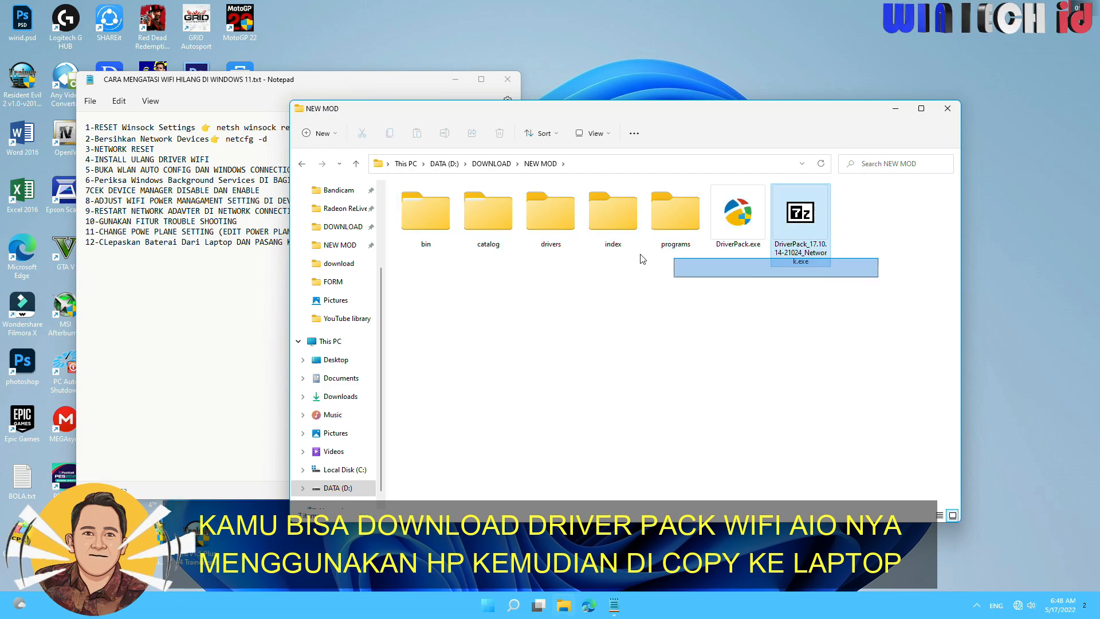
pyautogui.click(764, 351)
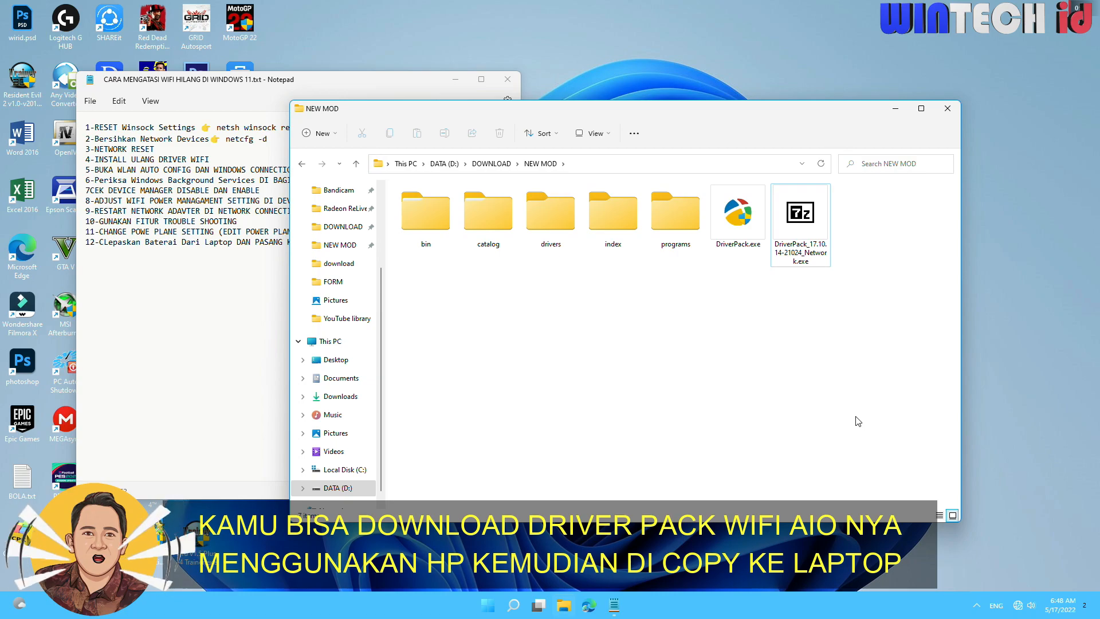
# Turn off real-time protection in Windows Security, close its window and dismiss the virus protection notification.
pyautogui.click(976, 605)
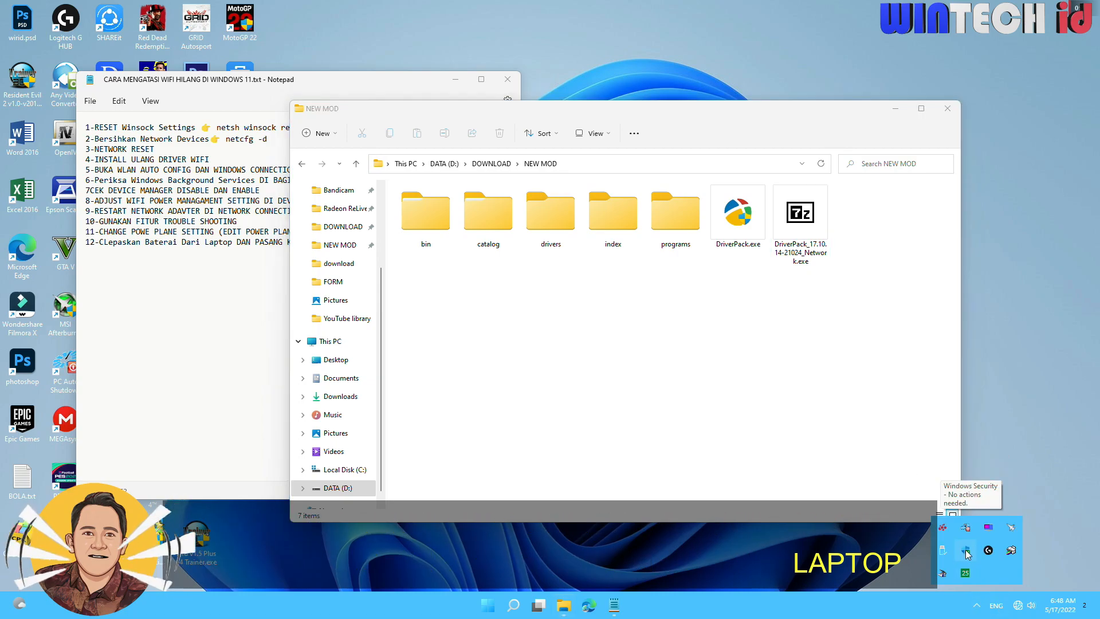
pyautogui.click(966, 552)
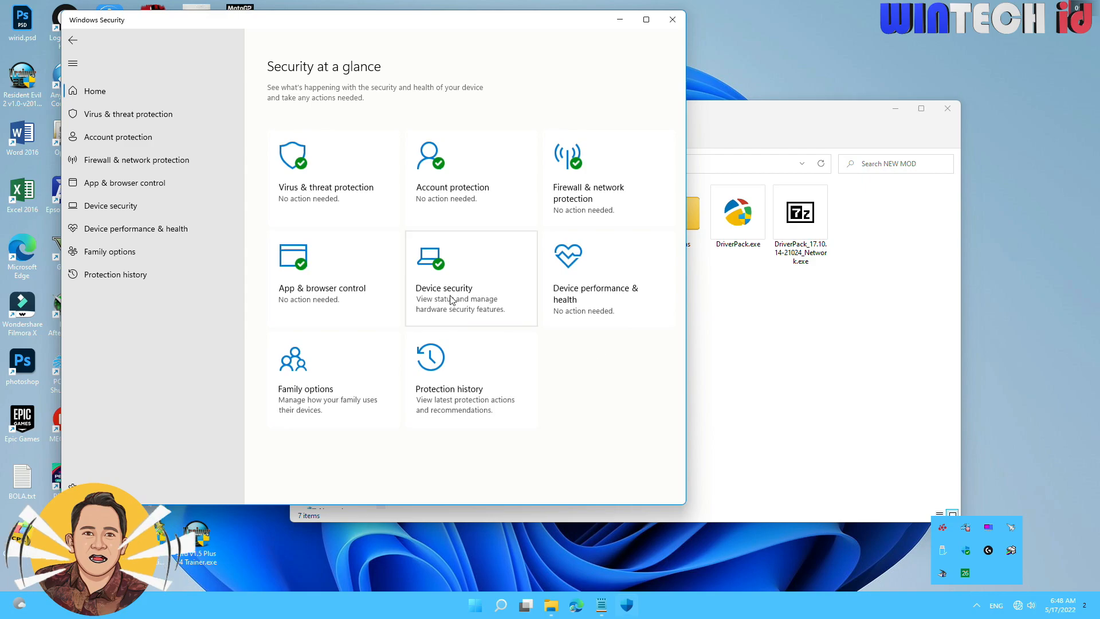
pyautogui.click(297, 157)
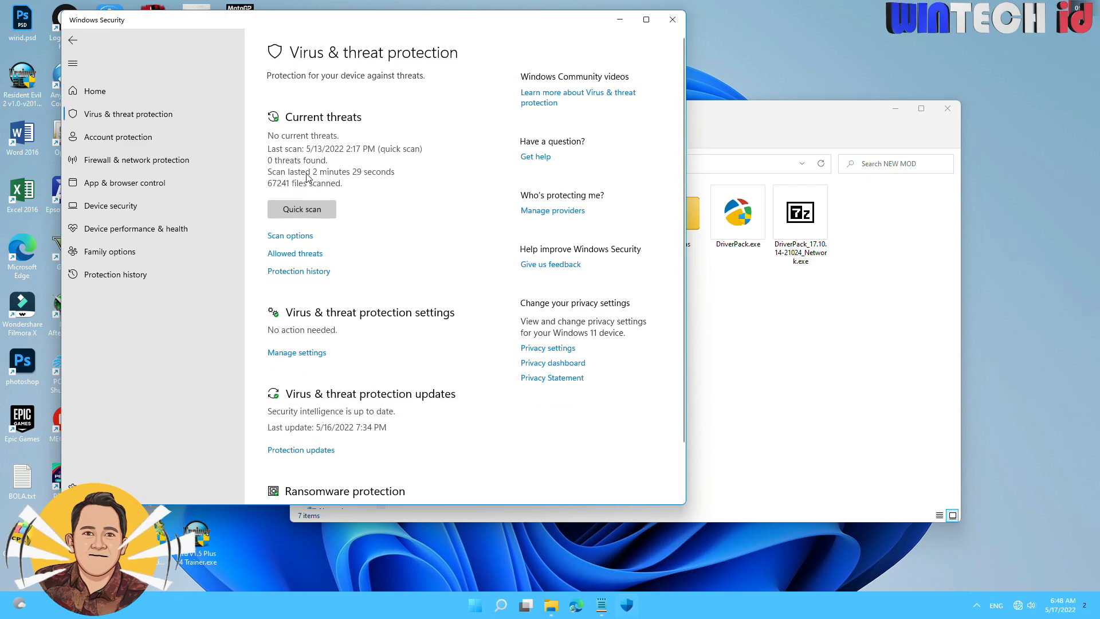
pyautogui.click(308, 358)
pyautogui.click(280, 211)
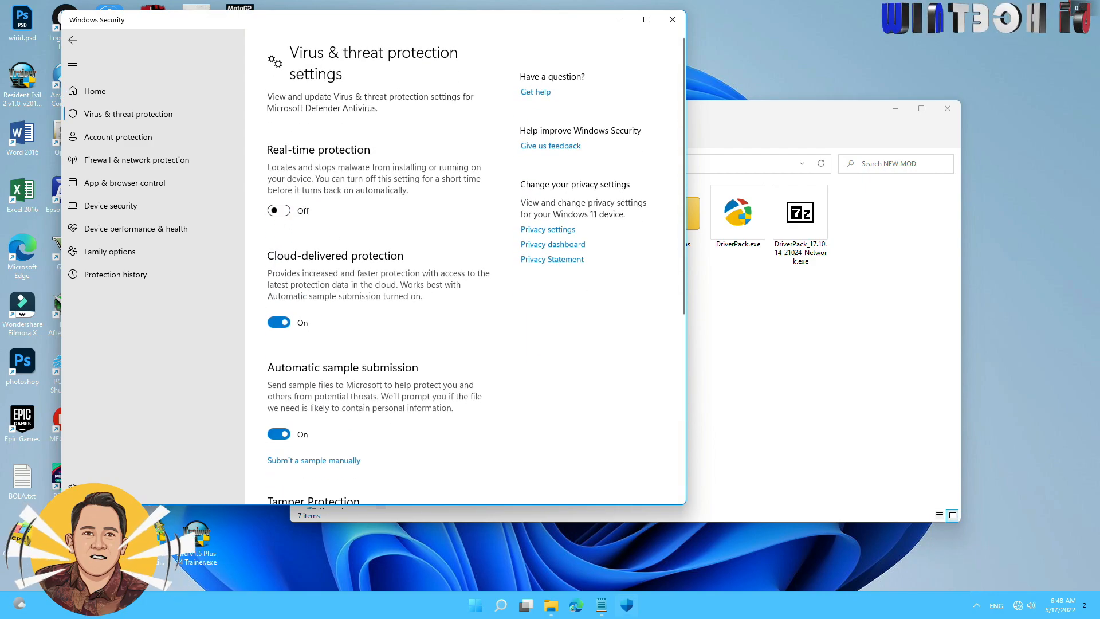
pyautogui.click(492, 390)
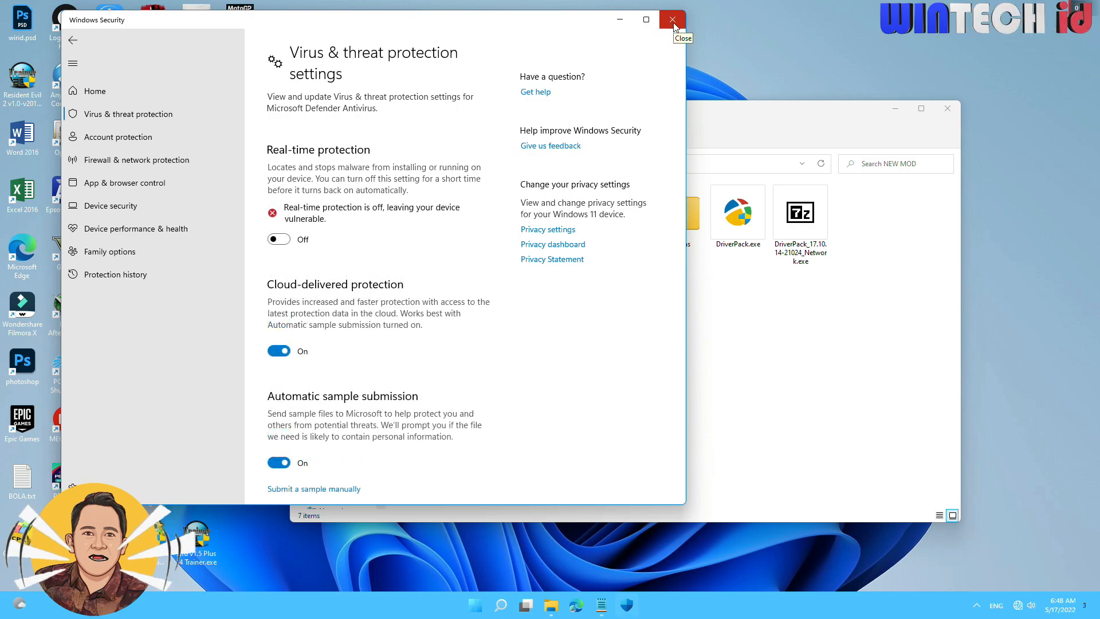
pyautogui.click(673, 22)
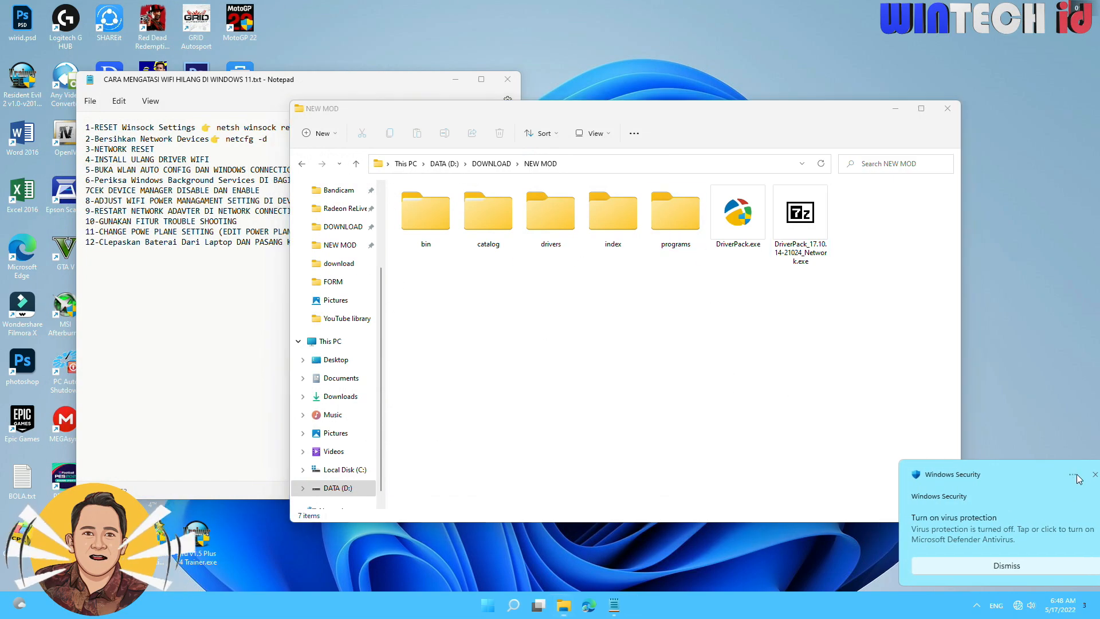
pyautogui.click(1076, 474)
# View the WinRAR extraction options for DriverPack_17.10.14-21024_Network.exe without extracting, and review the already extracted files.
pyautogui.click(801, 232)
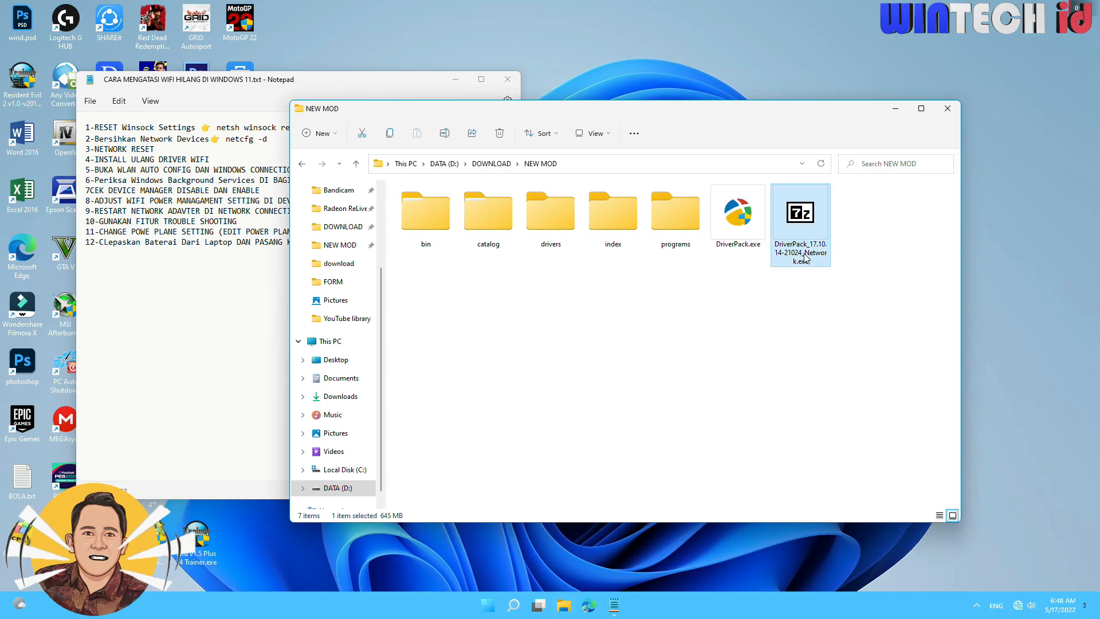
pyautogui.rightClick(778, 206)
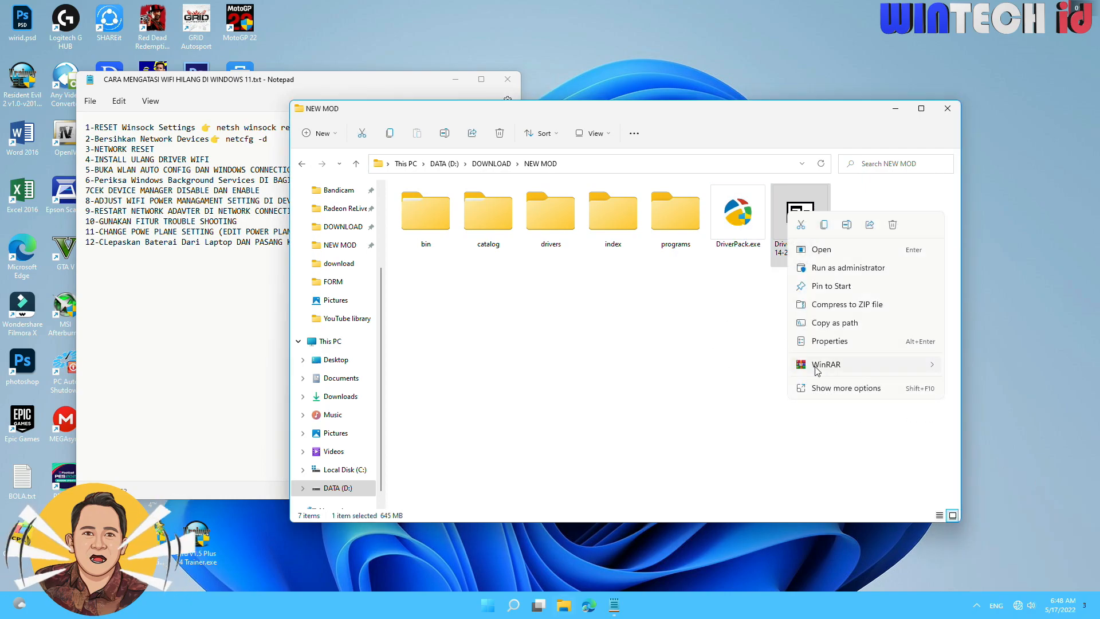
pyautogui.moveTo(817, 370)
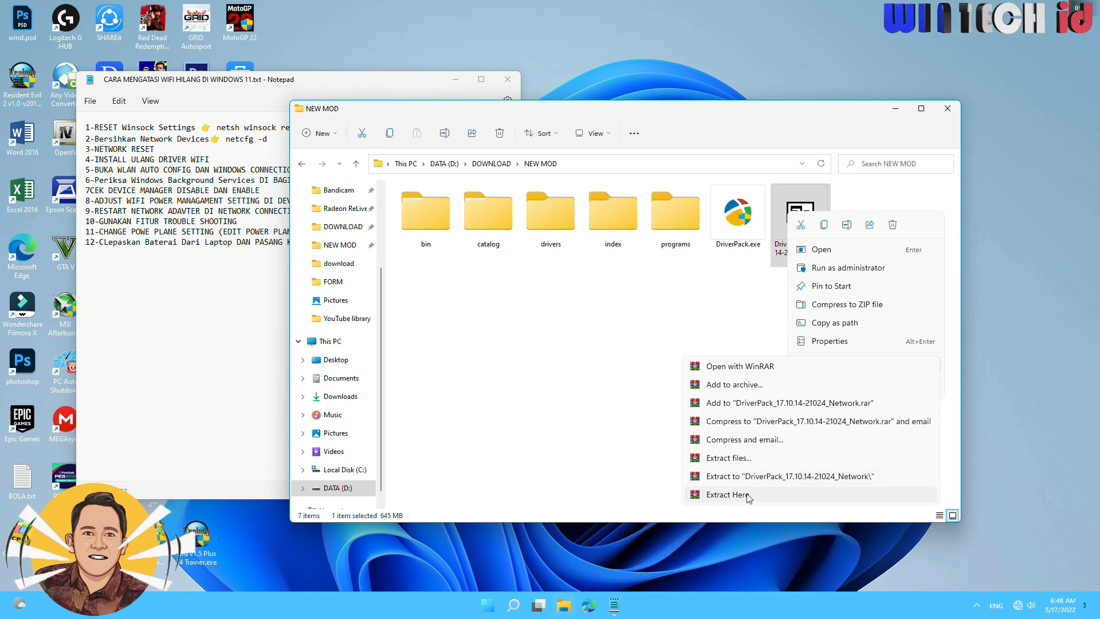
pyautogui.click(693, 324)
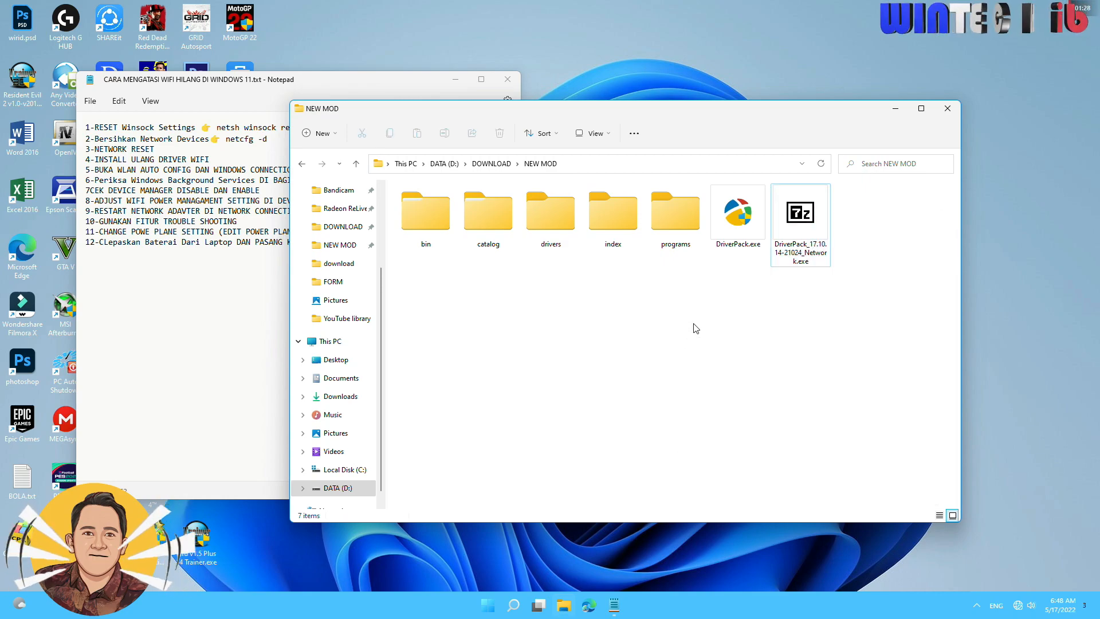
pyautogui.moveTo(743, 267); pyautogui.dragTo(387, 194)
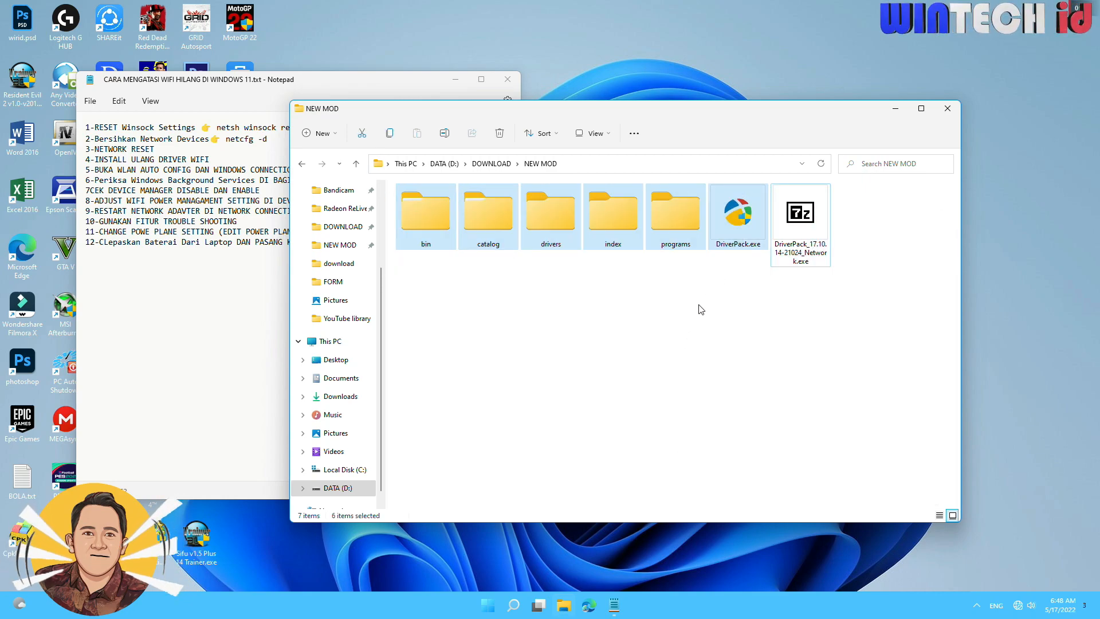
pyautogui.click(742, 216)
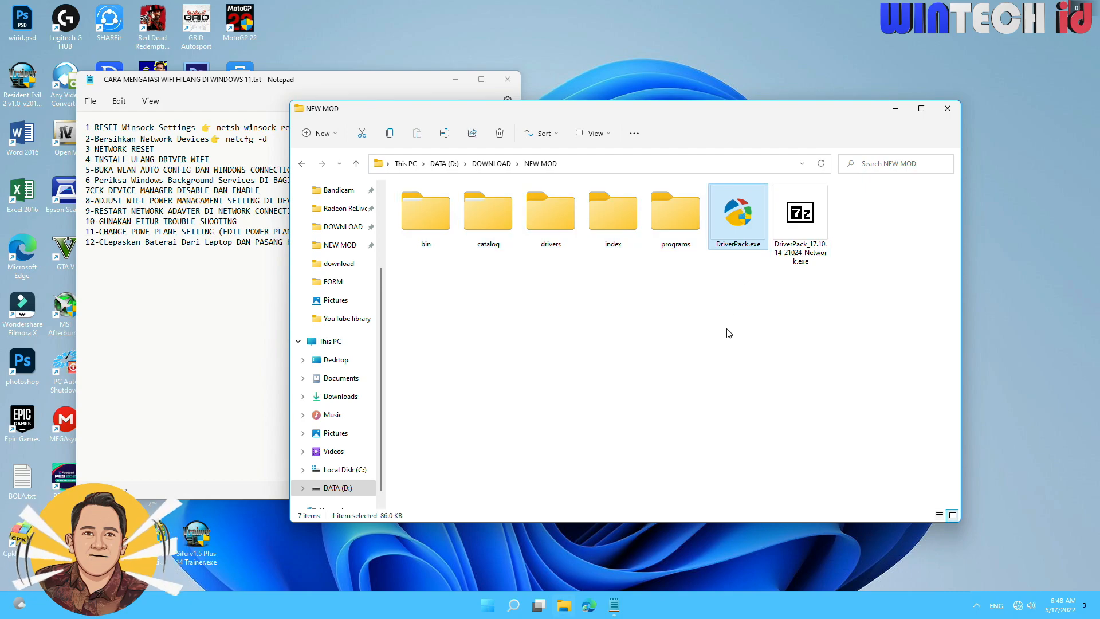
pyautogui.click(729, 288)
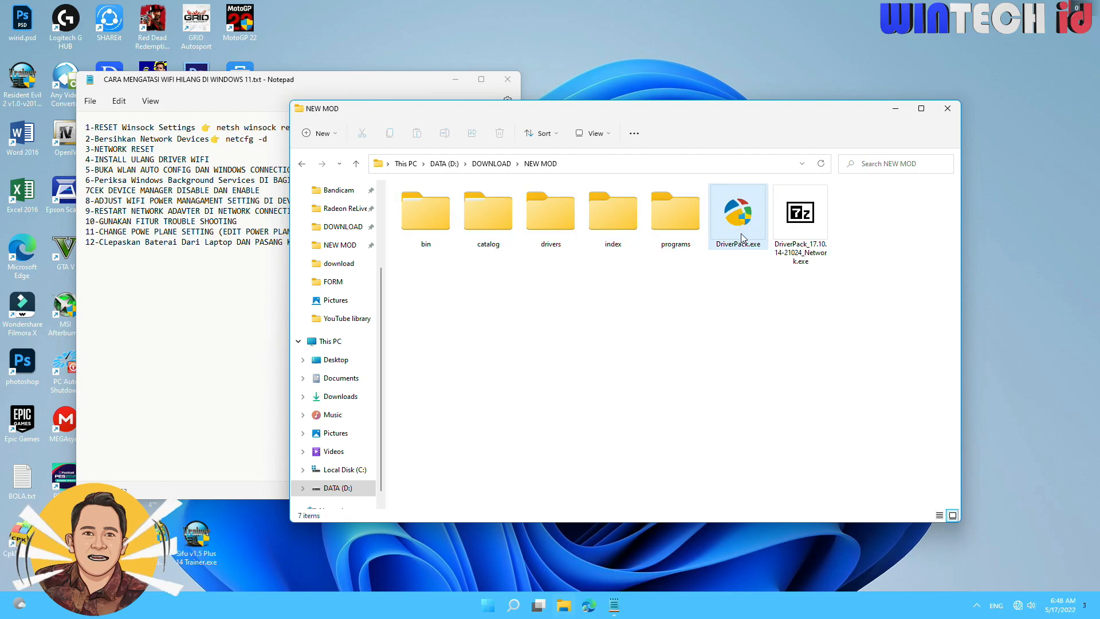
# Launch DriverPack.exe, allow it to run, and select the TP-Link Wireless USB Adapter driver for installation.
pyautogui.doubleClick(737, 226)
pyautogui.click(507, 398)
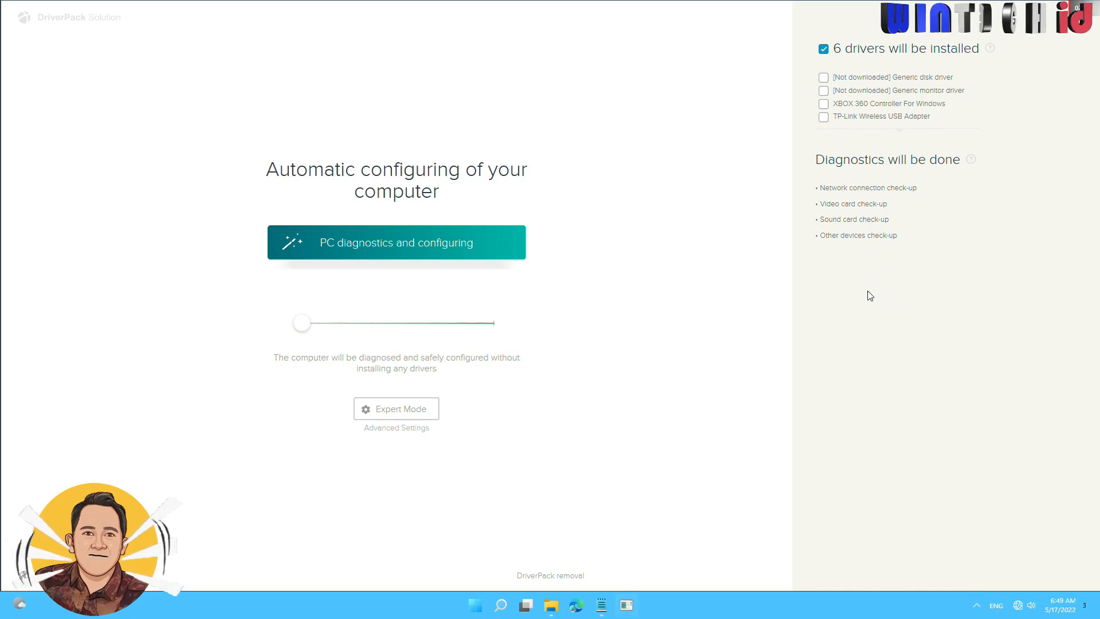
pyautogui.click(823, 117)
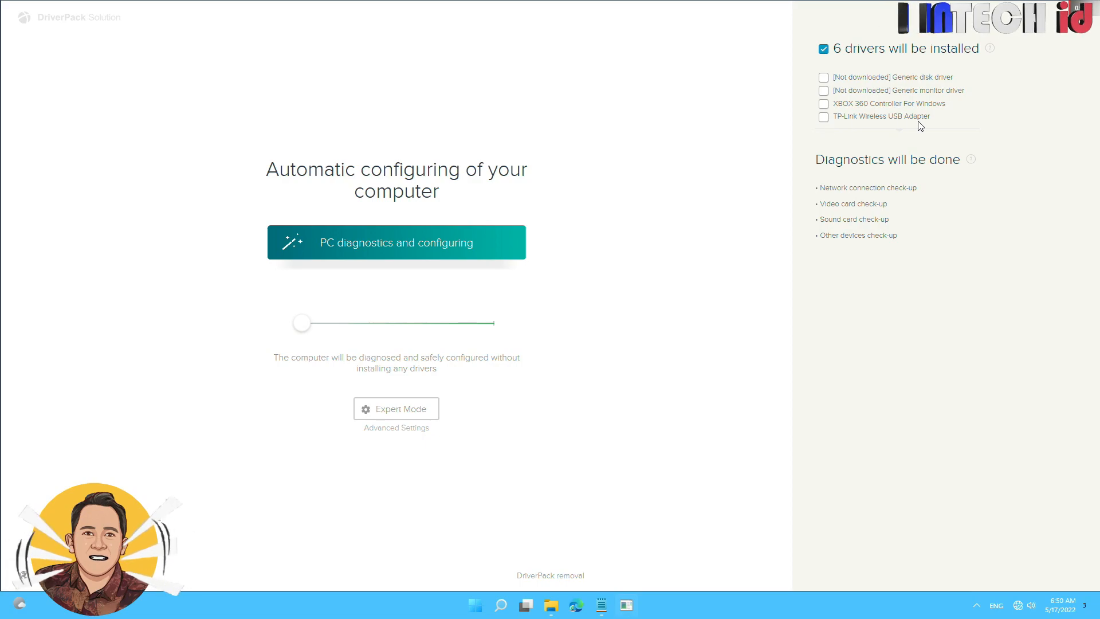
pyautogui.click(824, 117)
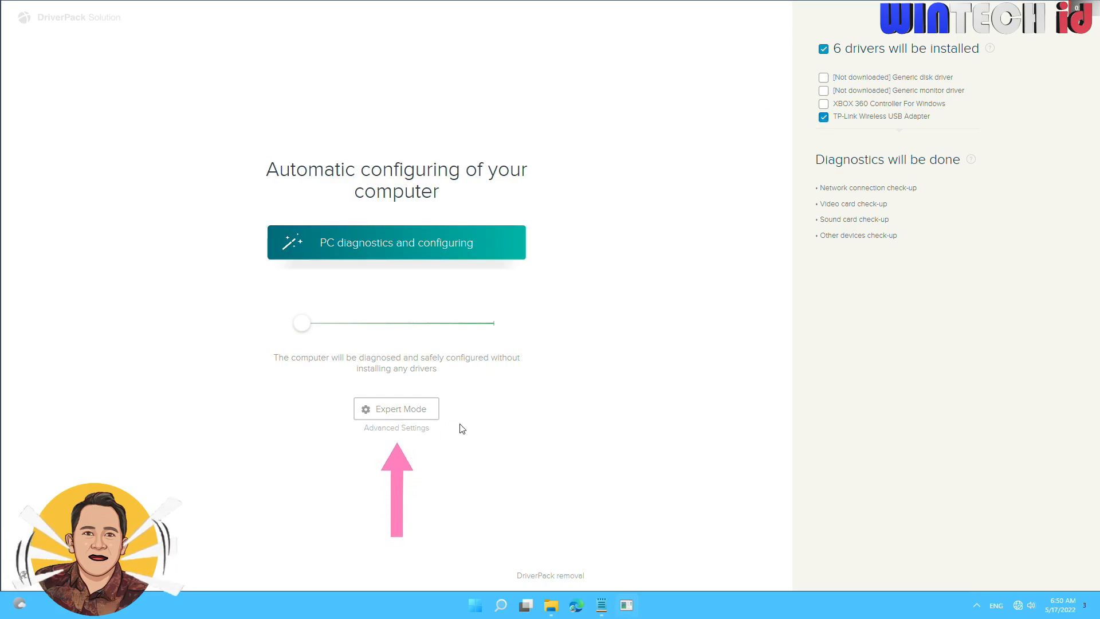
# Switch DriverPack to Expert Mode and deselect all driver toolkits, keeping the Realtek Wi-Fi device driver selected.
pyautogui.click(414, 416)
pyautogui.scroll(-2, 633, 436)
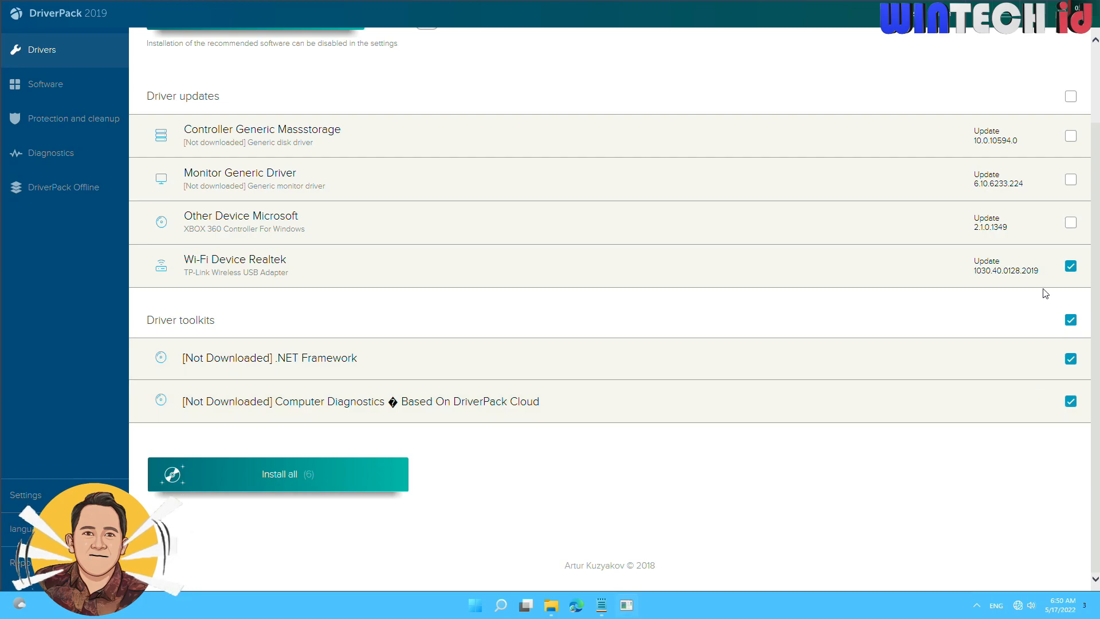
pyautogui.click(1071, 321)
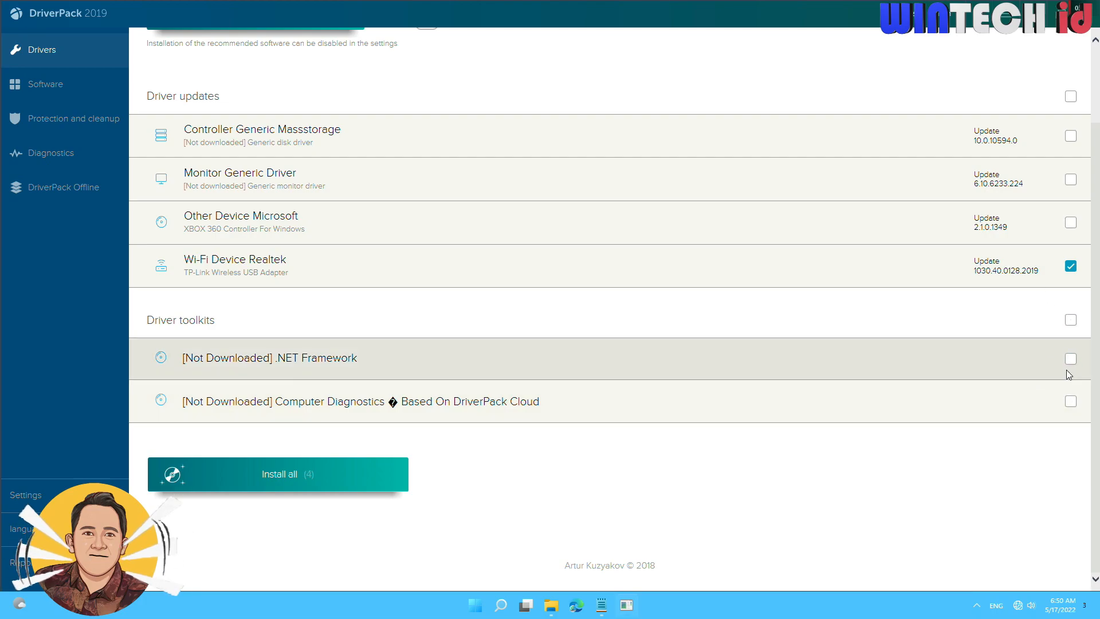
pyautogui.scroll(2, 1070, 355)
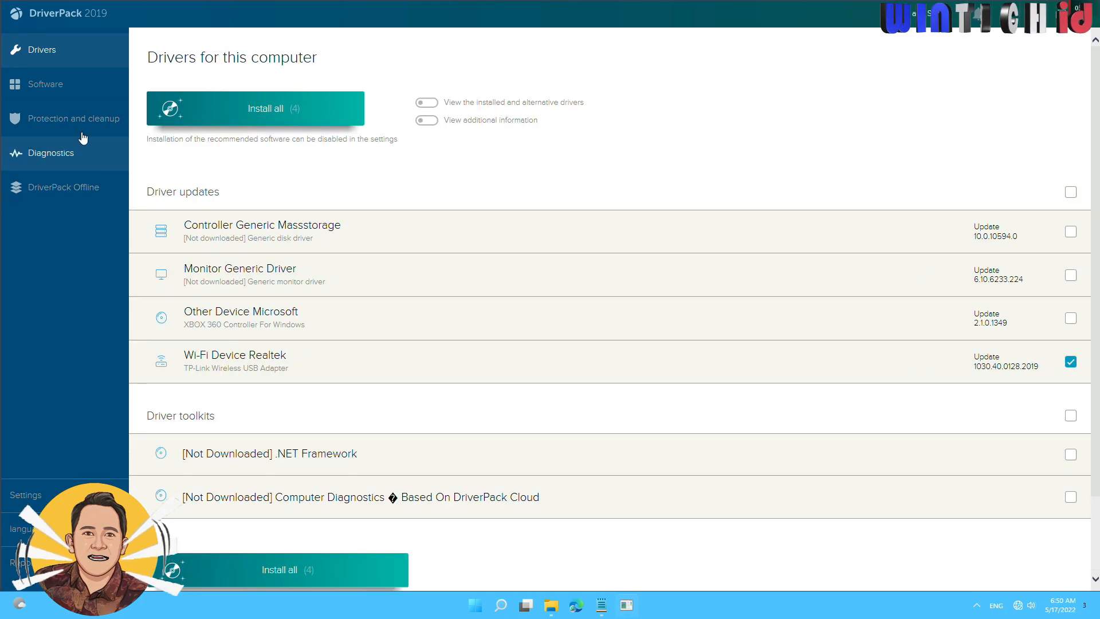
# Deselect all the software recommended by DriverPack and return to the list of drivers.
pyautogui.click(81, 87)
pyautogui.click(169, 226)
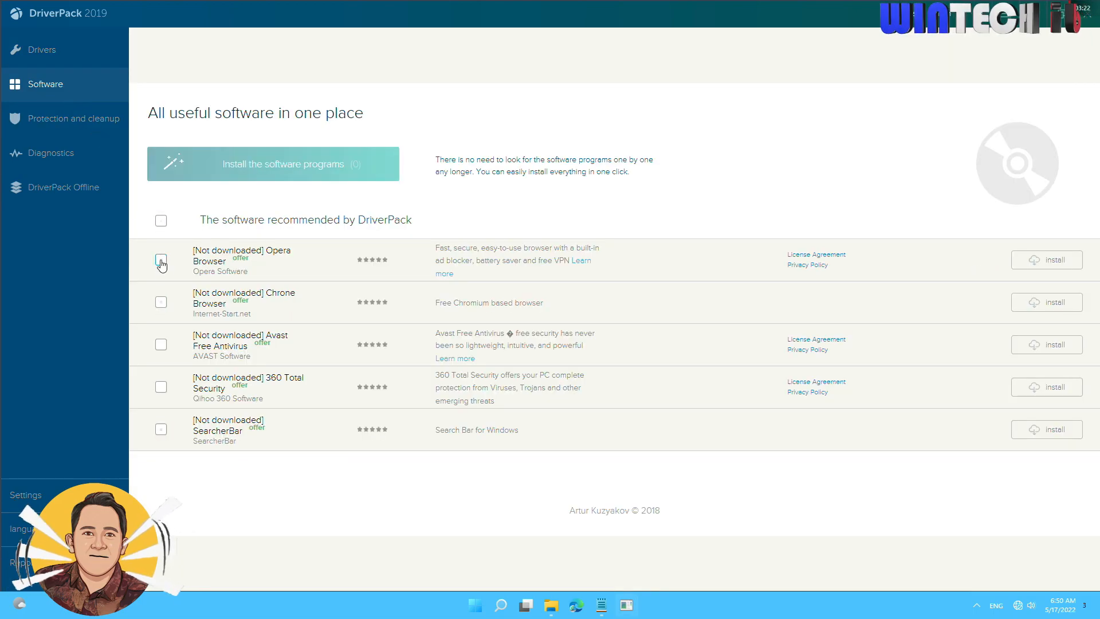
pyautogui.click(46, 50)
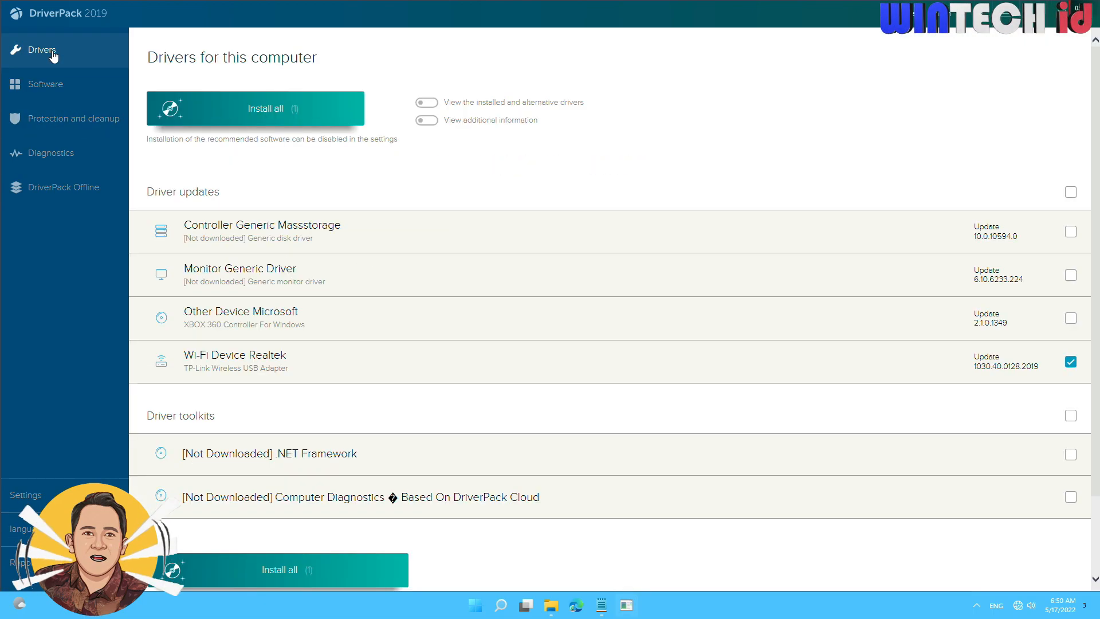
# Review the driver list and install only the selected Realtek Wi-Fi device driver.
pyautogui.scroll(-2, 1008, 433)
pyautogui.scroll(2, 978, 437)
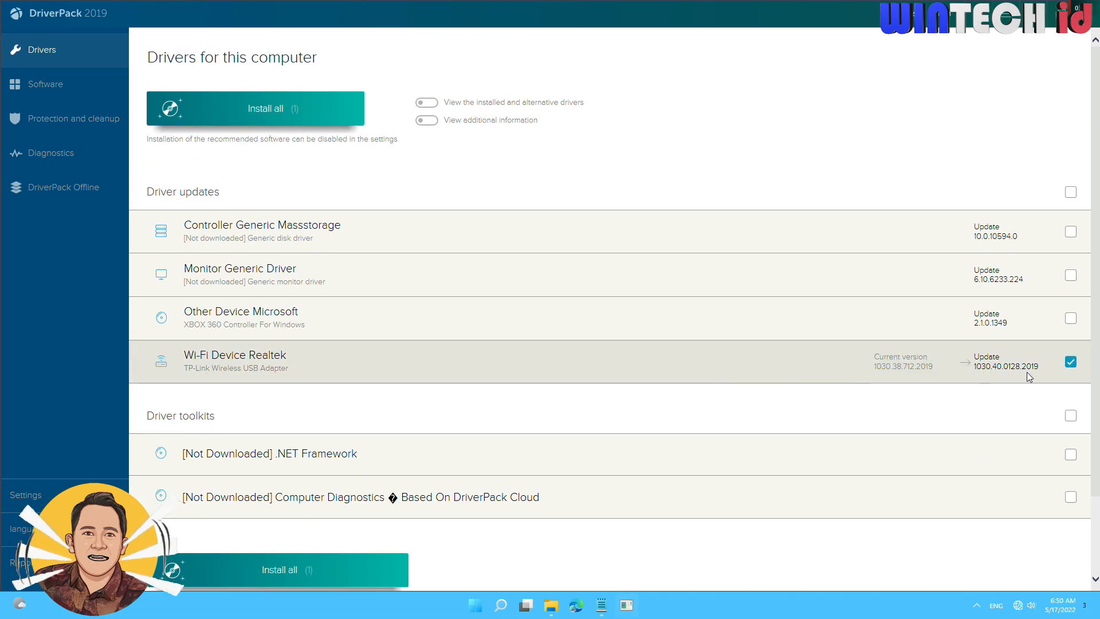
pyautogui.scroll(-2, 262, 480)
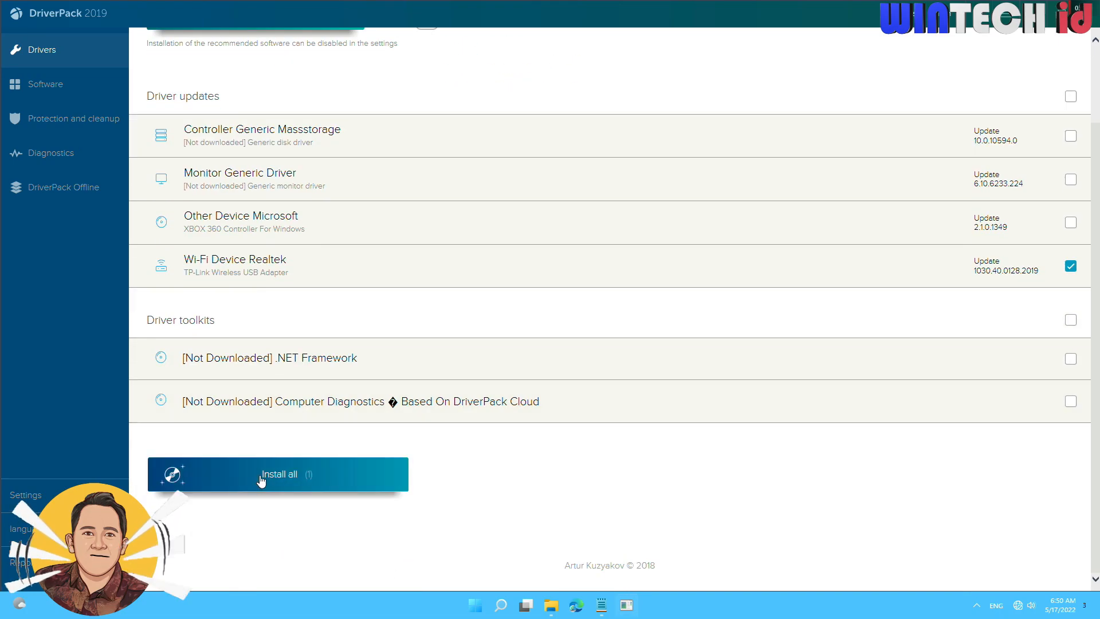
pyautogui.click(295, 480)
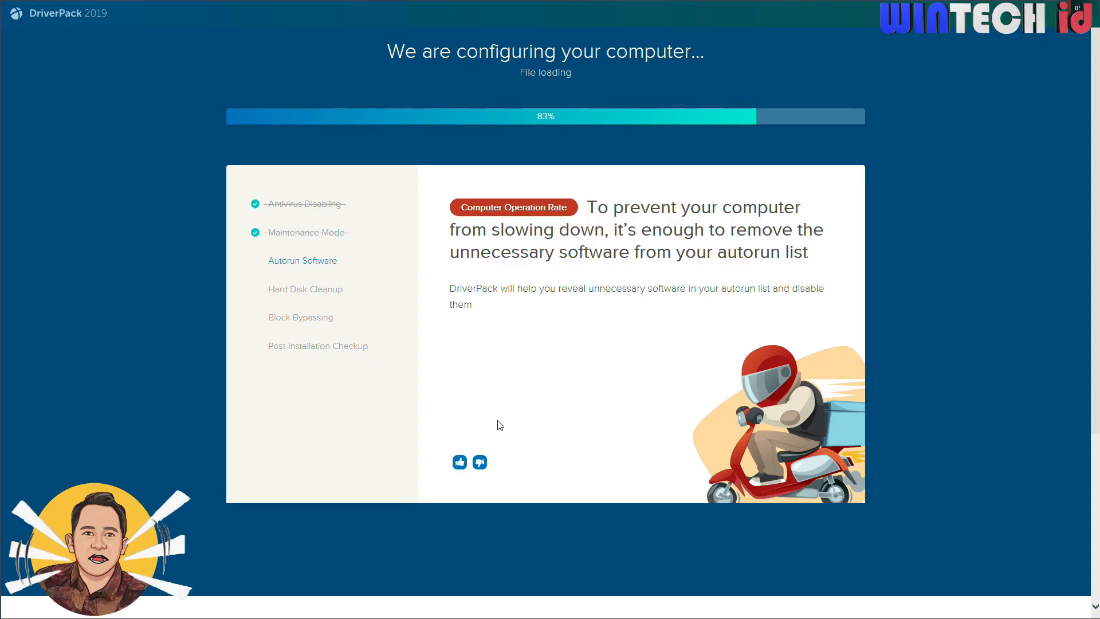
# Examine the configuration progress and the installation status of the TP-Link Wireless USB Adapter under the installation items.
pyautogui.scroll(-3, 494, 369)
pyautogui.scroll(-1, 494, 369)
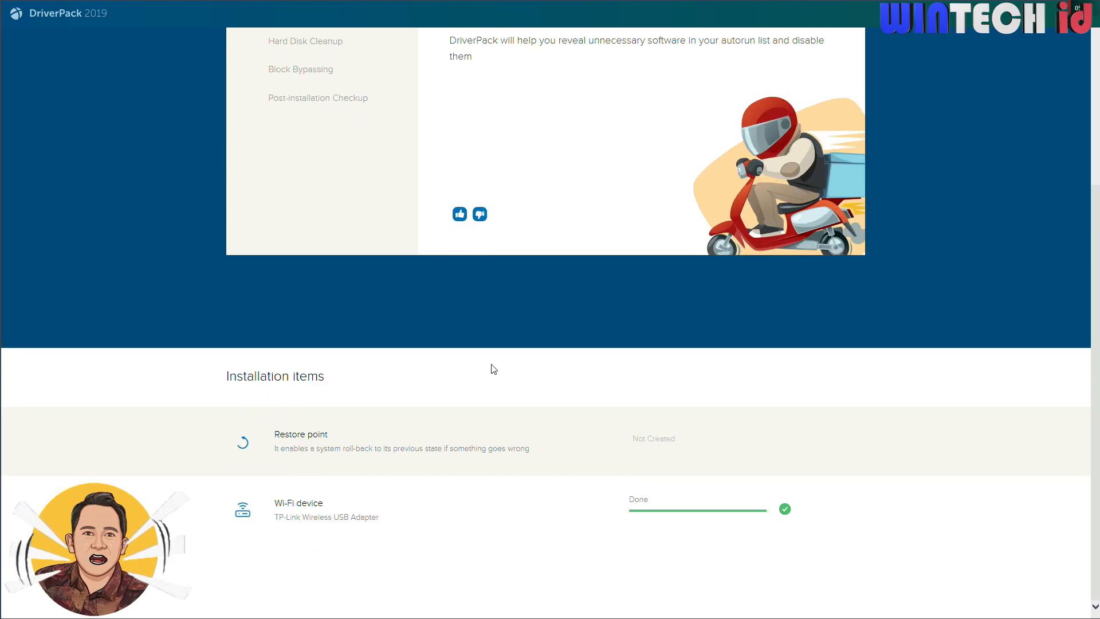
pyautogui.scroll(4, 544, 453)
pyautogui.scroll(-4, 544, 454)
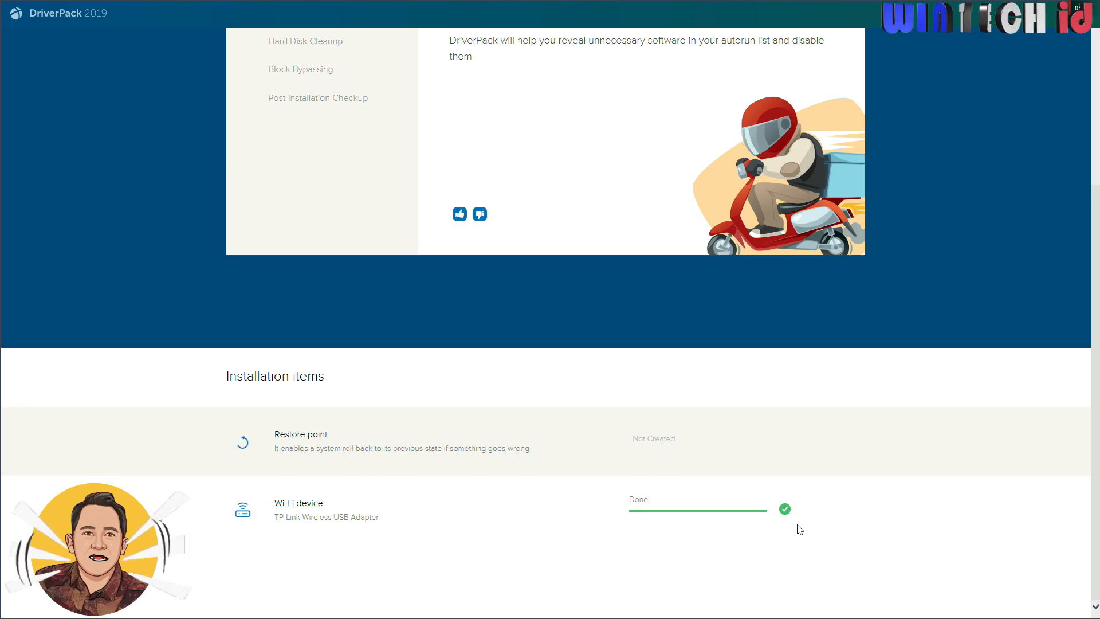
pyautogui.scroll(5, 796, 525)
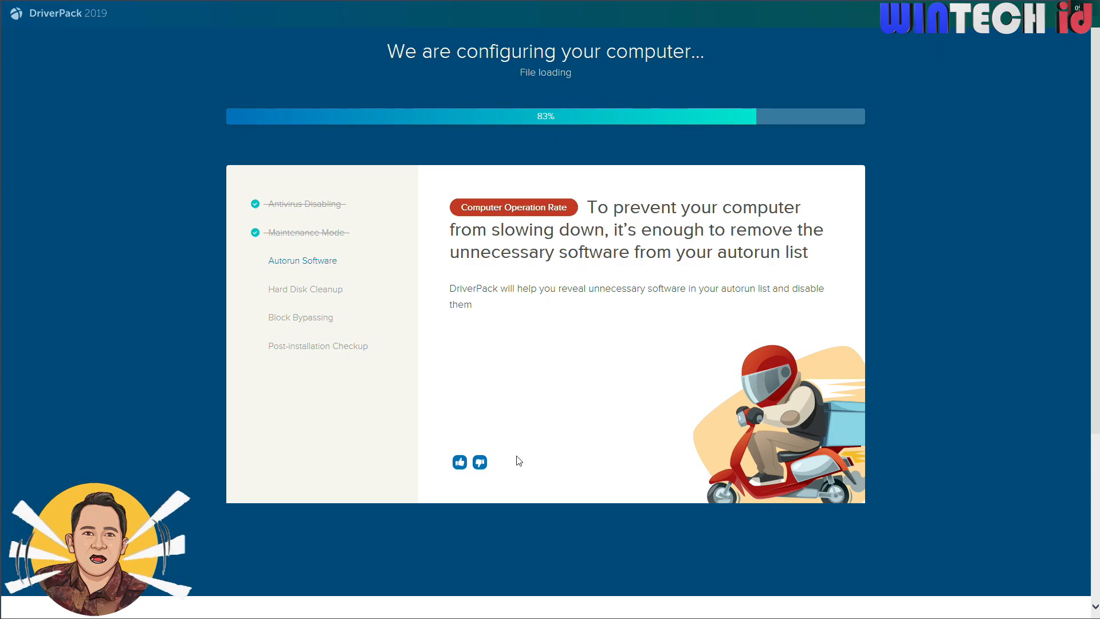
pyautogui.scroll(-4, 517, 471)
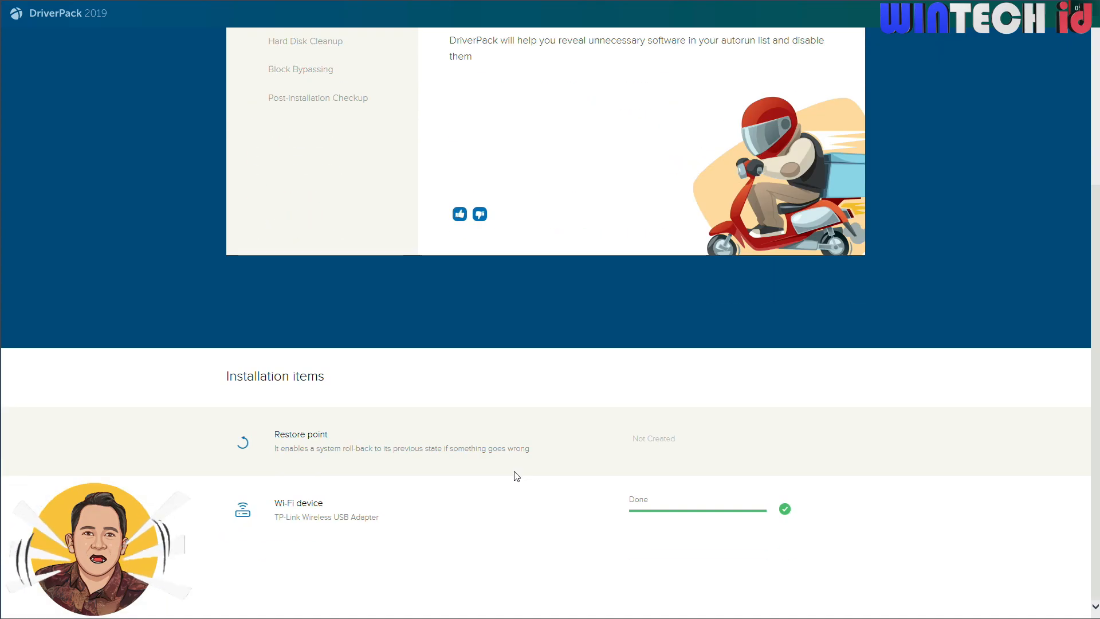
pyautogui.scroll(4, 518, 476)
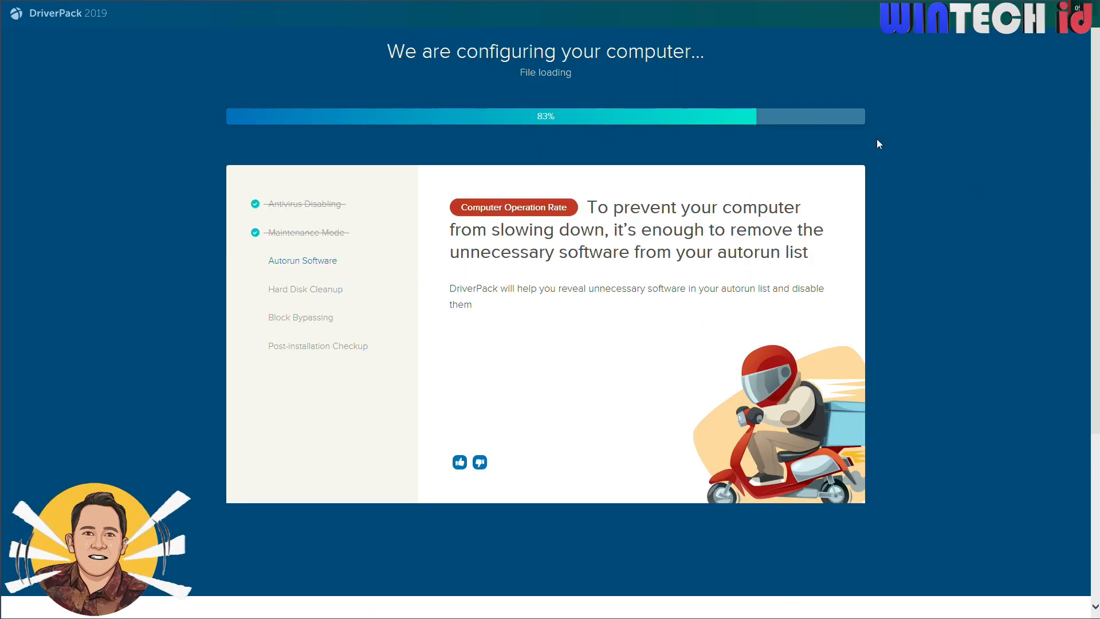
pyautogui.scroll(-4, 651, 298)
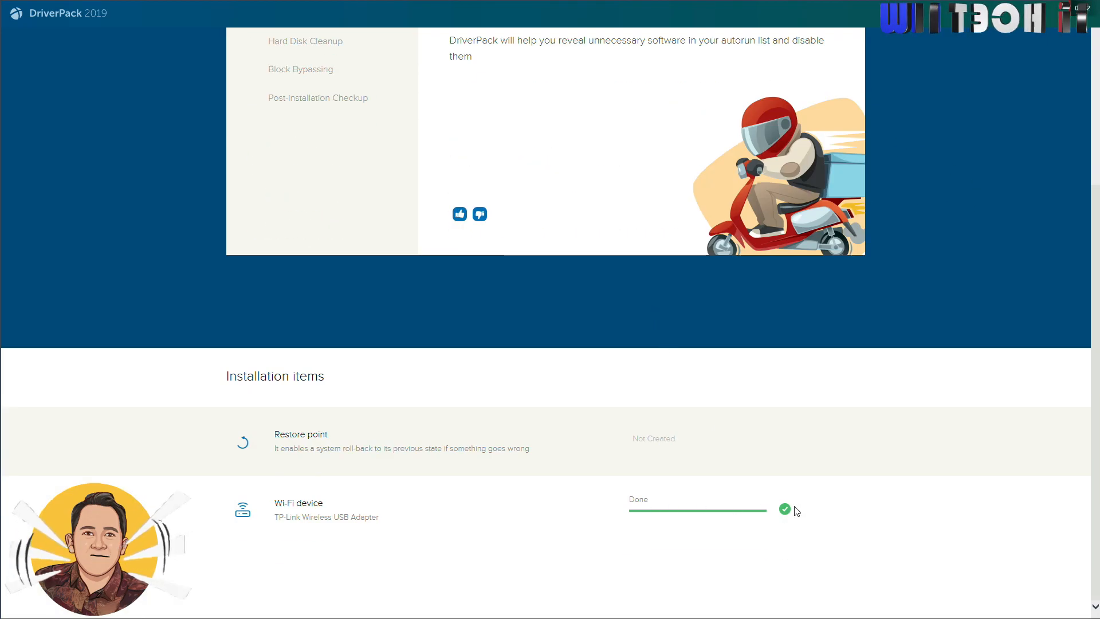
pyautogui.scroll(4, 470, 528)
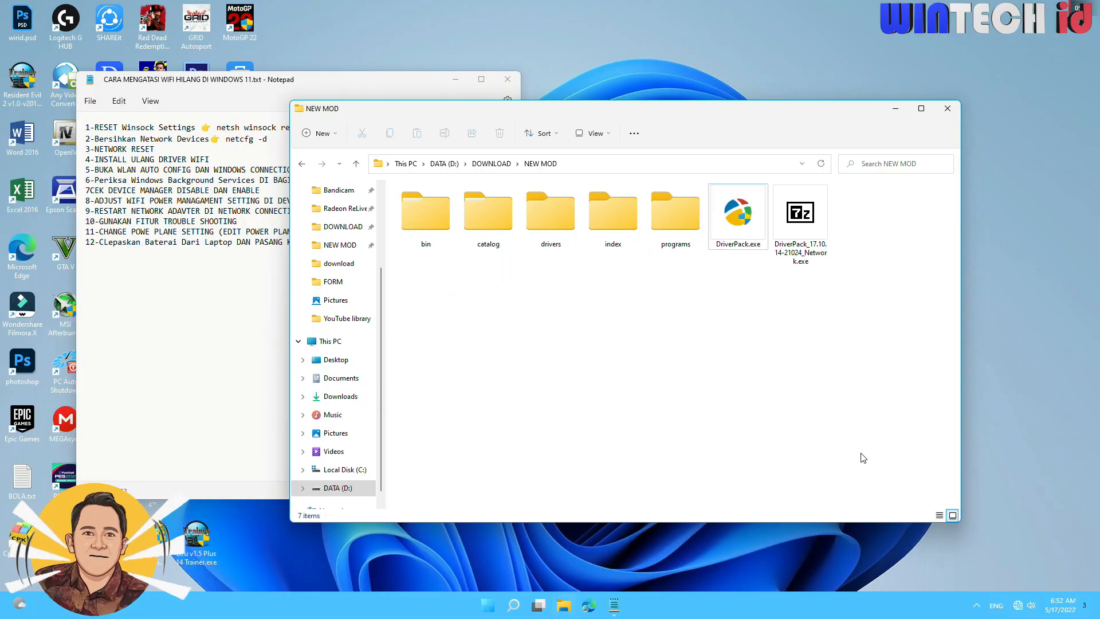
# Check the list of available Wi-Fi networks in the Windows quick settings and close it.
pyautogui.click(737, 215)
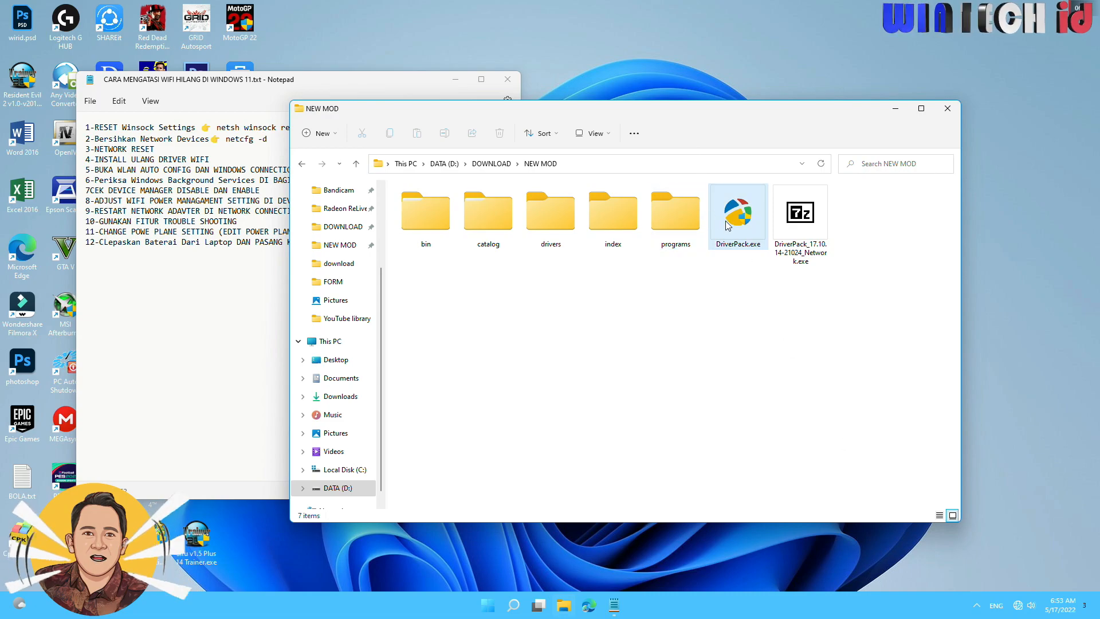
pyautogui.click(764, 403)
pyautogui.click(1018, 605)
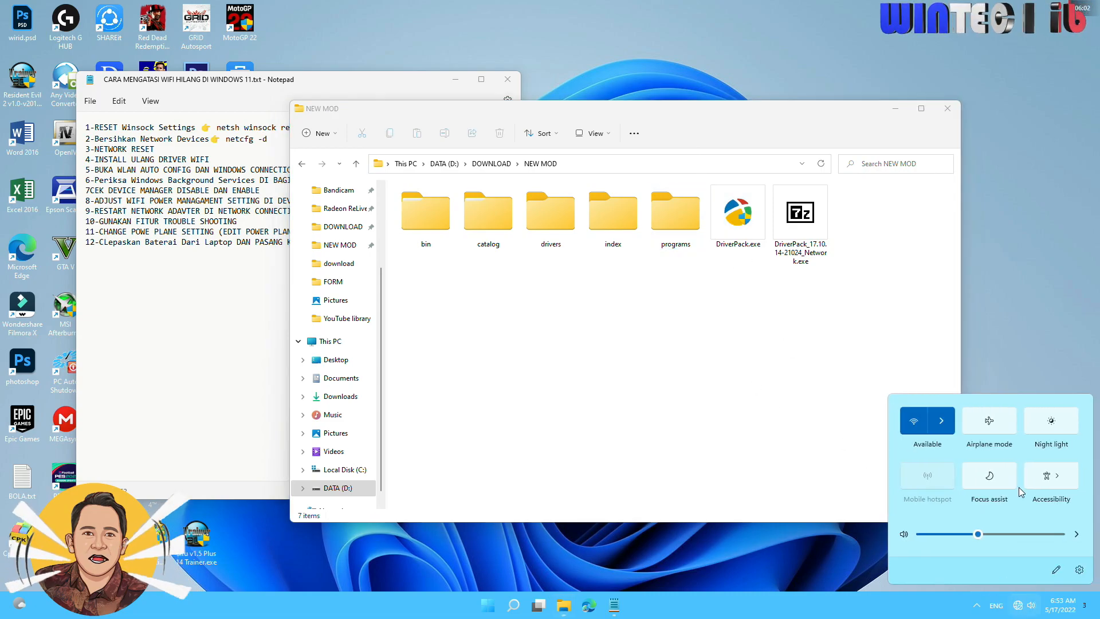
pyautogui.click(941, 425)
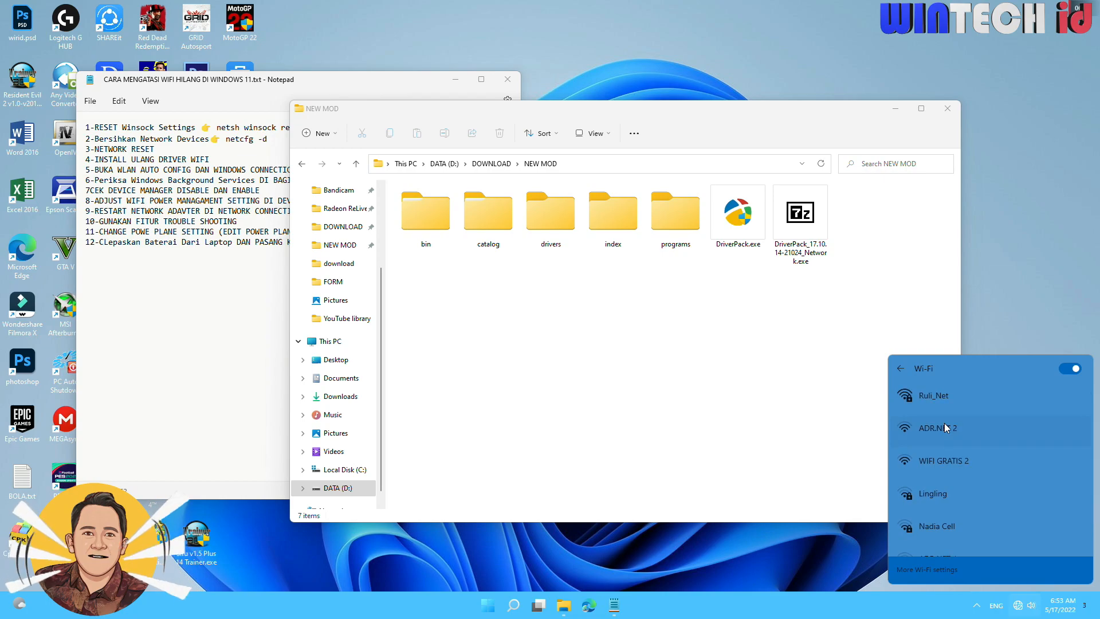
pyautogui.click(739, 366)
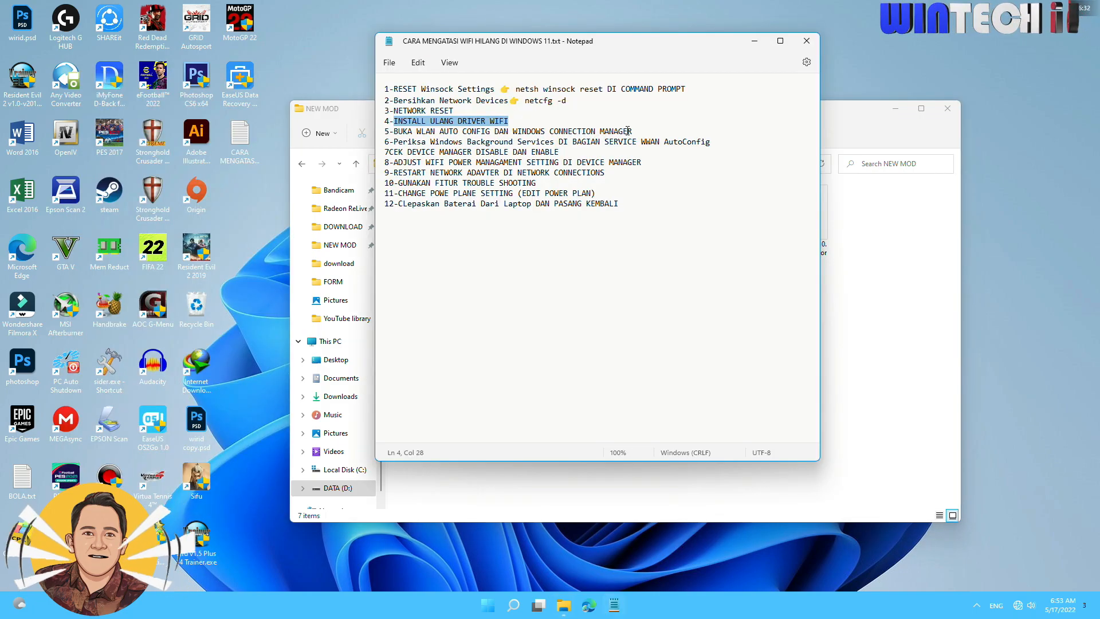
# Highlight fix 5 on WLAN AutoConfig and Windows Connection Manager in the notes, and open the Windows Services app.
pyautogui.moveTo(631, 131); pyautogui.dragTo(371, 130)
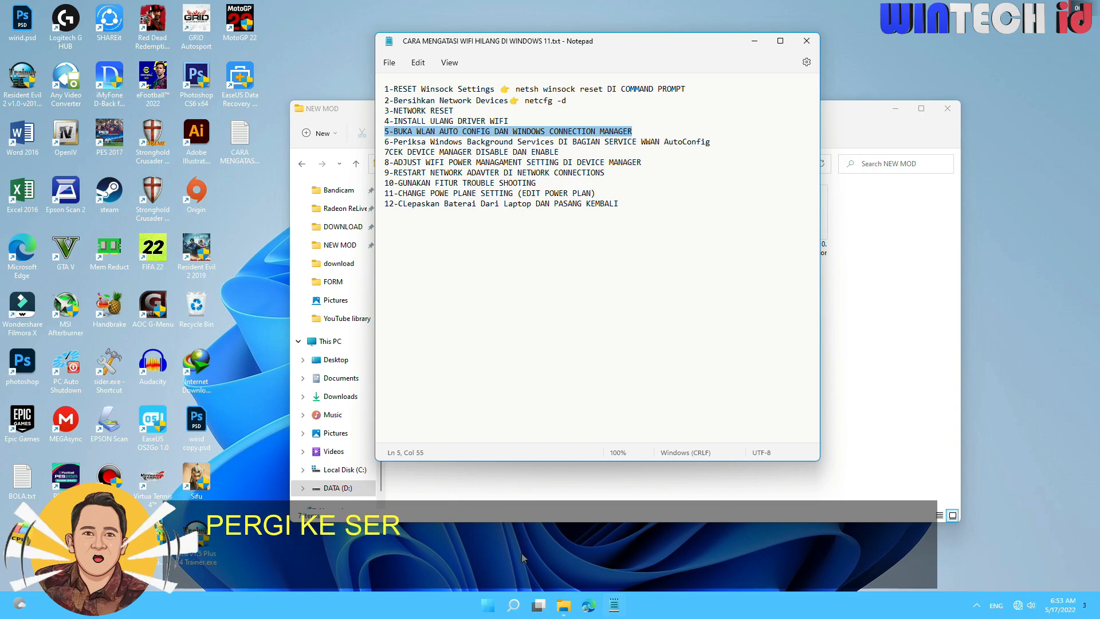
pyautogui.moveTo(514, 605)
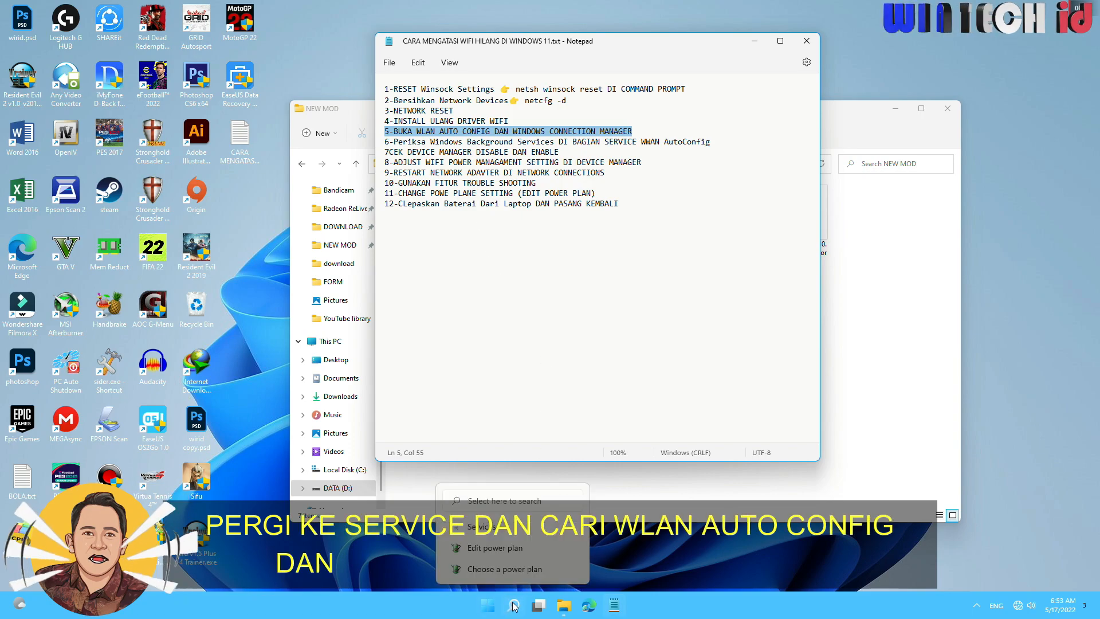
pyautogui.click(512, 605)
pyautogui.write('serv')
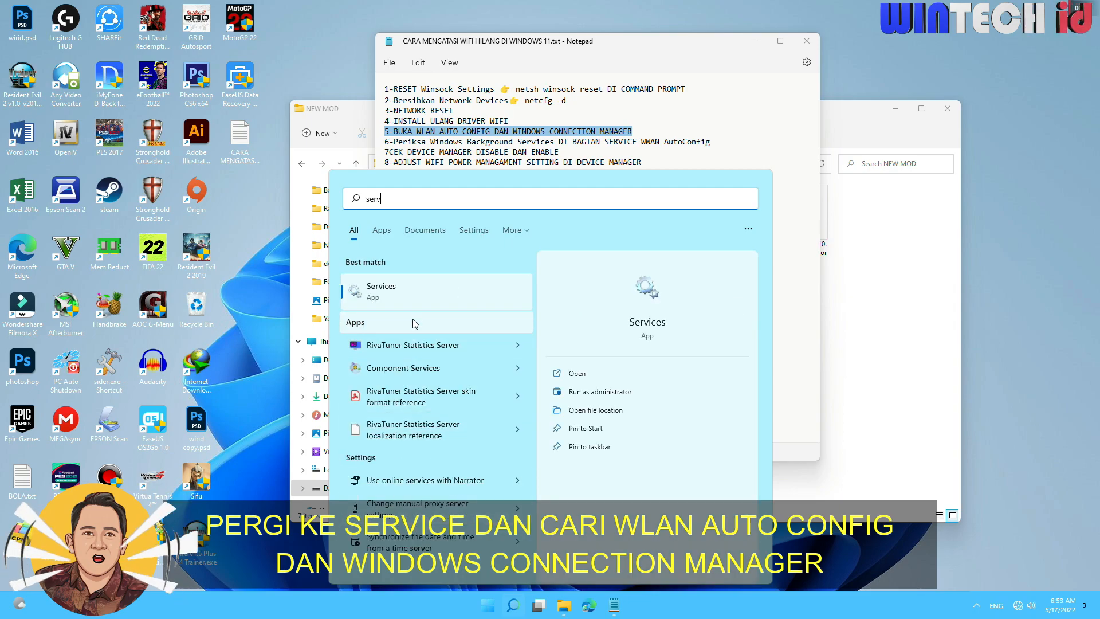
pyautogui.click(418, 300)
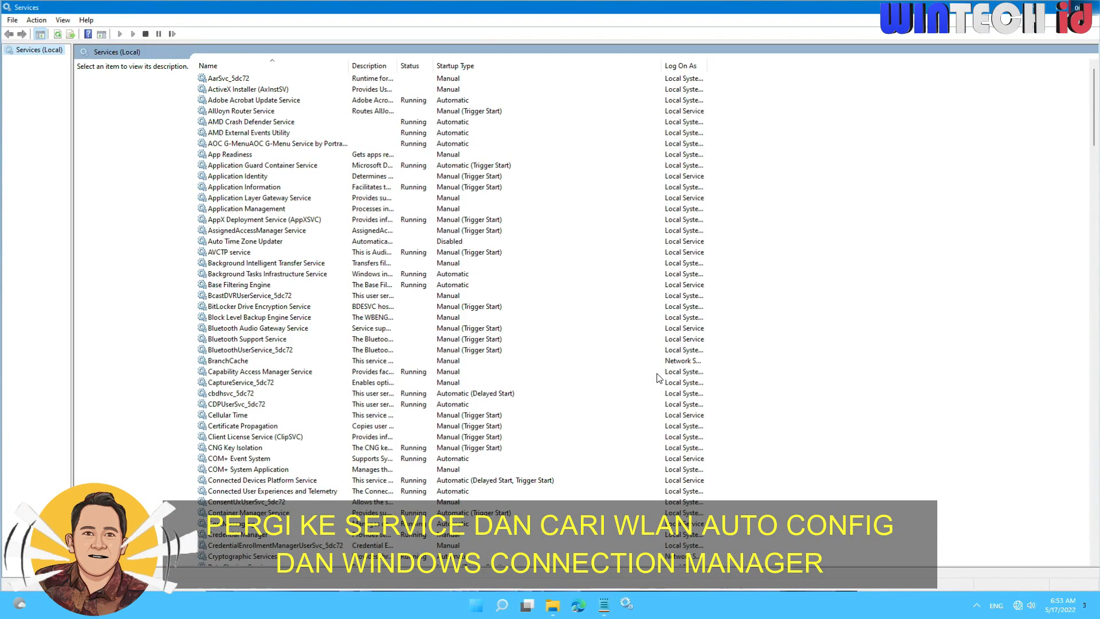
# Open the properties of the WLAN AutoConfig service and stop the service.
pyautogui.moveTo(1095, 112); pyautogui.dragTo(1096, 547)
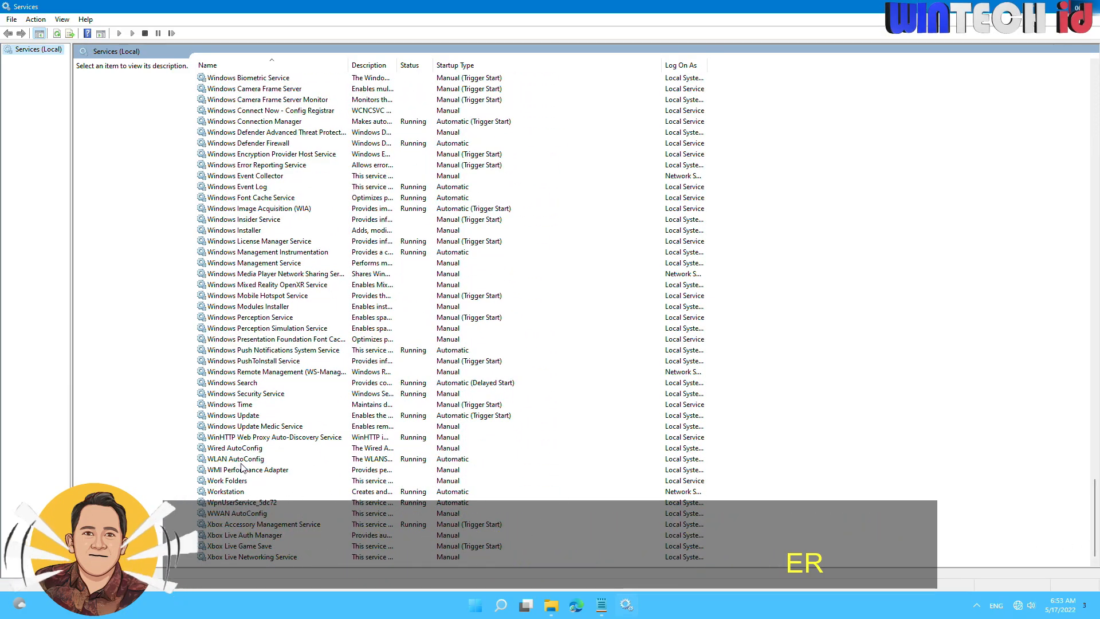
pyautogui.click(285, 459)
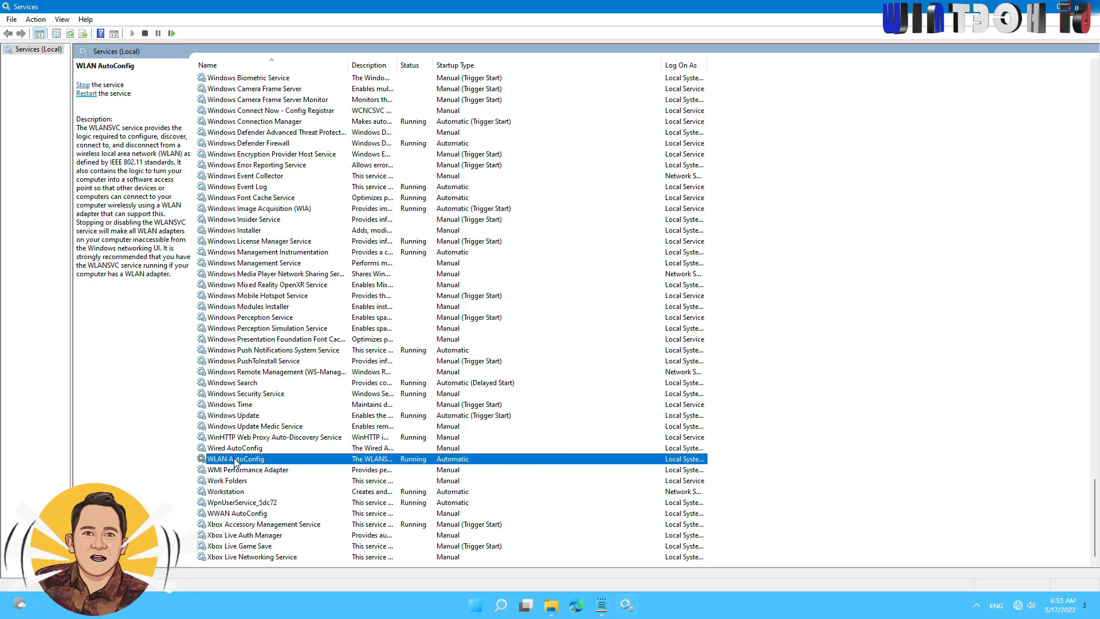
pyautogui.doubleClick(287, 459)
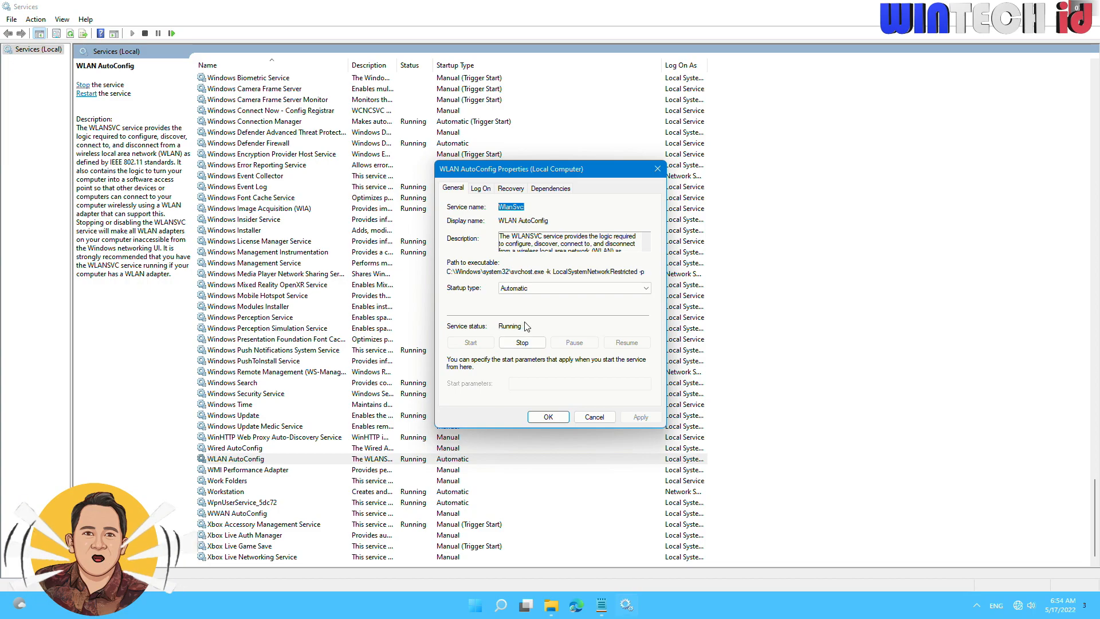
pyautogui.click(522, 342)
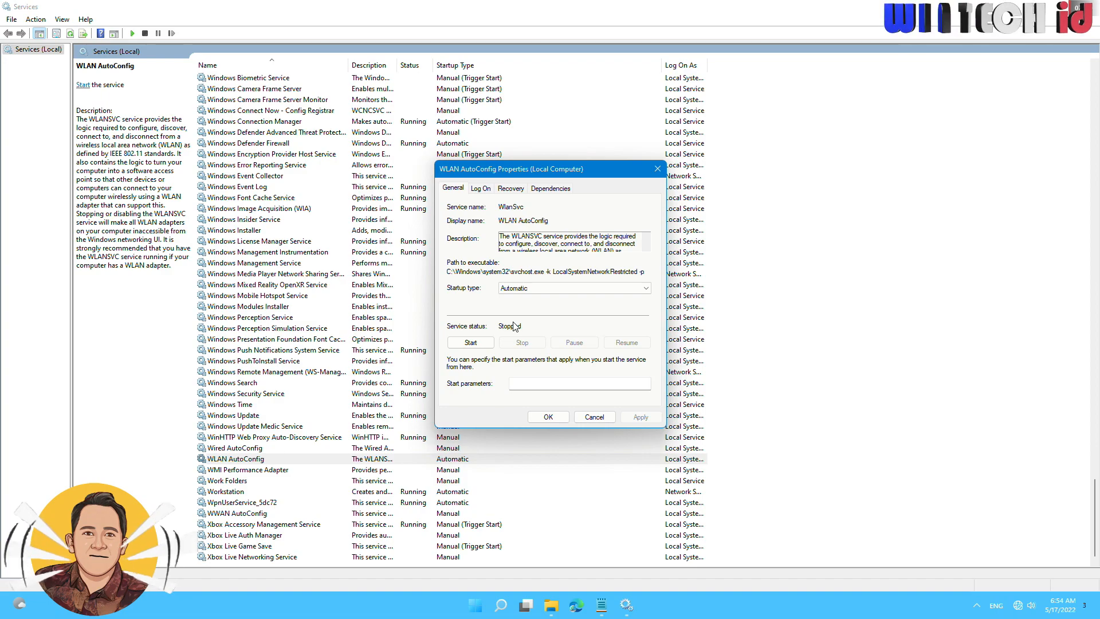
# Set the WLAN AutoConfig startup type to Automatic, start the service again and confirm its properties.
pyautogui.click(480, 343)
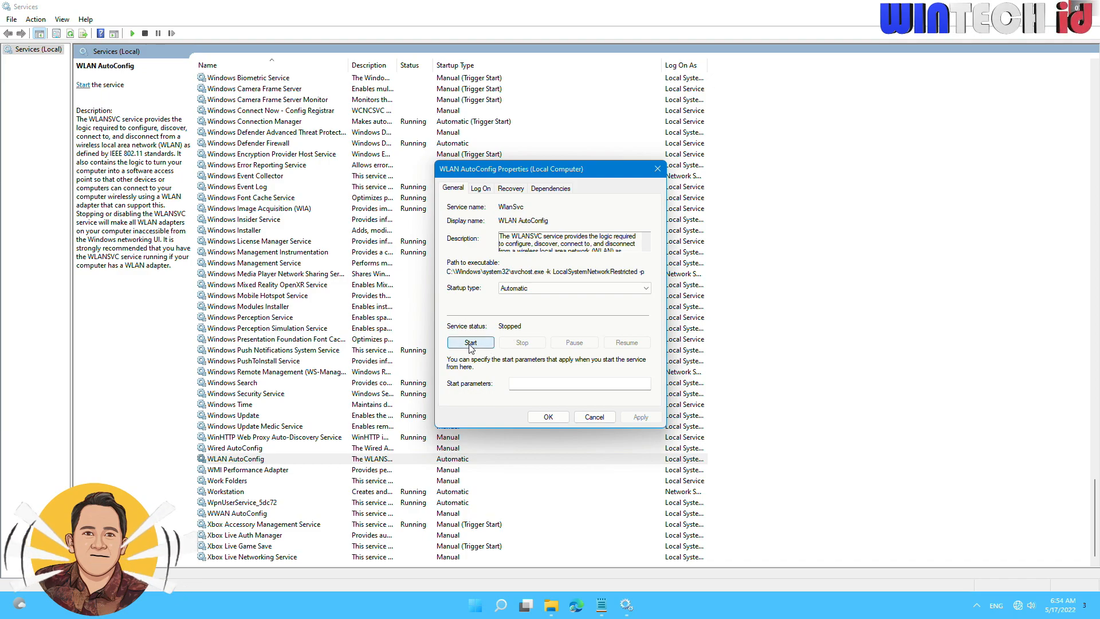
pyautogui.click(539, 290)
pyautogui.click(490, 299)
pyautogui.click(523, 290)
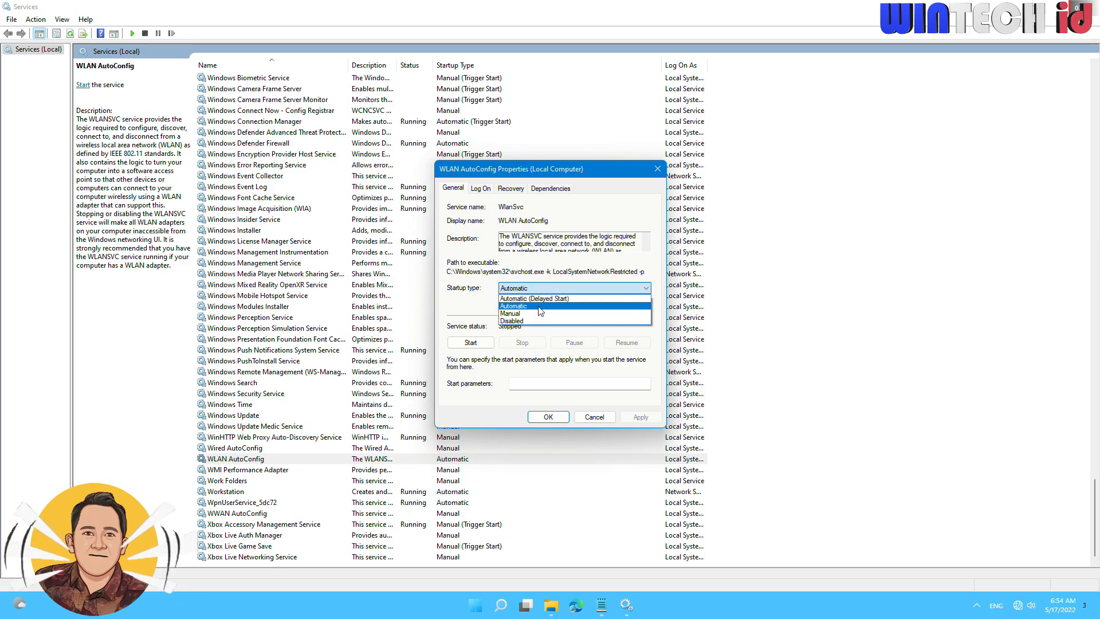
pyautogui.click(540, 307)
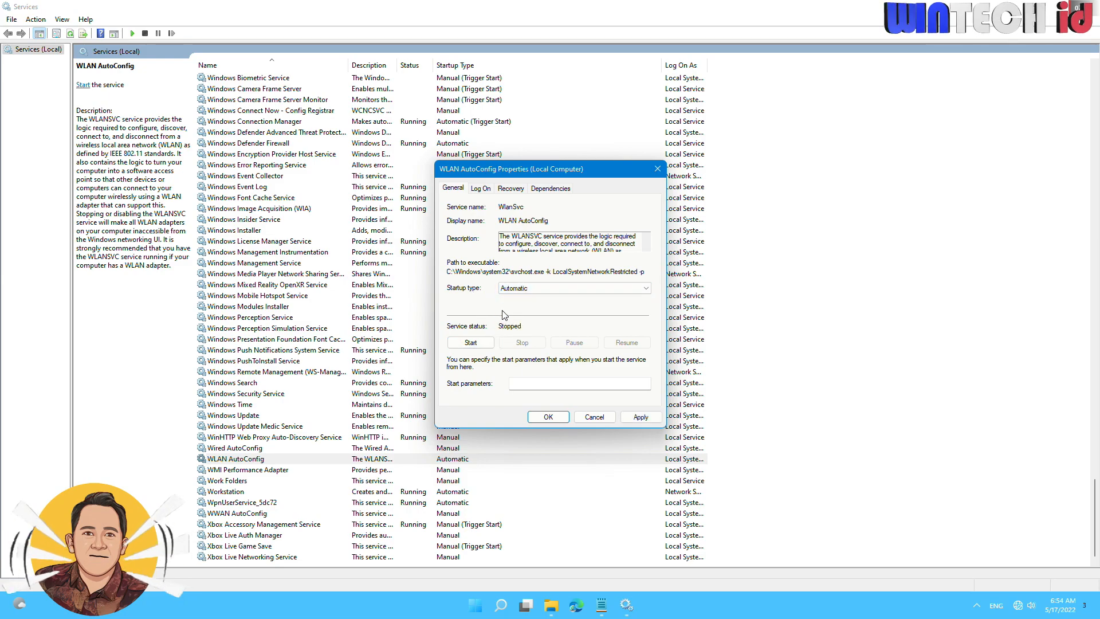
pyautogui.click(479, 345)
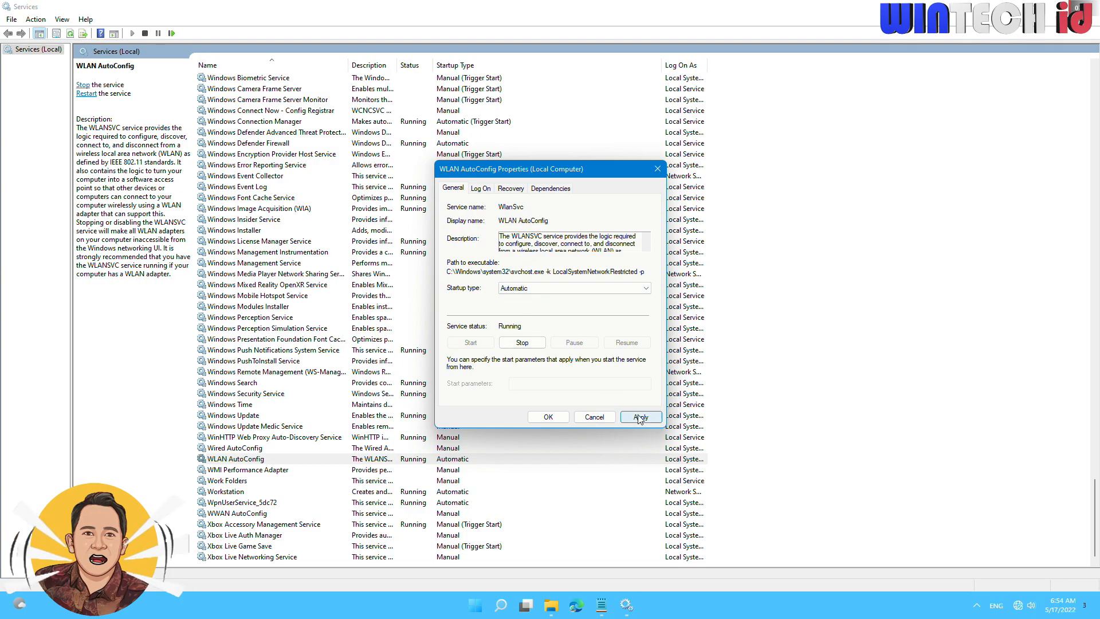
pyautogui.click(555, 417)
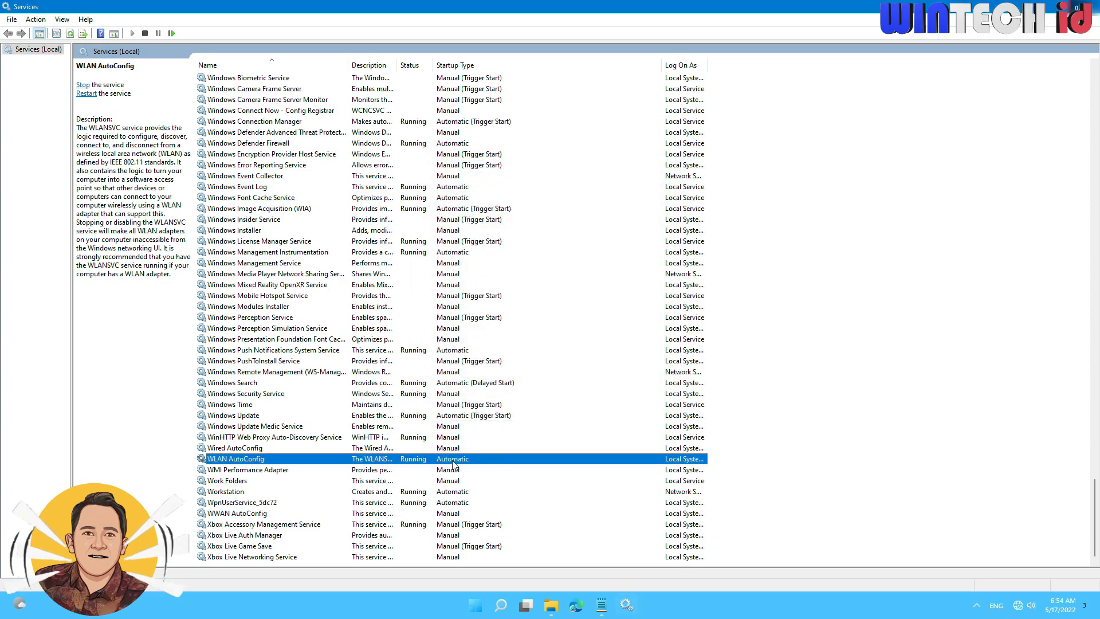
# Open the Windows Connection Manager properties and stop the service together with its dependent WLAN AutoConfig service.
pyautogui.scroll(6, 453, 465)
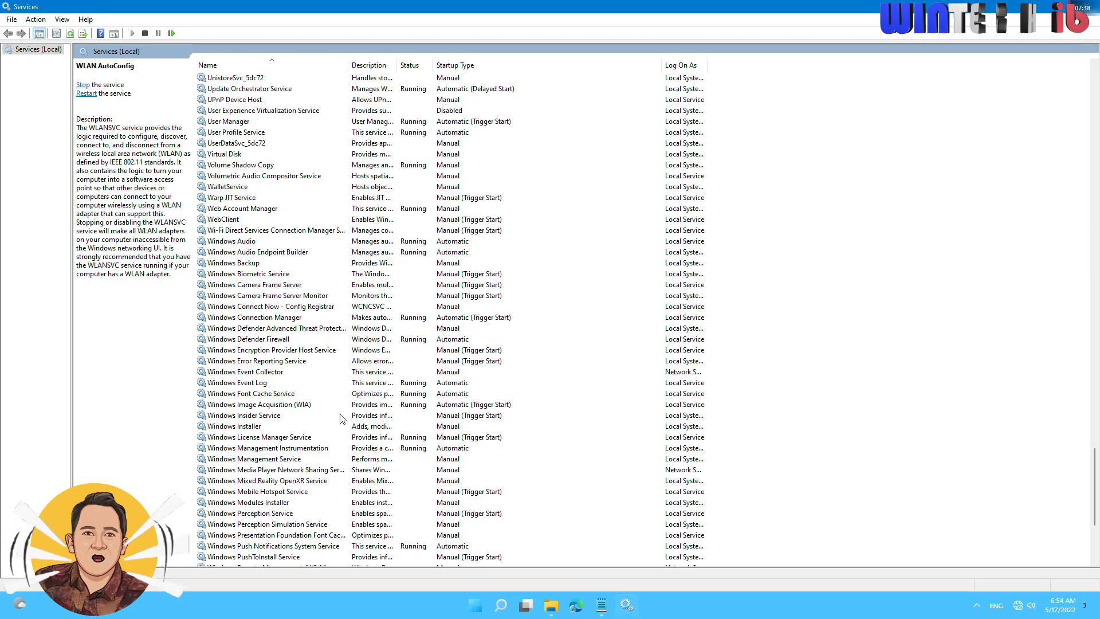
pyautogui.click(420, 318)
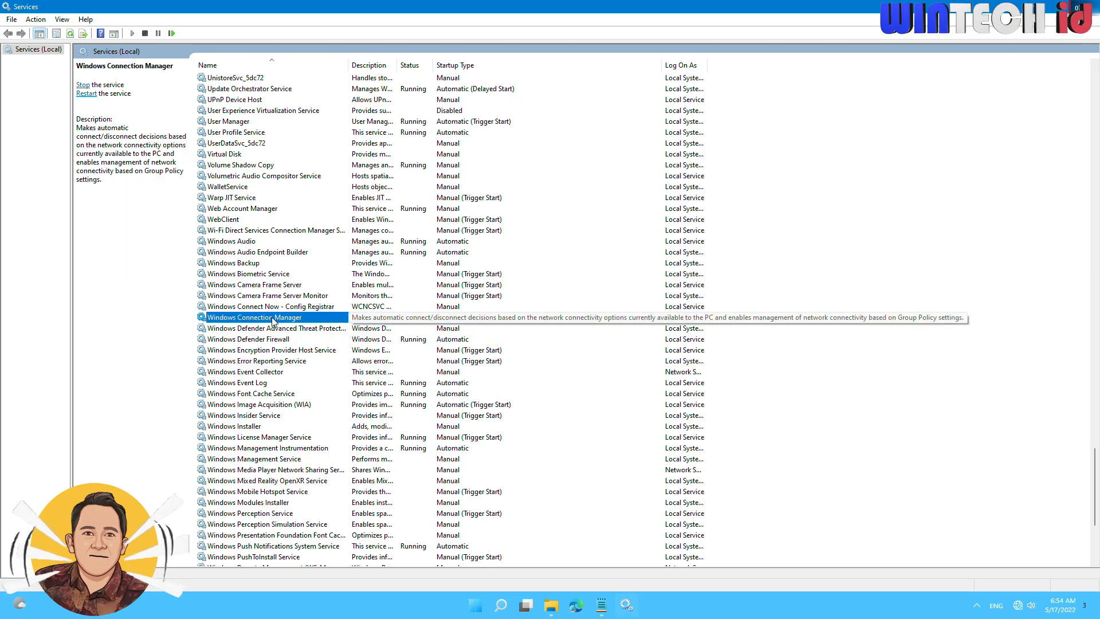
pyautogui.doubleClick(337, 319)
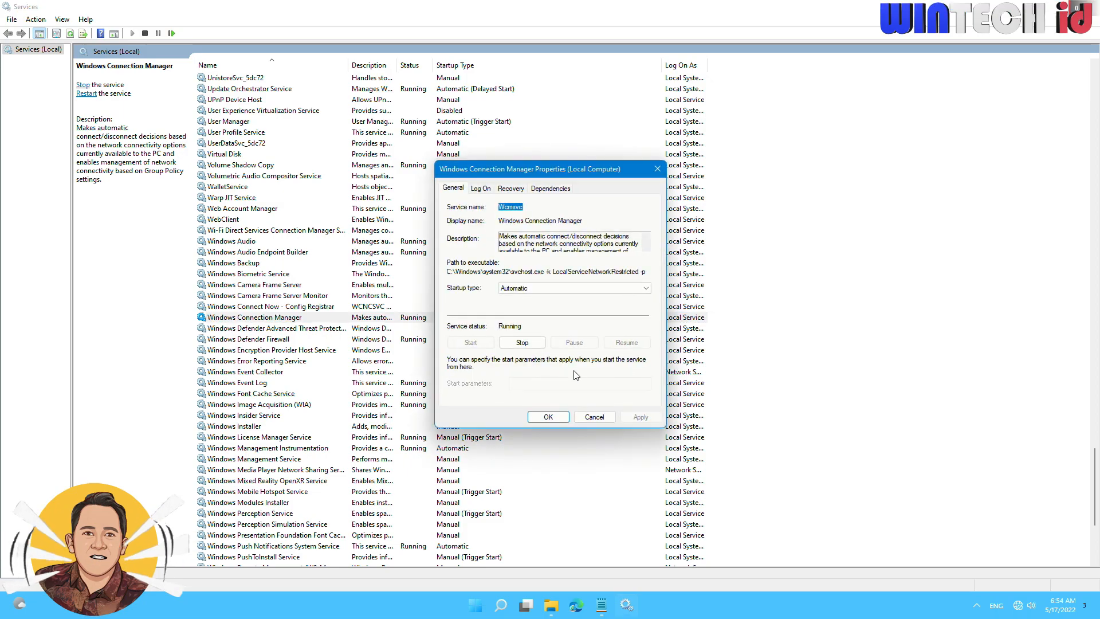
pyautogui.moveTo(555, 164); pyautogui.dragTo(431, 172)
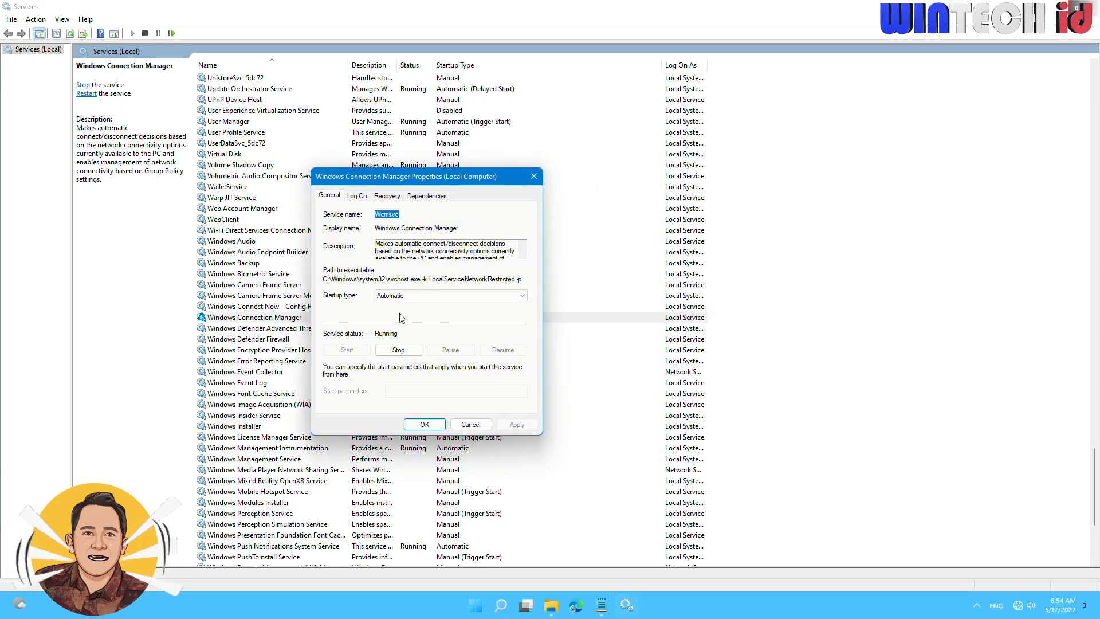
pyautogui.click(398, 350)
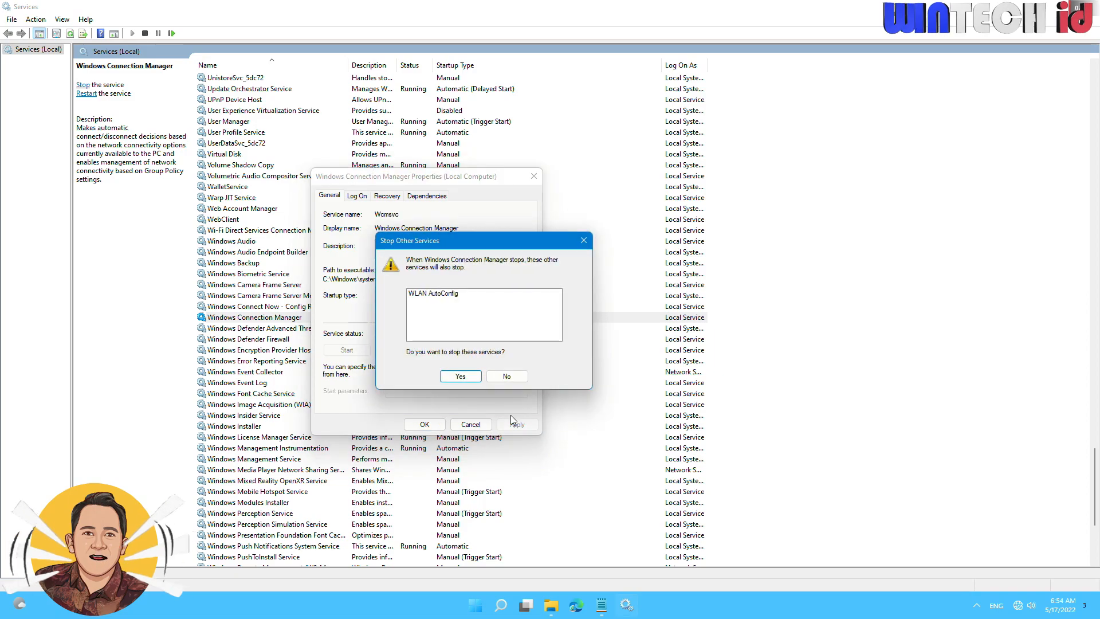
pyautogui.click(458, 381)
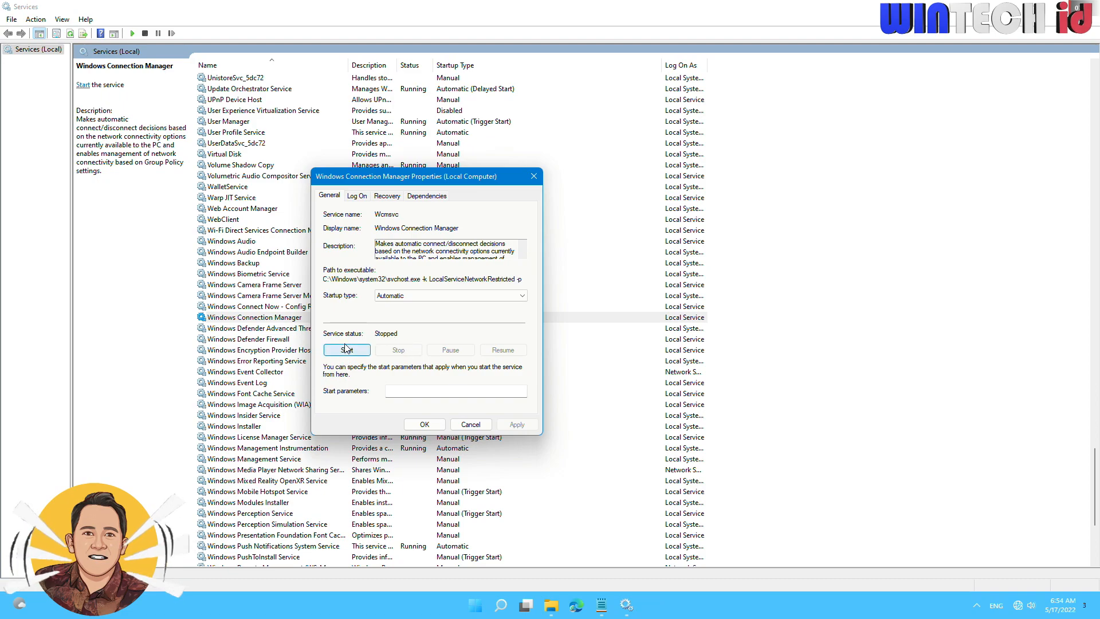
# Set the Windows Connection Manager startup type to Automatic, start the service again and confirm its properties.
pyautogui.click(410, 302)
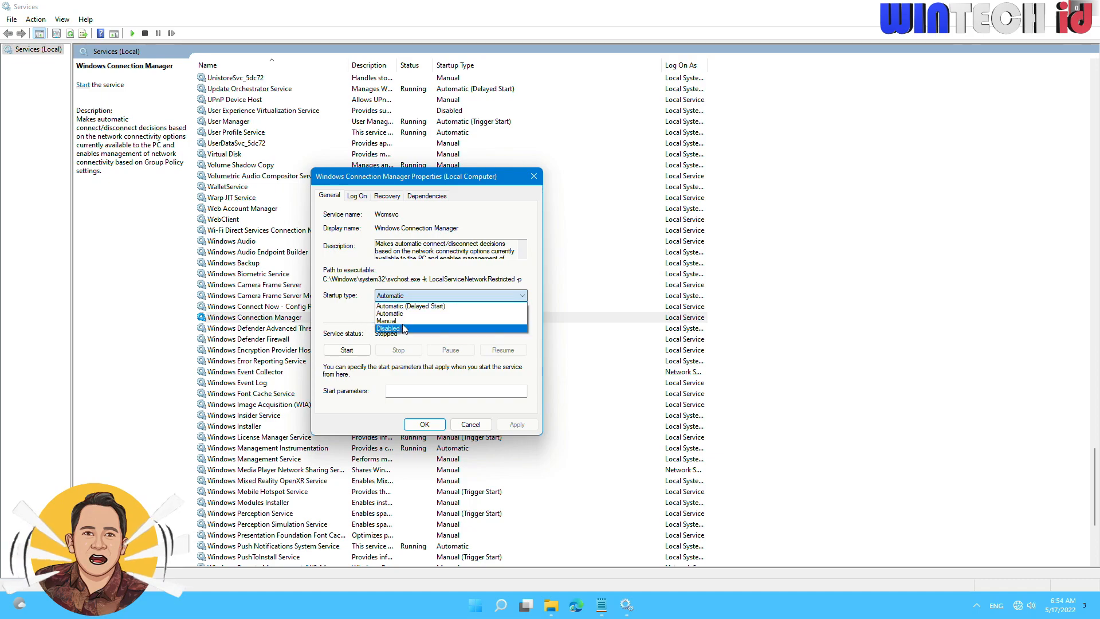
pyautogui.click(421, 314)
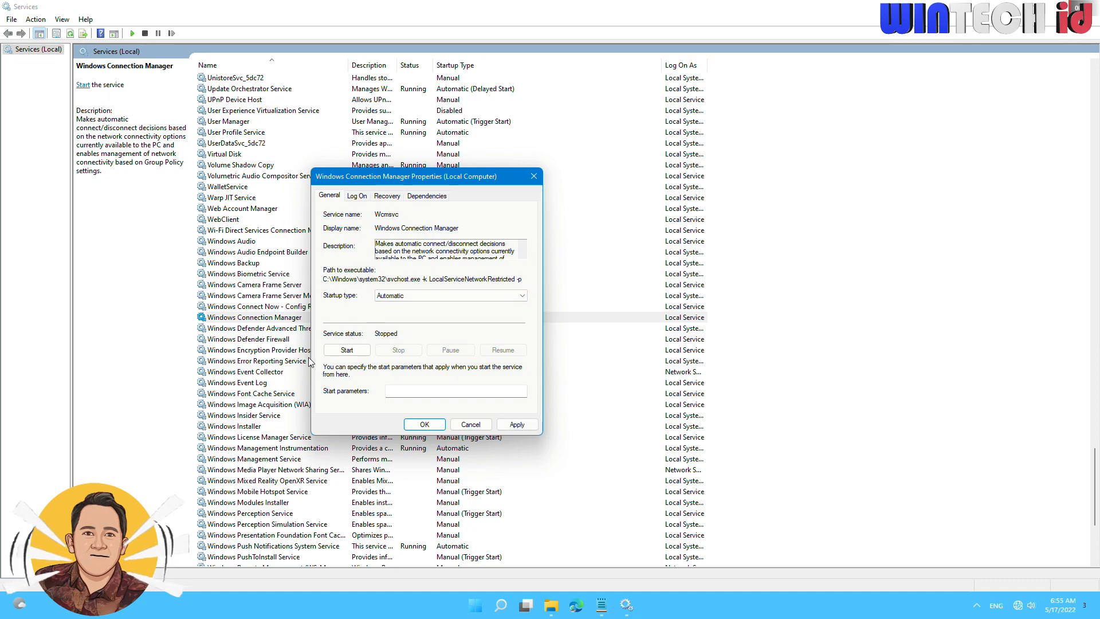
pyautogui.click(348, 350)
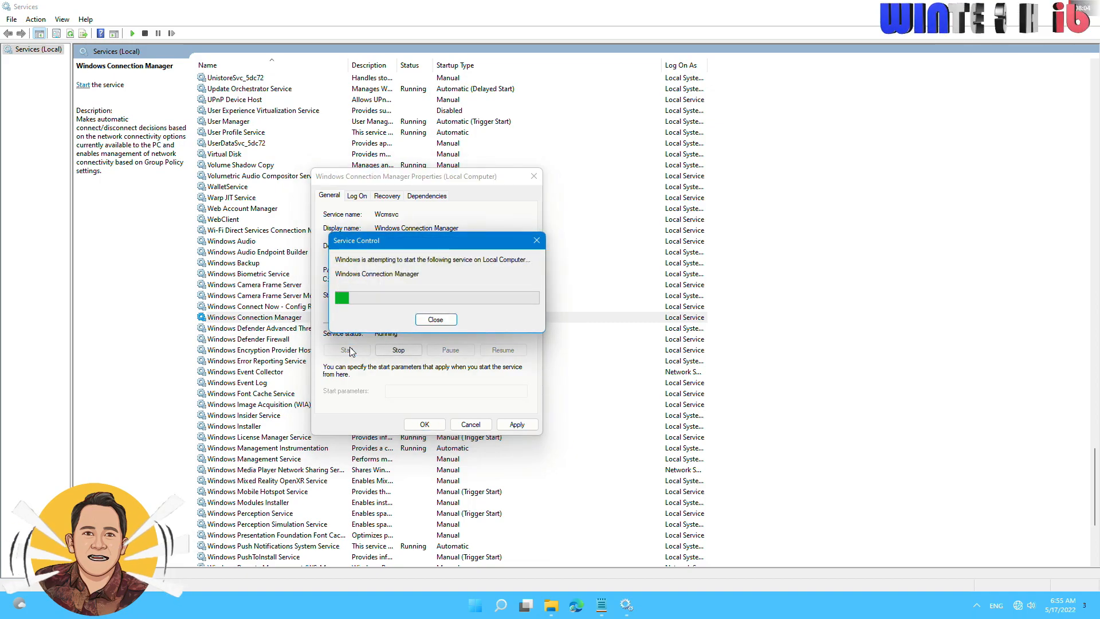
pyautogui.click(401, 350)
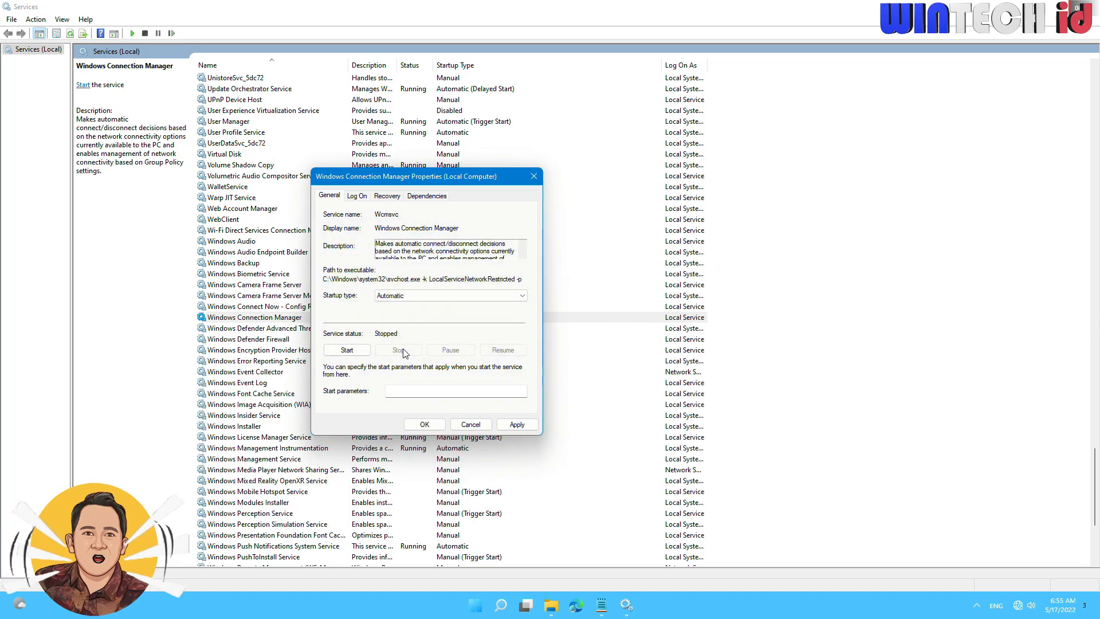
pyautogui.click(348, 350)
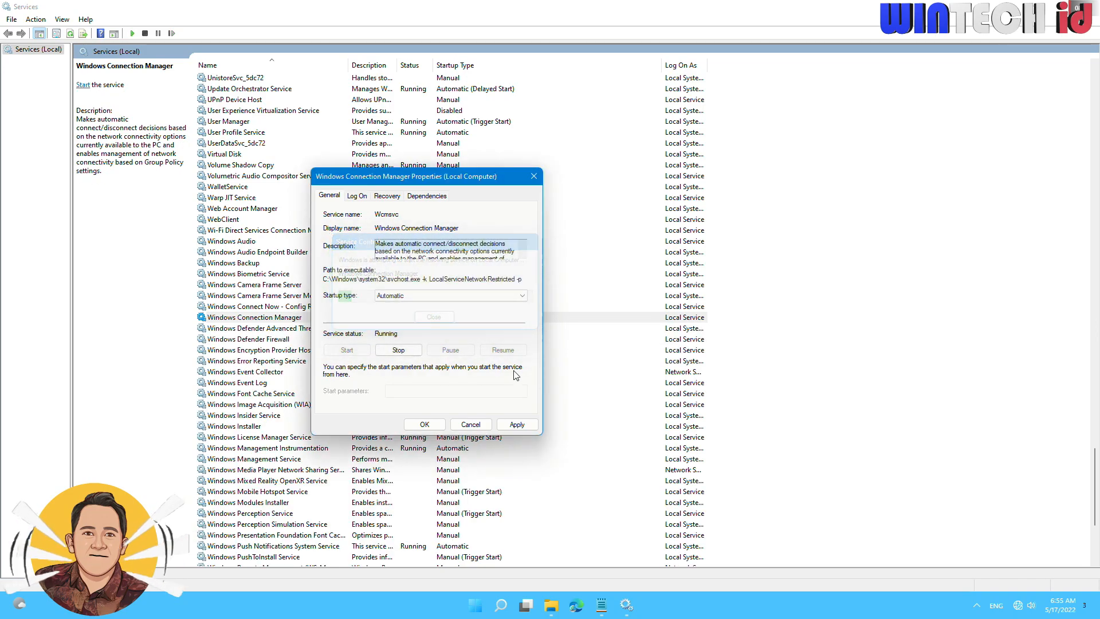
pyautogui.click(519, 426)
pyautogui.click(425, 425)
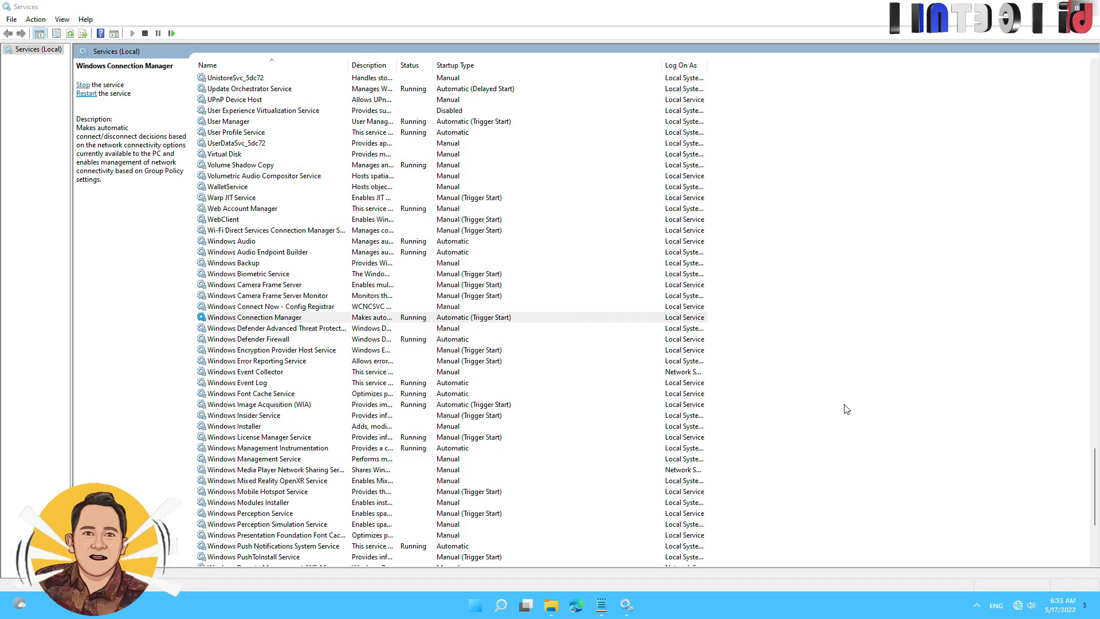
# Highlight fix 6 on the WWAN AutoConfig service in the notes, and open that service's properties in Services.
pyautogui.click(602, 606)
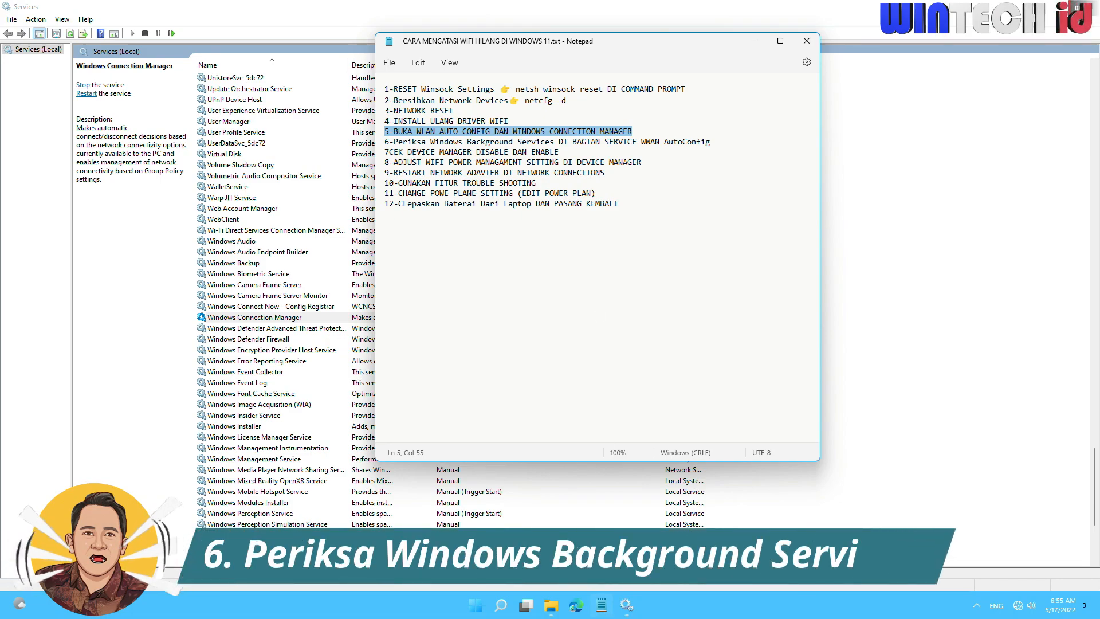
pyautogui.moveTo(394, 142); pyautogui.dragTo(651, 143)
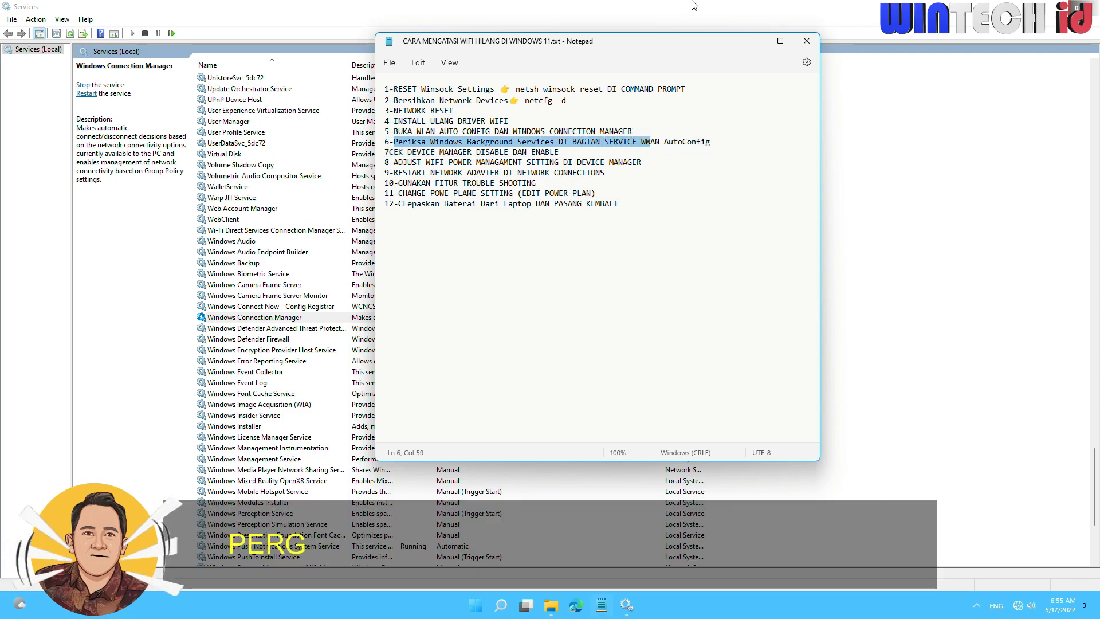
pyautogui.click(693, 6)
pyautogui.scroll(-5, 747, 332)
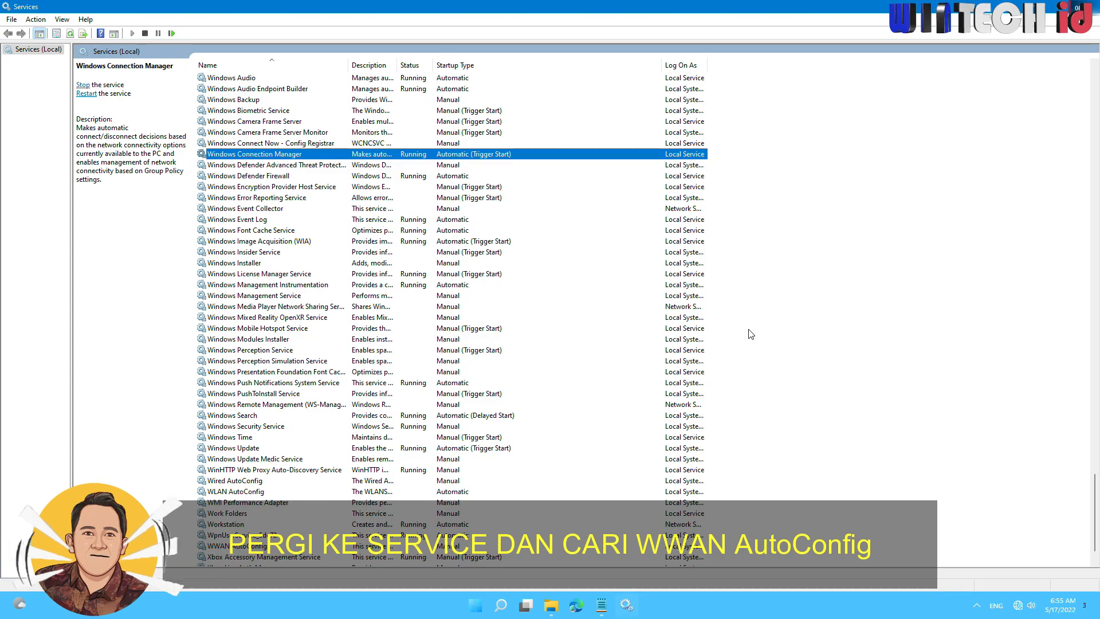
pyautogui.scroll(-1, 751, 334)
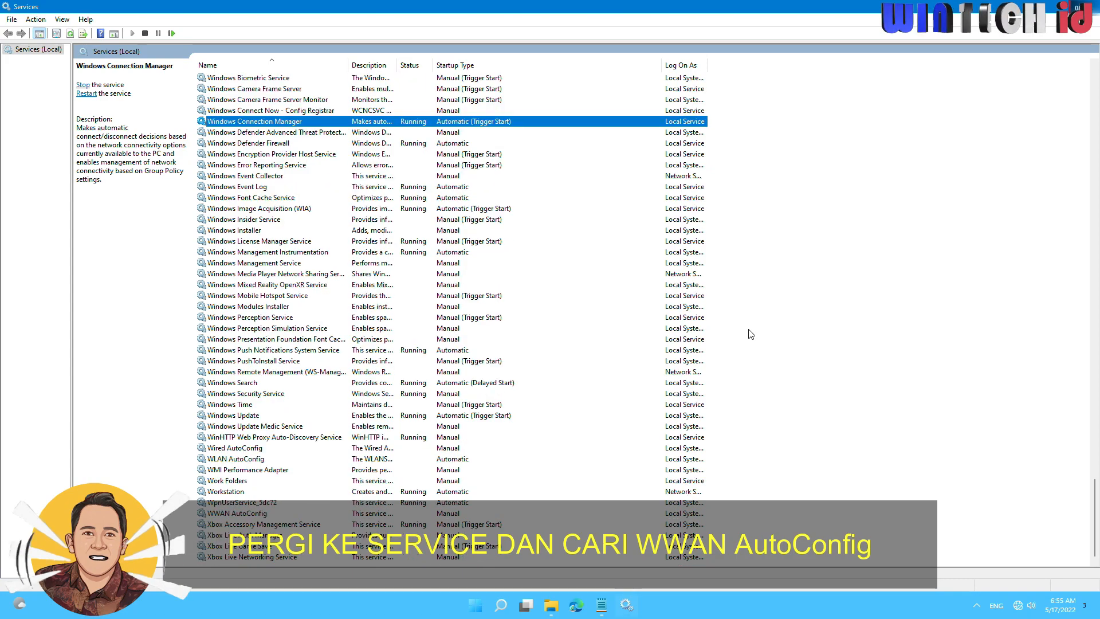
pyautogui.click(258, 513)
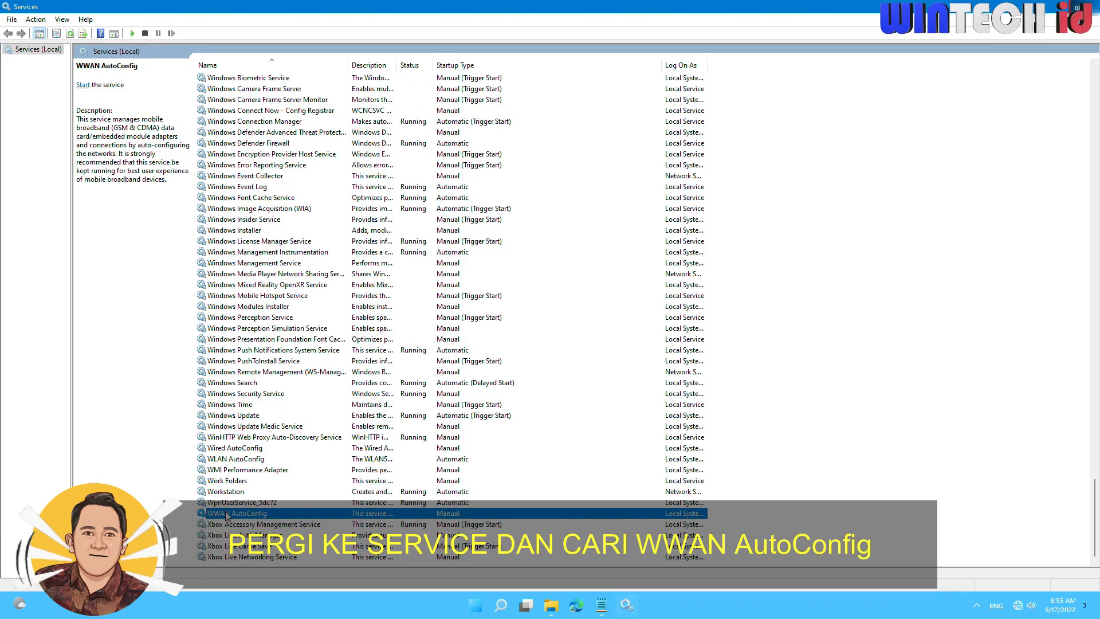
pyautogui.doubleClick(261, 514)
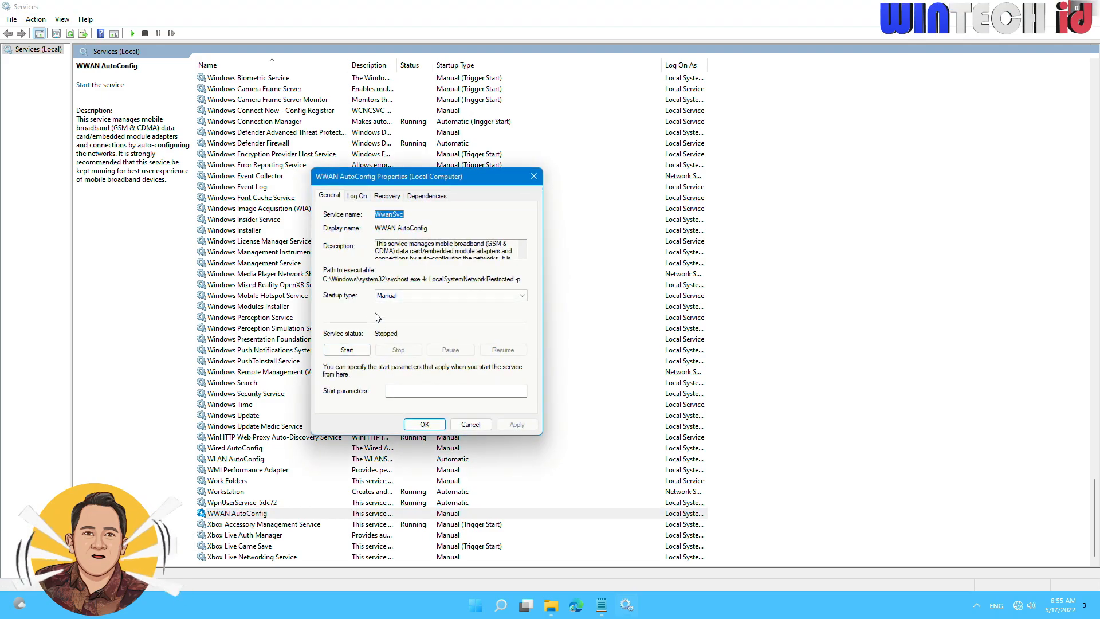
# Set the WWAN AutoConfig startup type to Automatic, start the service and confirm its properties.
pyautogui.click(389, 298)
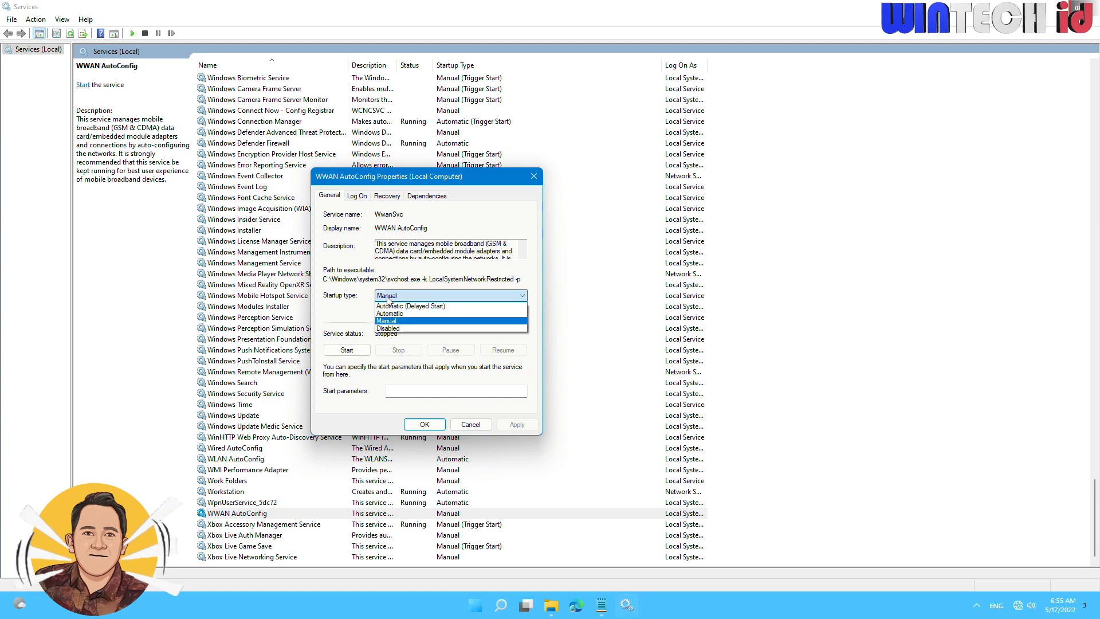
pyautogui.click(414, 314)
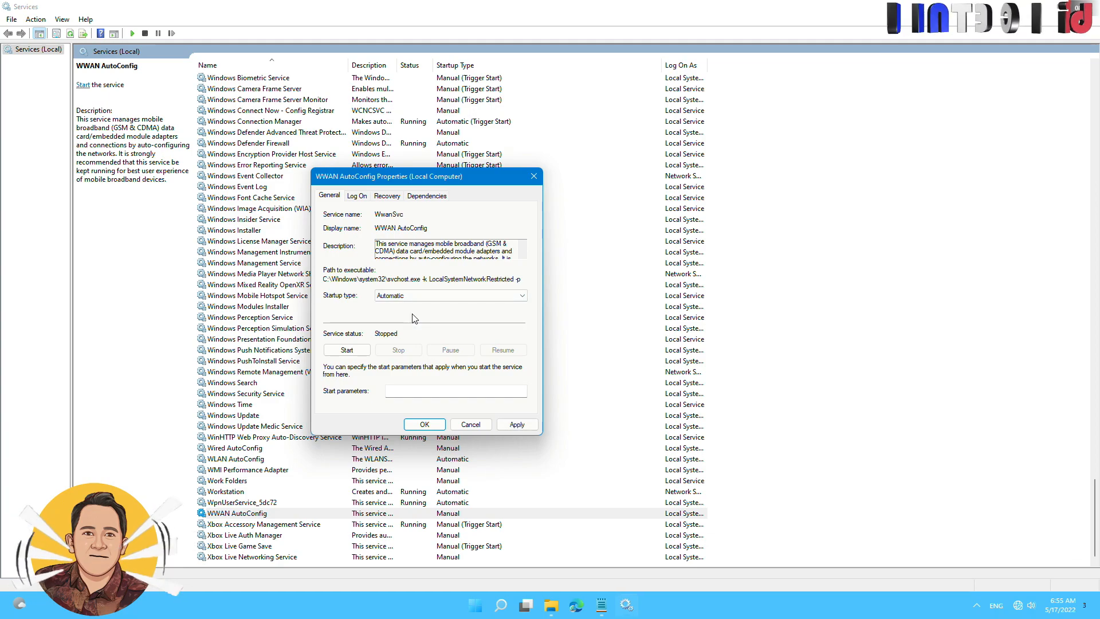
pyautogui.click(518, 424)
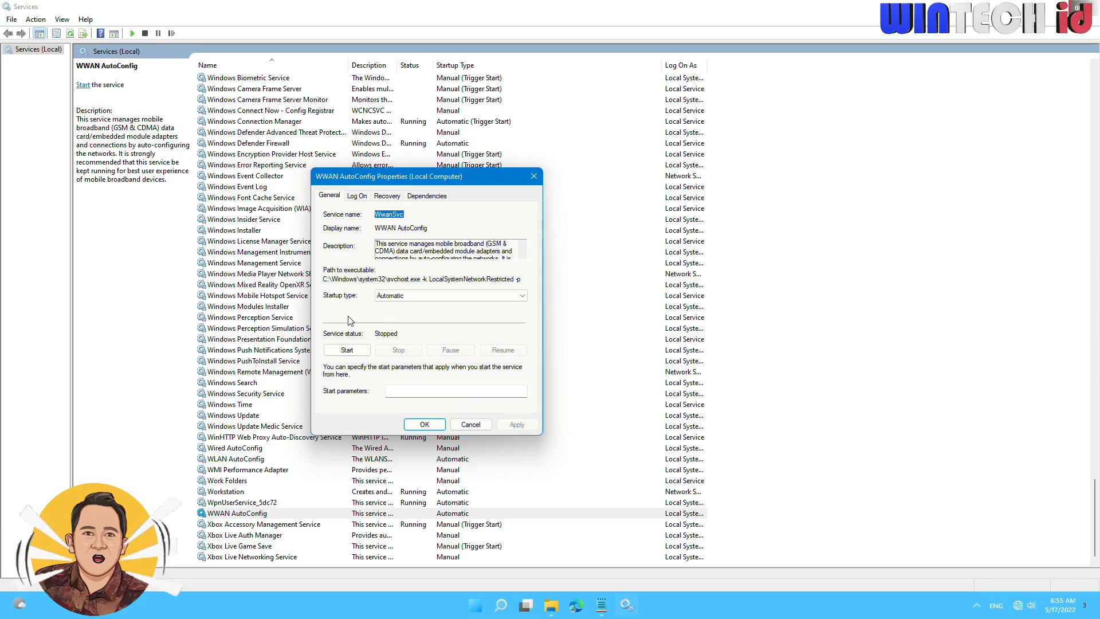
pyautogui.click(346, 351)
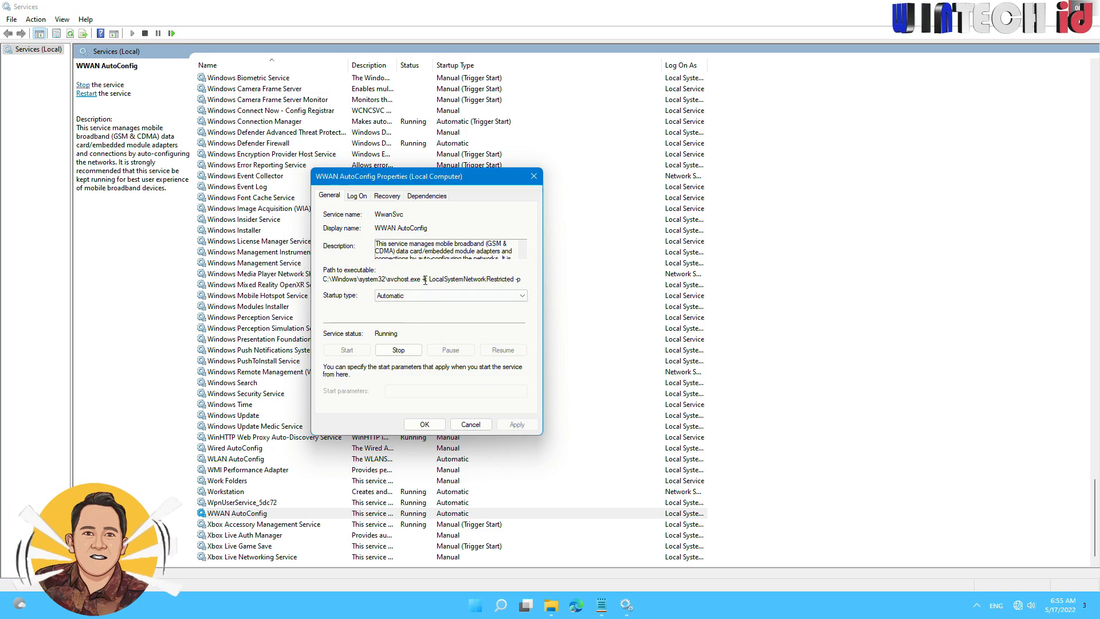
pyautogui.click(427, 424)
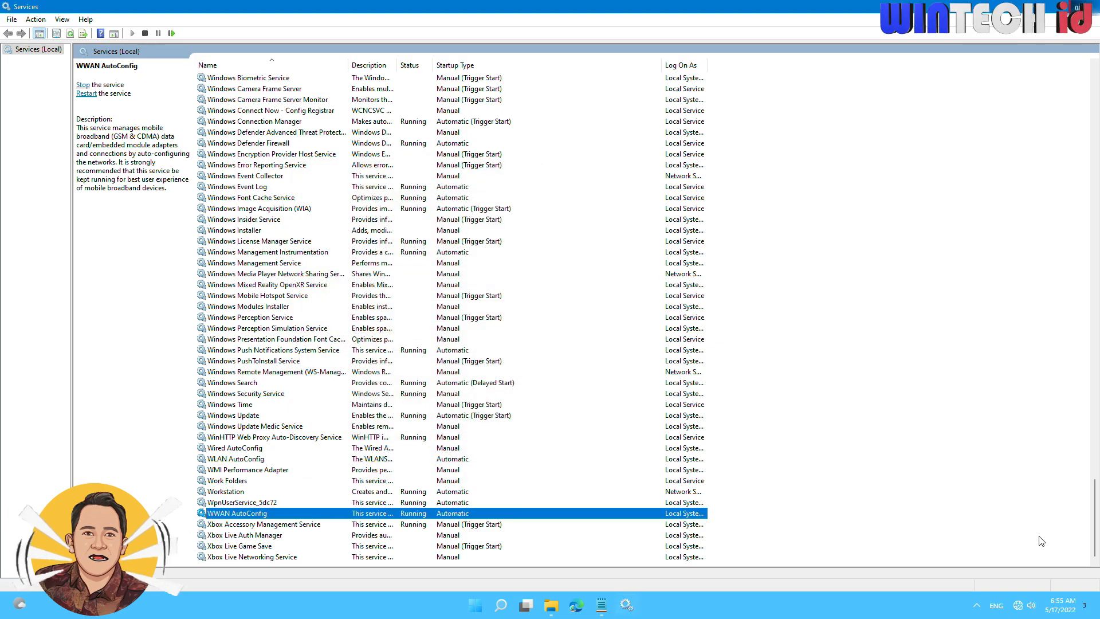
# Check the network status and close the Services window.
pyautogui.click(1017, 605)
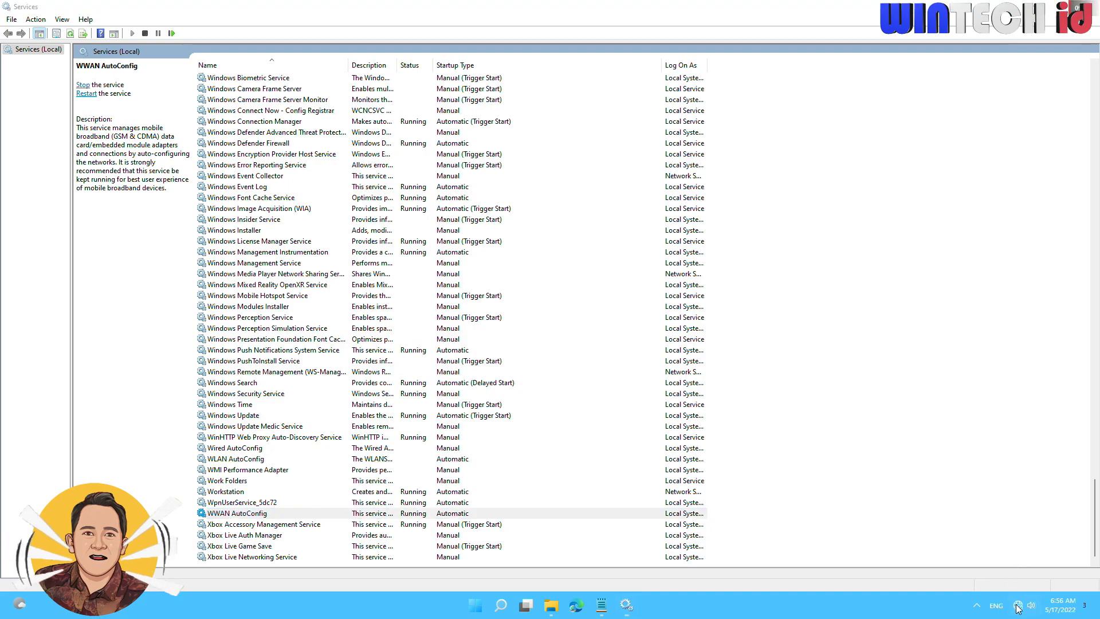
pyautogui.click(934, 618)
pyautogui.click(1094, 9)
# Mark fix 7 on disabling and enabling the adapter in Device Manager in the notes.
pyautogui.click(545, 324)
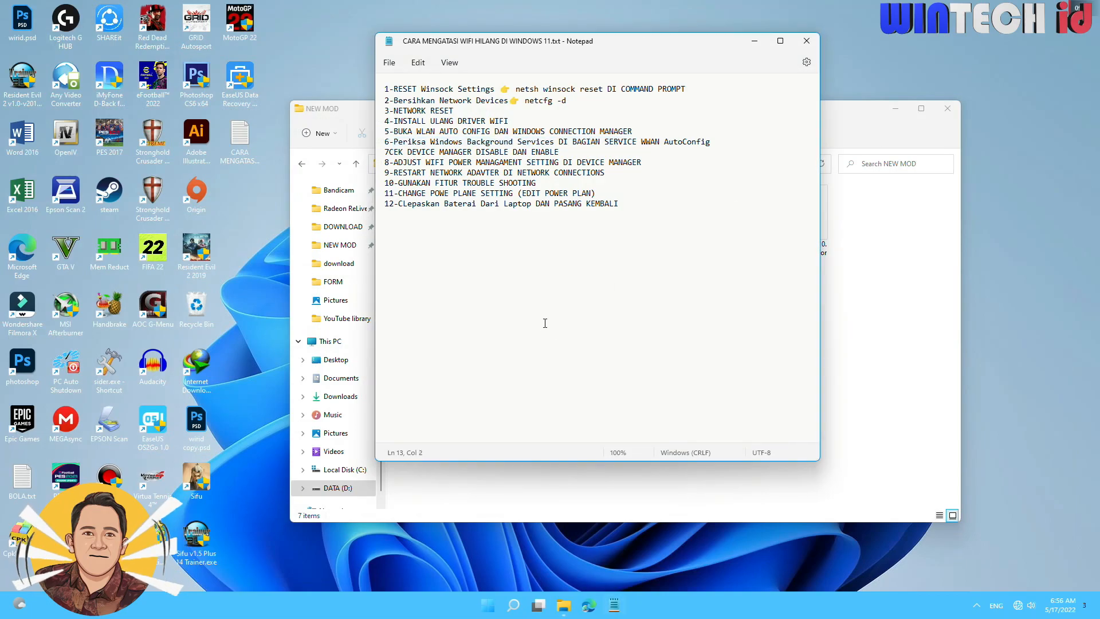
pyautogui.moveTo(385, 142); pyautogui.dragTo(425, 144)
pyautogui.moveTo(561, 152)
pyautogui.mouseDown()
pyautogui.moveTo(374, 156)
pyautogui.moveTo(555, 153)
pyautogui.mouseUp()
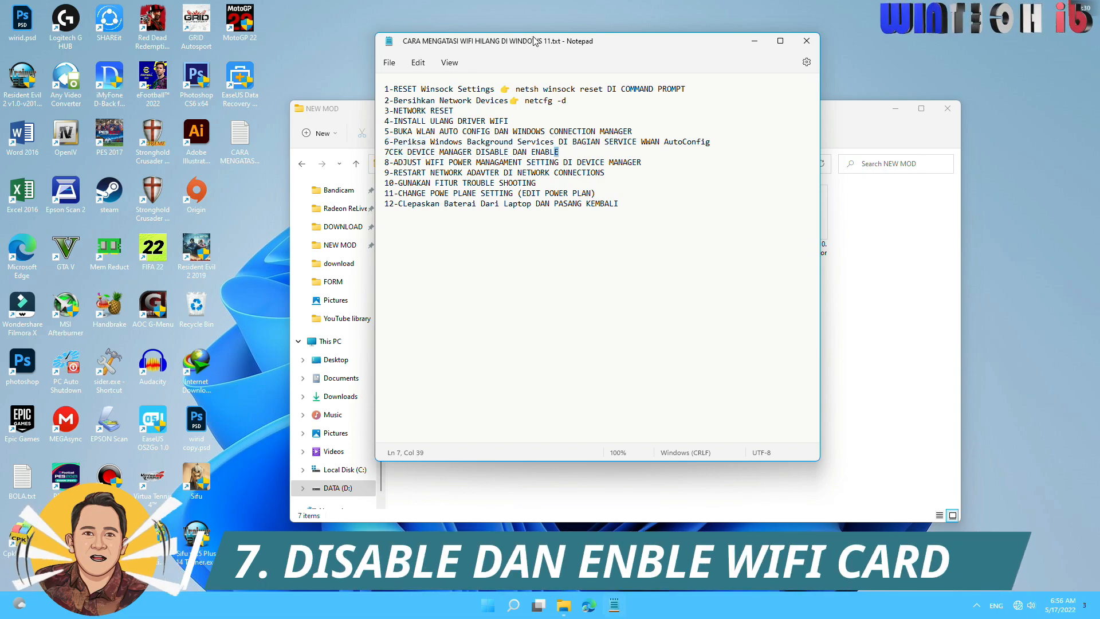
# Move the notes window aside and close the NEW MOD folder window.
pyautogui.moveTo(550, 41); pyautogui.dragTo(693, 35)
pyautogui.click(471, 114)
pyautogui.moveTo(471, 113); pyautogui.dragTo(191, 114)
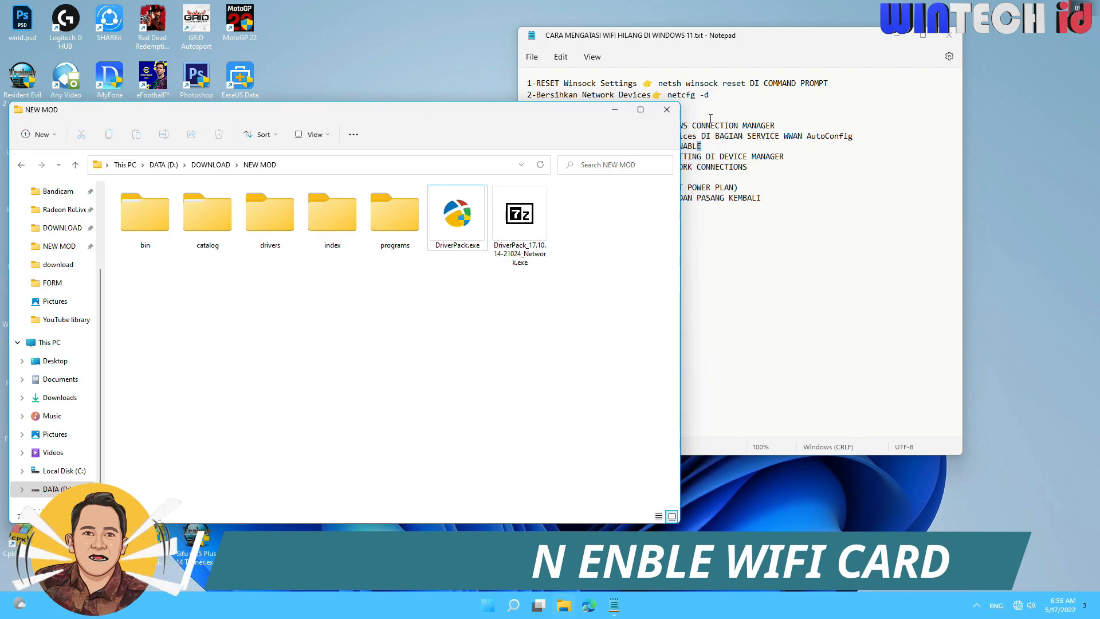
pyautogui.click(668, 110)
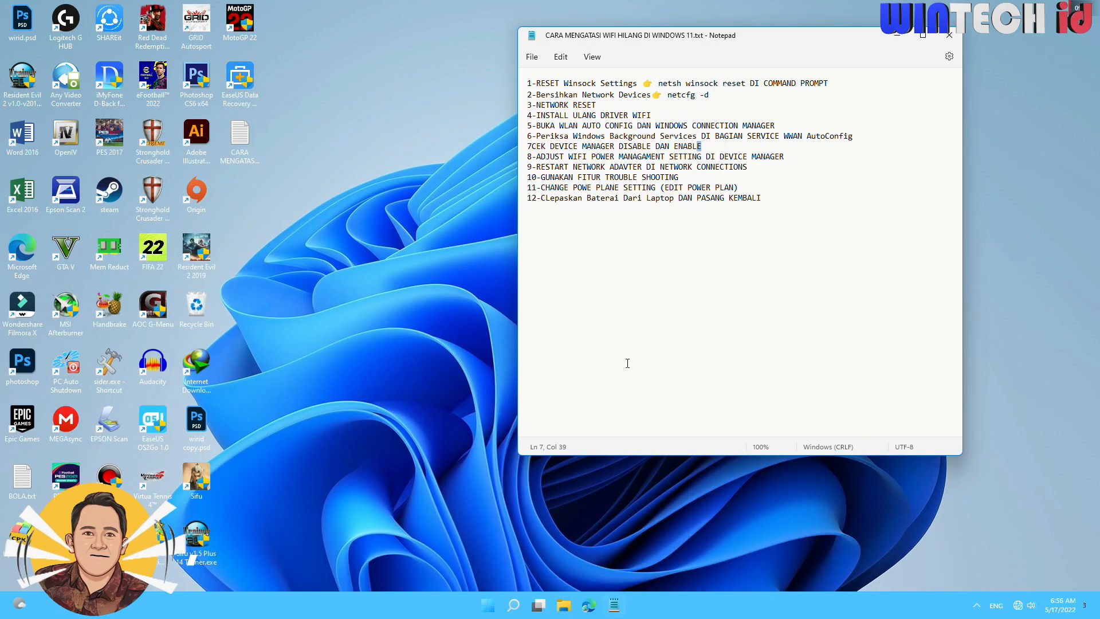
# Open Device Manager in a maximized window and expand the Network adapters category.
pyautogui.rightClick(491, 611)
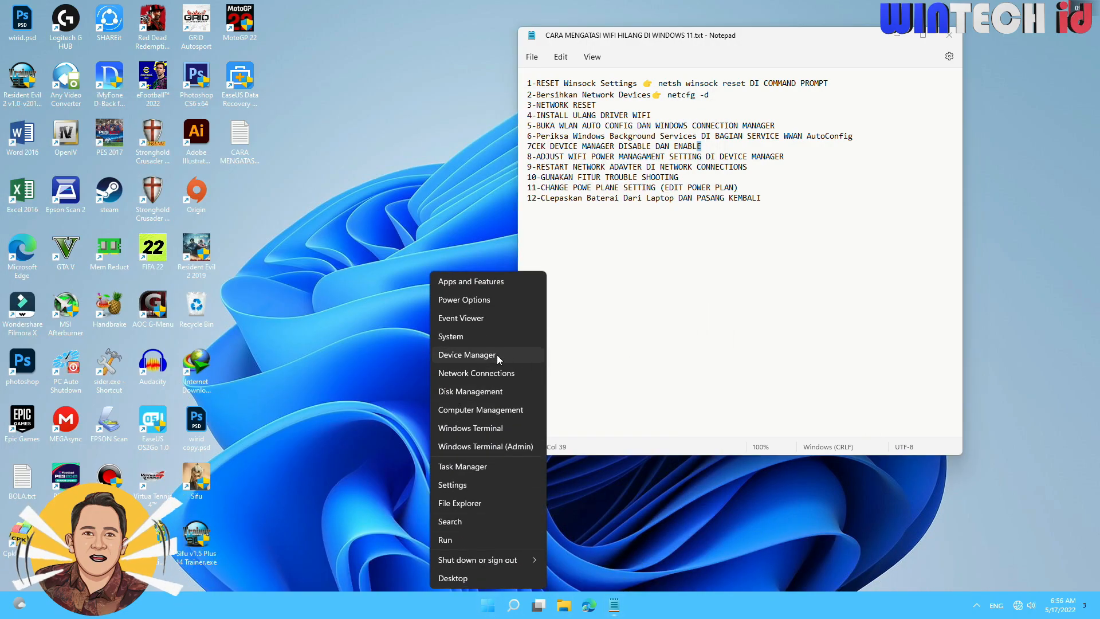
pyautogui.click(467, 355)
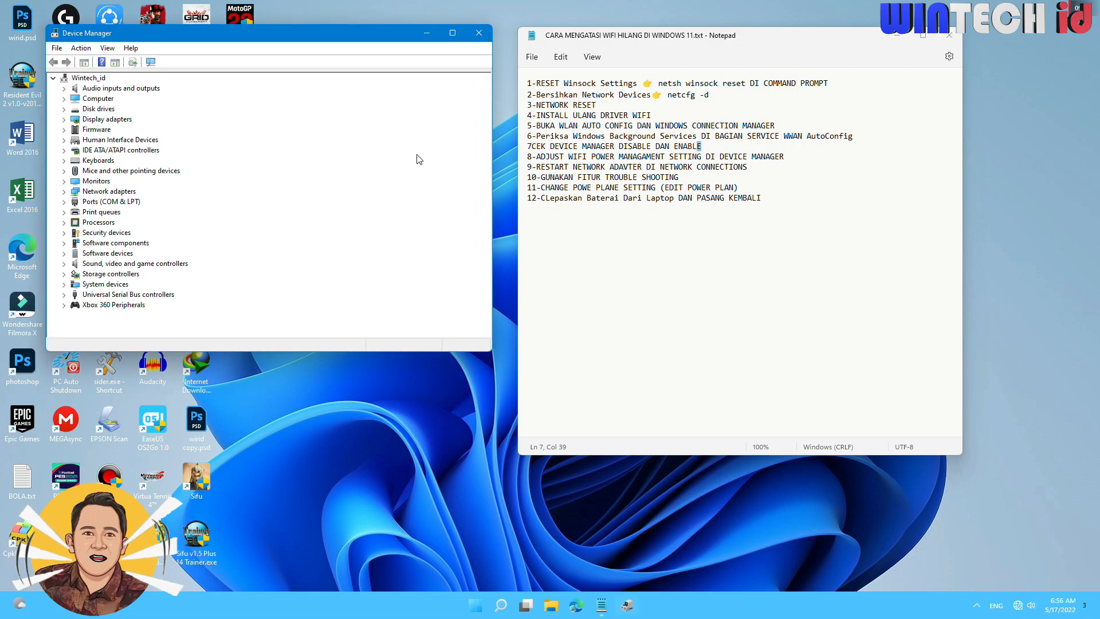
pyautogui.click(452, 34)
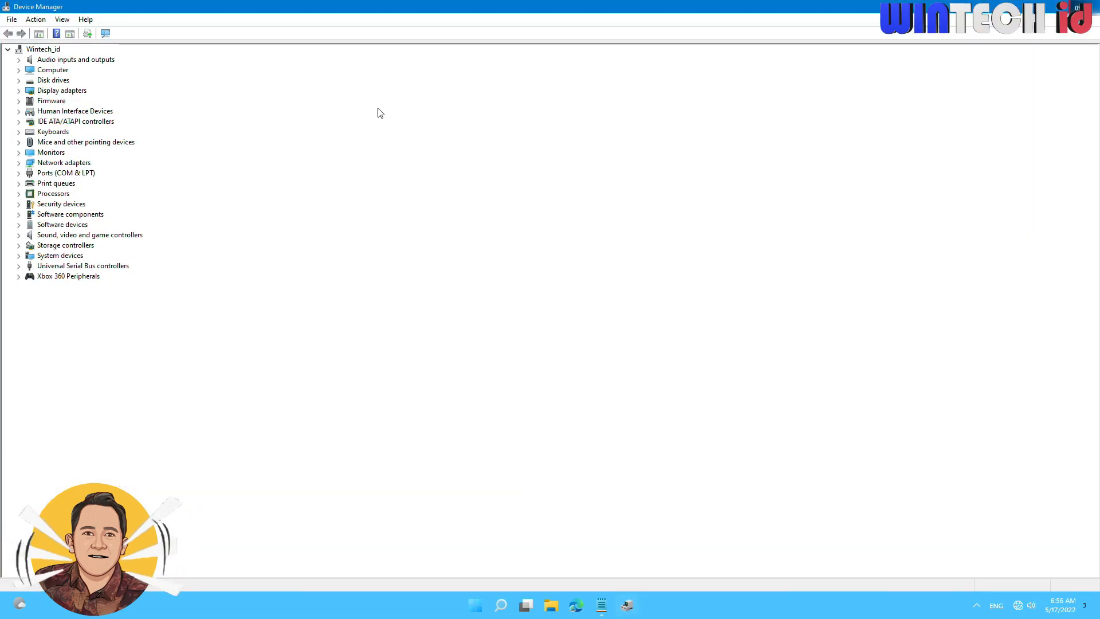
pyautogui.click(19, 164)
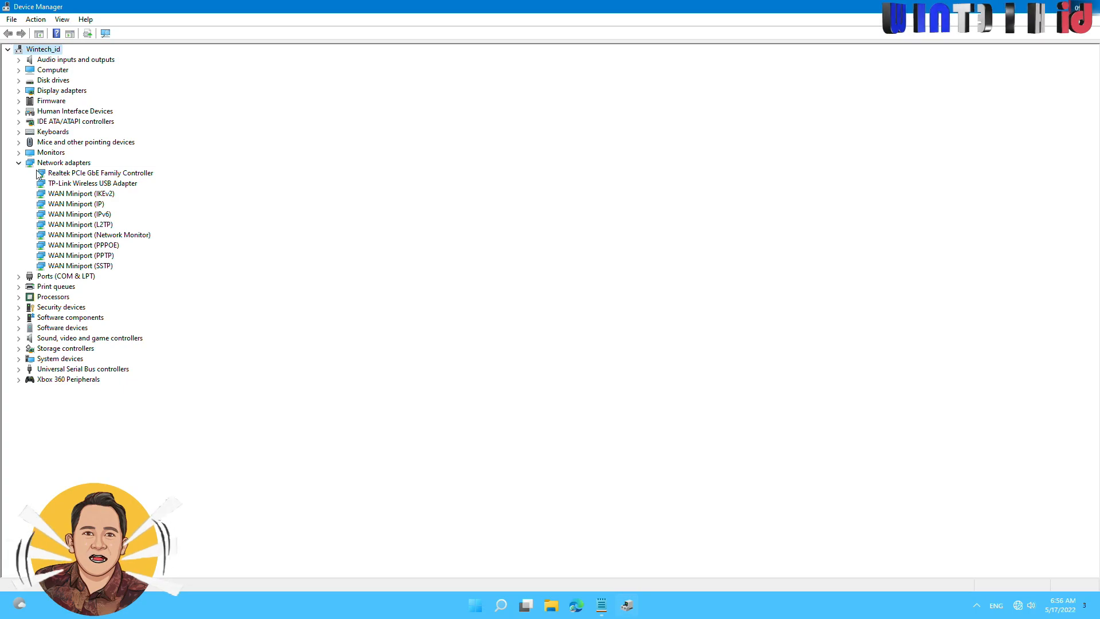
# Disable the TP-Link Wireless USB Adapter, confirm the prompt and enable the device again.
pyautogui.click(92, 184)
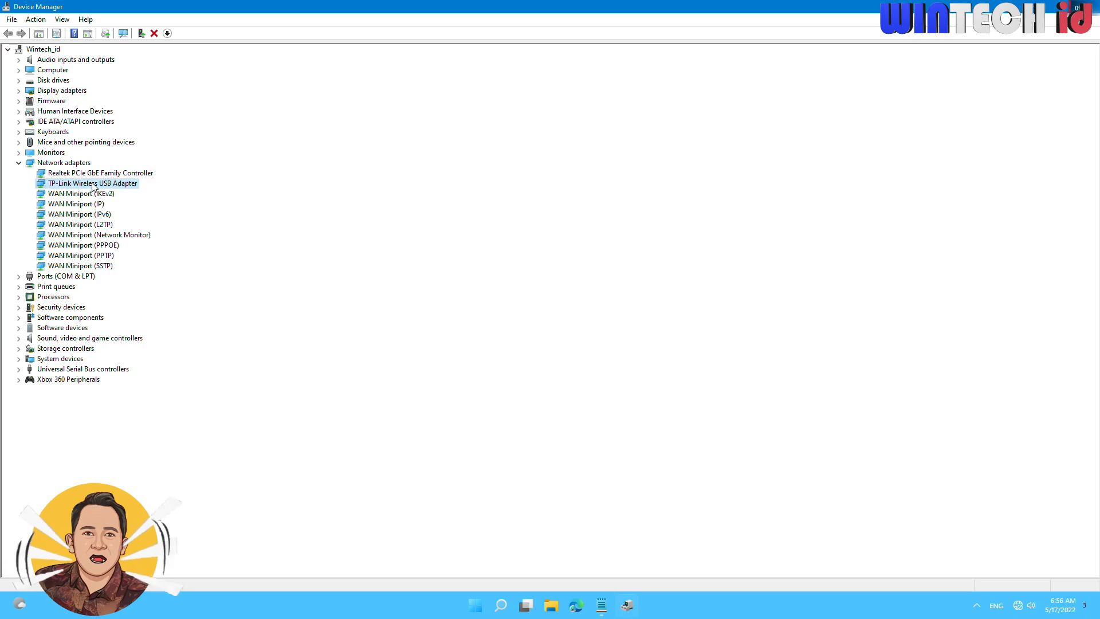
pyautogui.rightClick(93, 186)
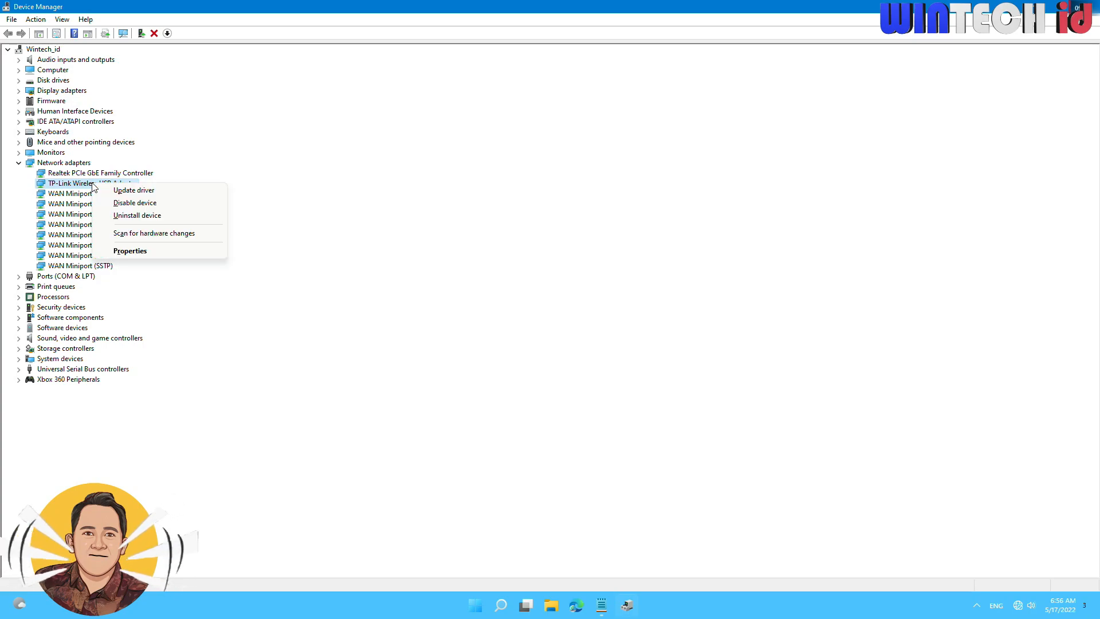
pyautogui.click(204, 203)
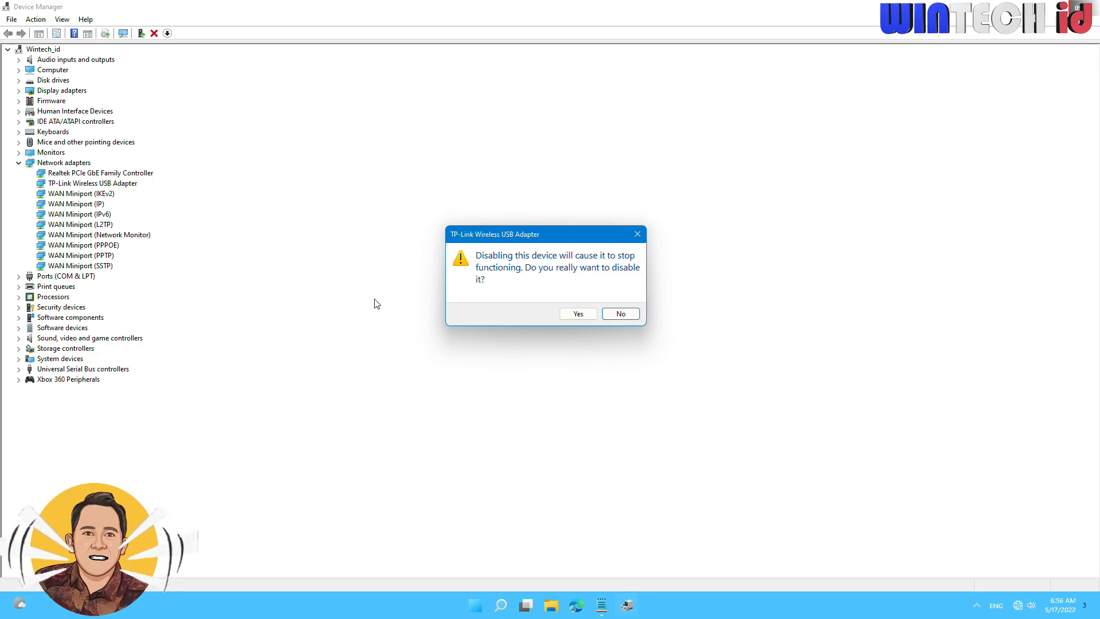
pyautogui.click(566, 314)
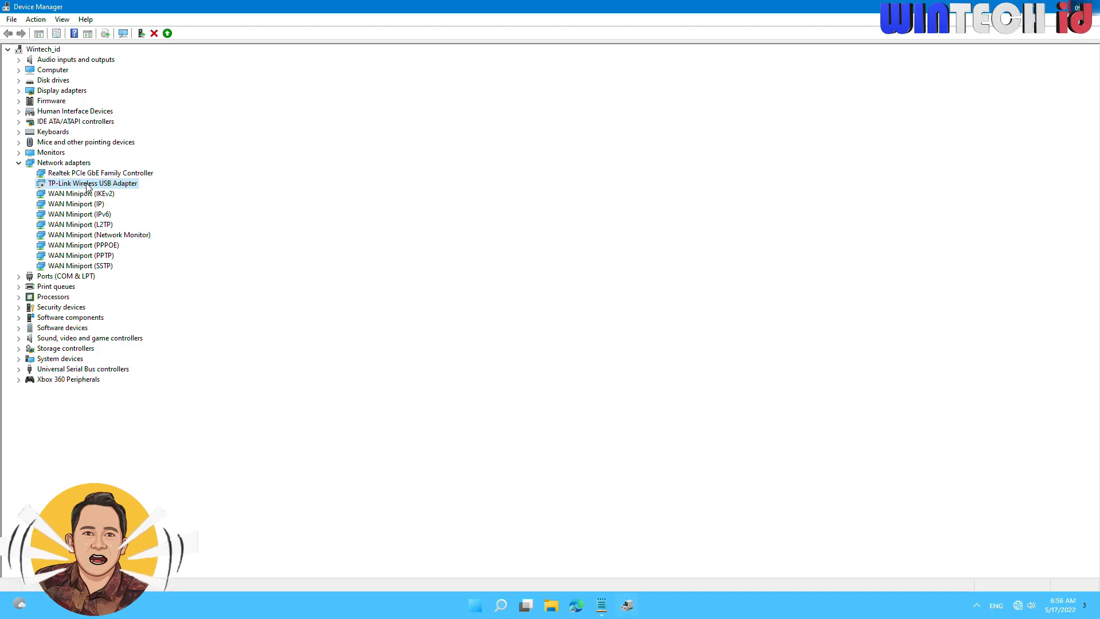
pyautogui.rightClick(86, 185)
pyautogui.click(175, 204)
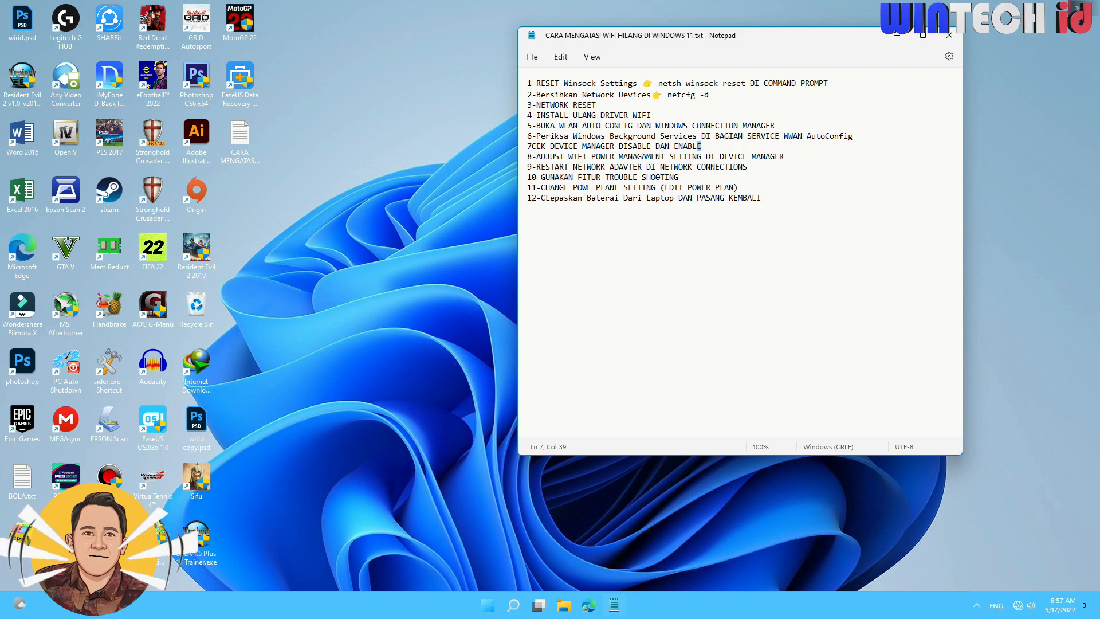
# Mark fix 8 on Wi-Fi power management in the notes, and reopen Device Manager with the Network adapters category expanded.
pyautogui.moveTo(787, 156); pyautogui.dragTo(623, 159)
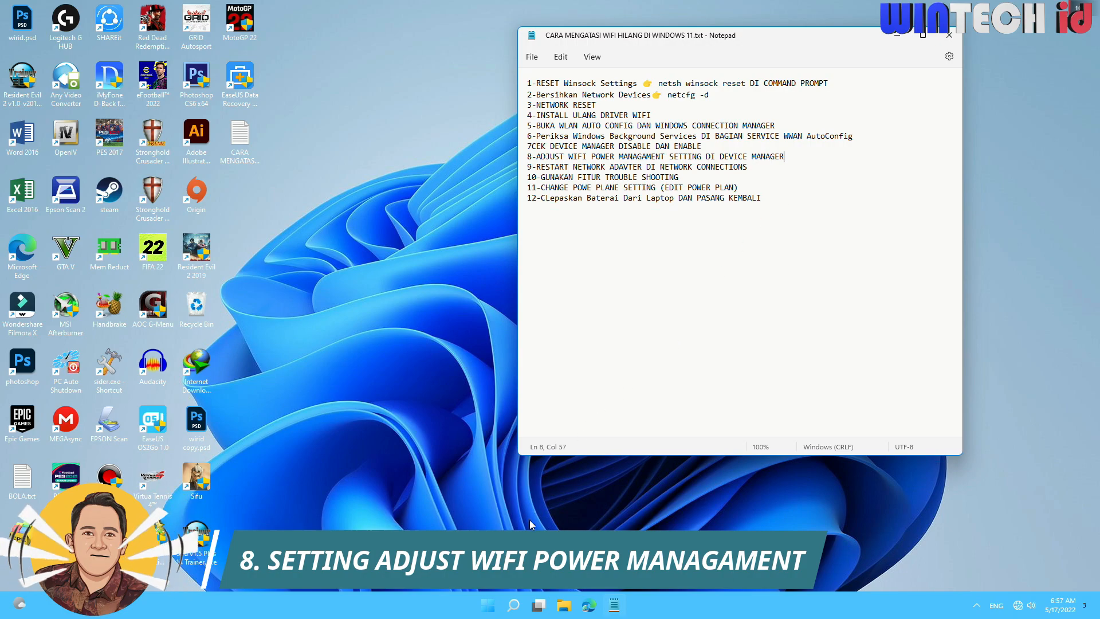
pyautogui.rightClick(491, 608)
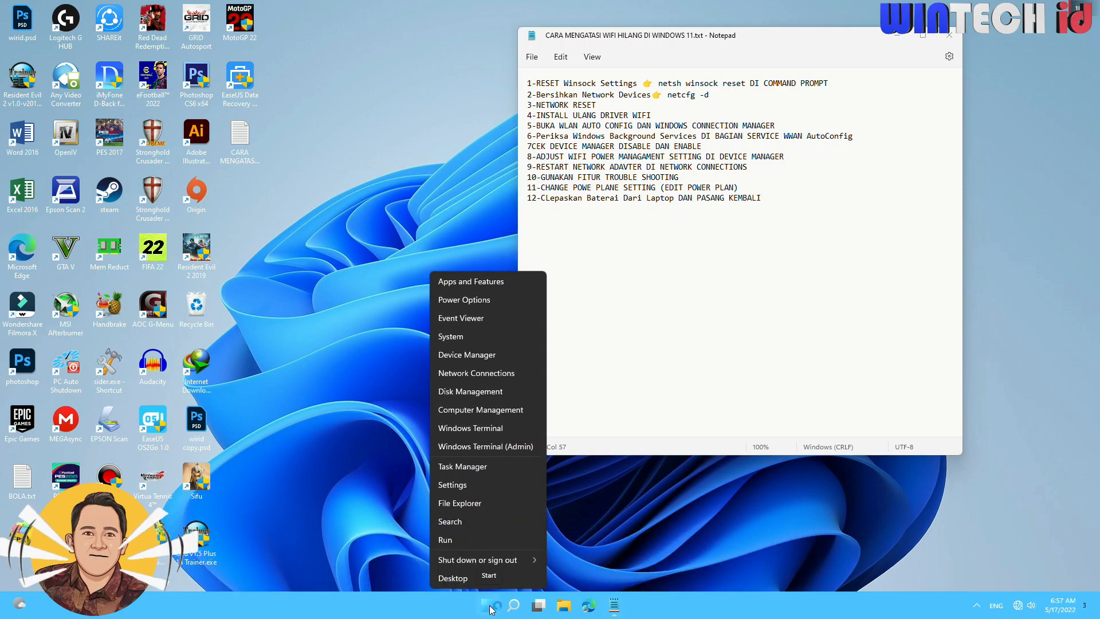
pyautogui.click(489, 355)
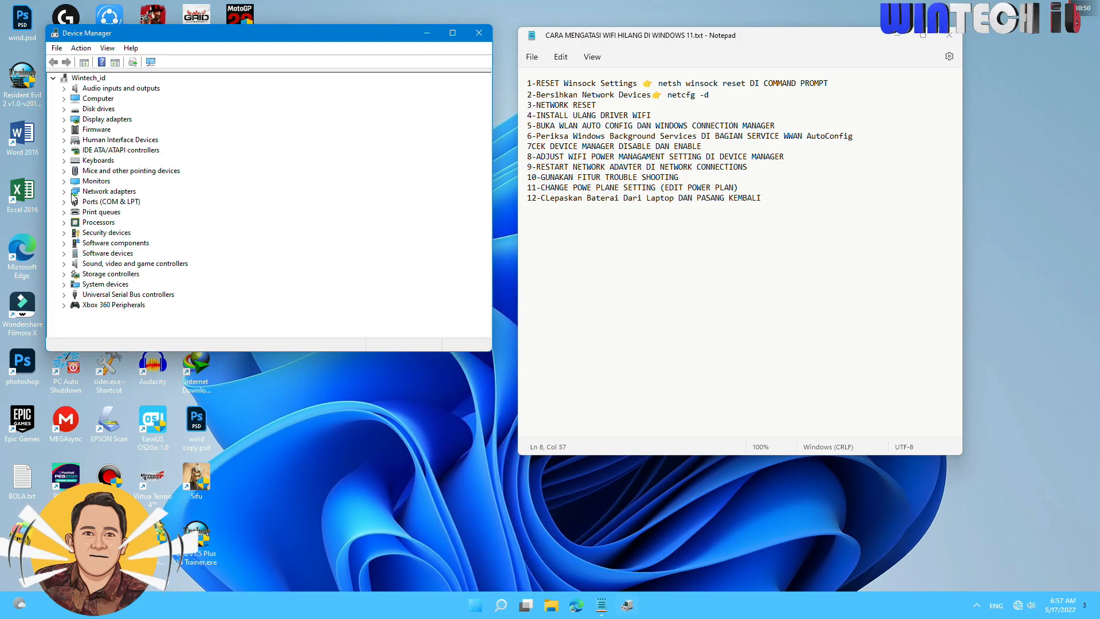
pyautogui.click(64, 191)
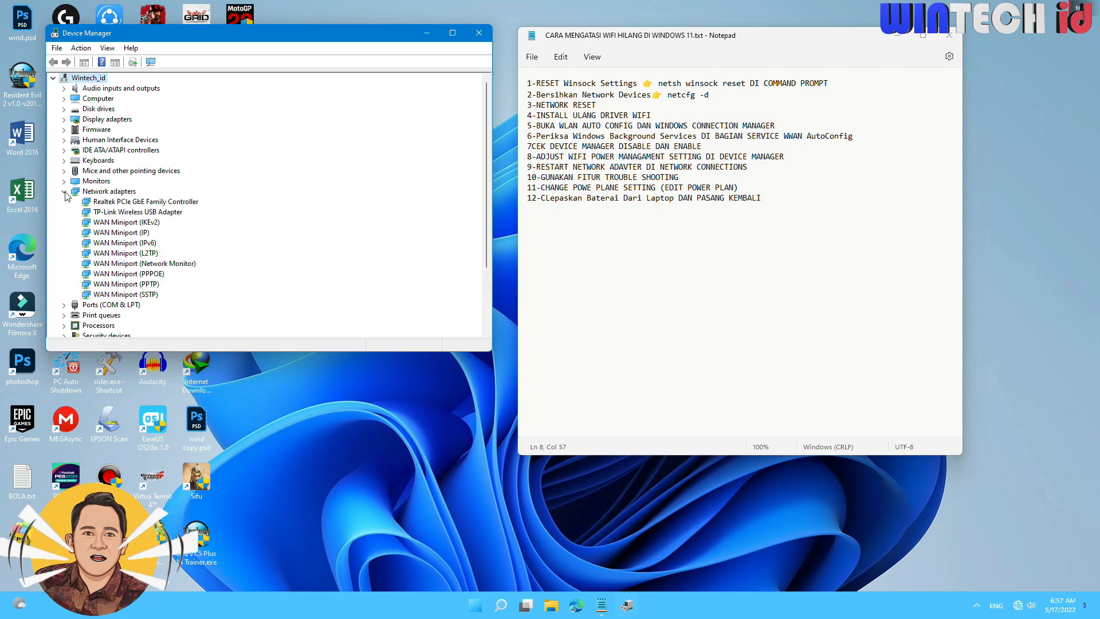
# Stop the computer from turning off the TP-Link Wireless USB Adapter to save power, and close Device Manager.
pyautogui.click(113, 212)
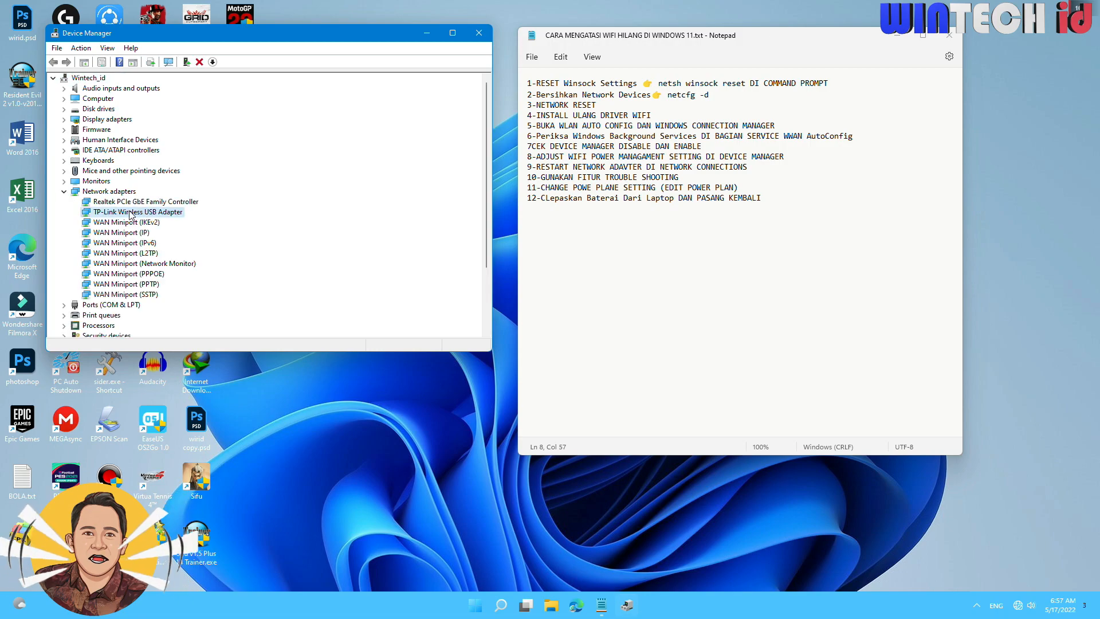
pyautogui.rightClick(147, 217)
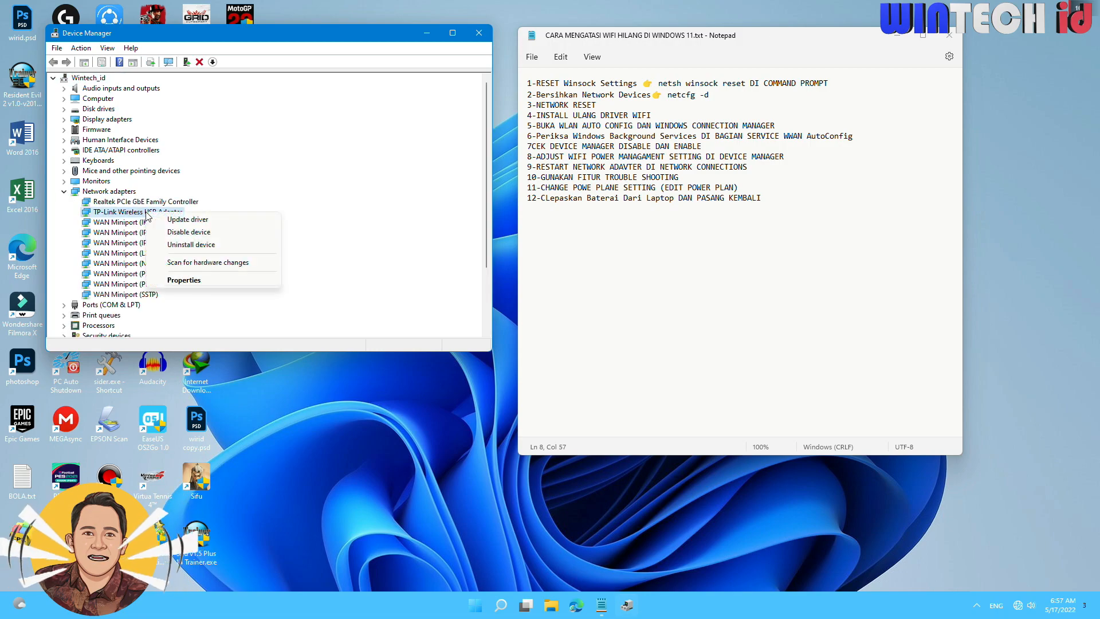
pyautogui.click(207, 282)
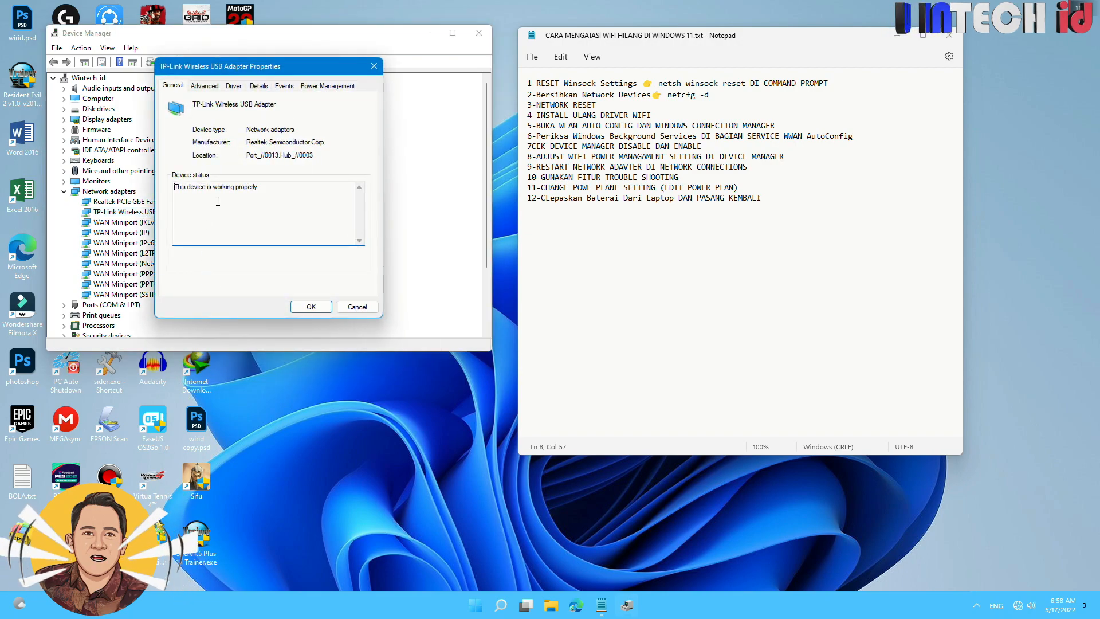
pyautogui.click(328, 85)
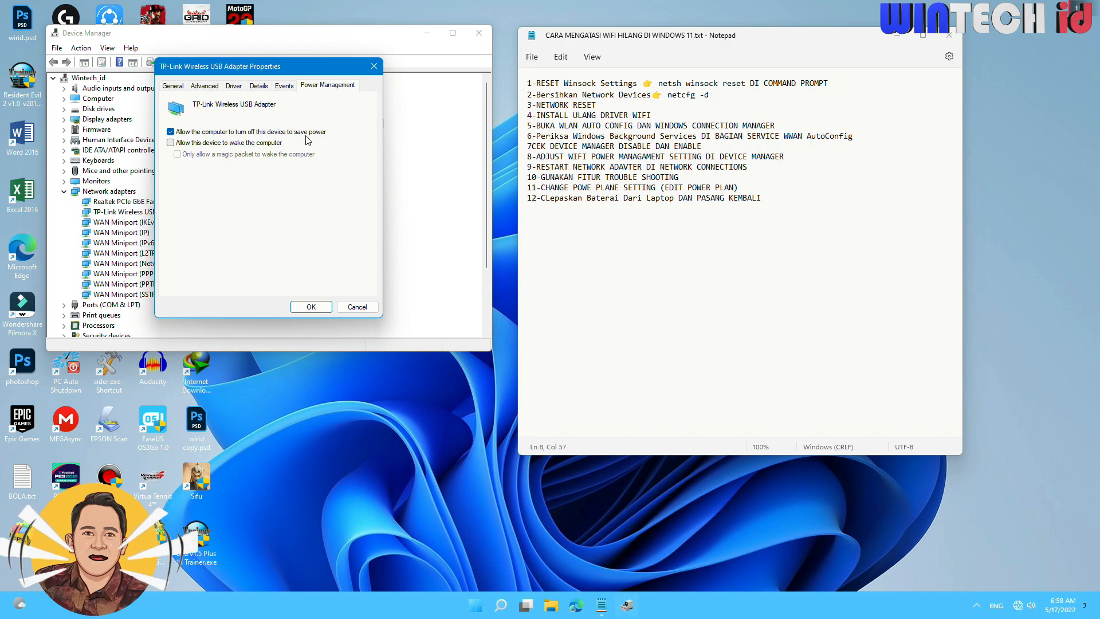
pyautogui.click(171, 133)
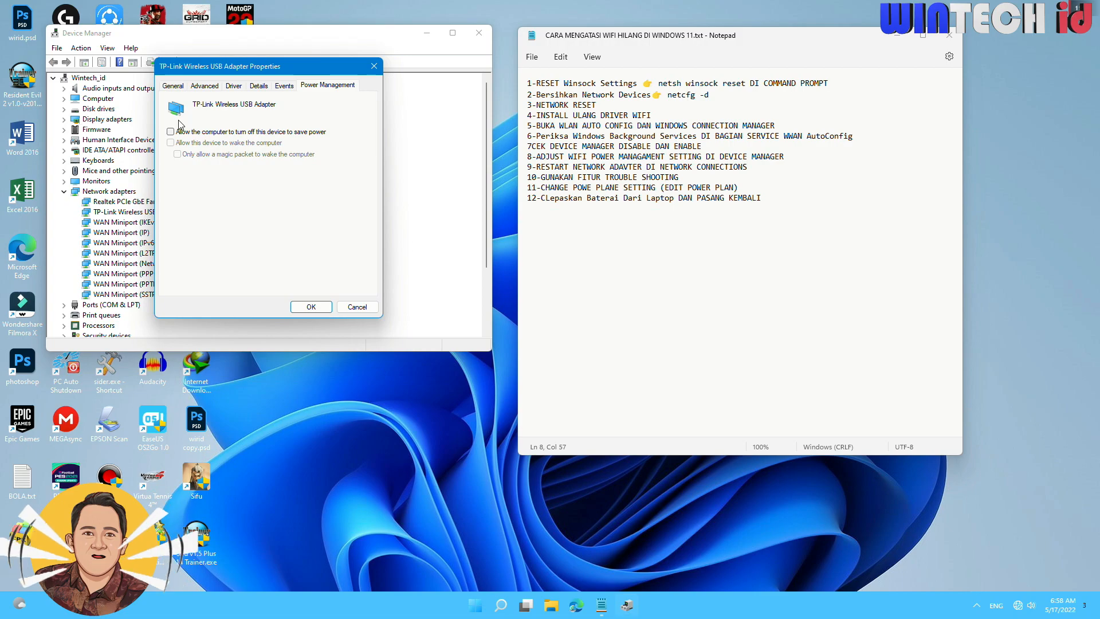
pyautogui.click(312, 308)
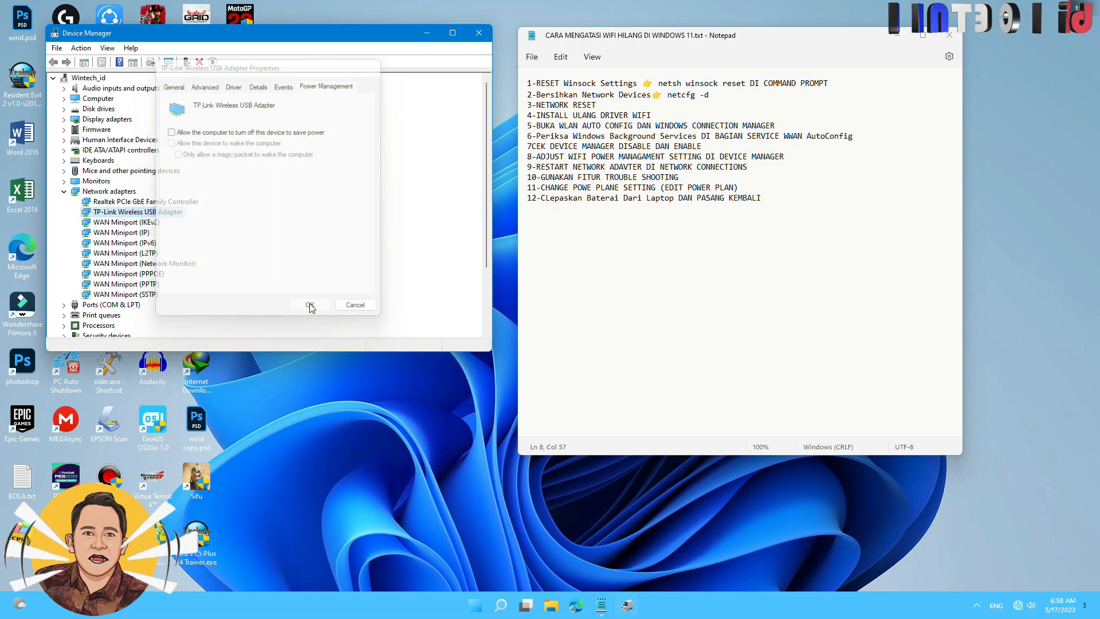
pyautogui.click(479, 34)
# Bring up the computer's power options, and check Wi-Fi availability in the quick settings.
pyautogui.click(487, 607)
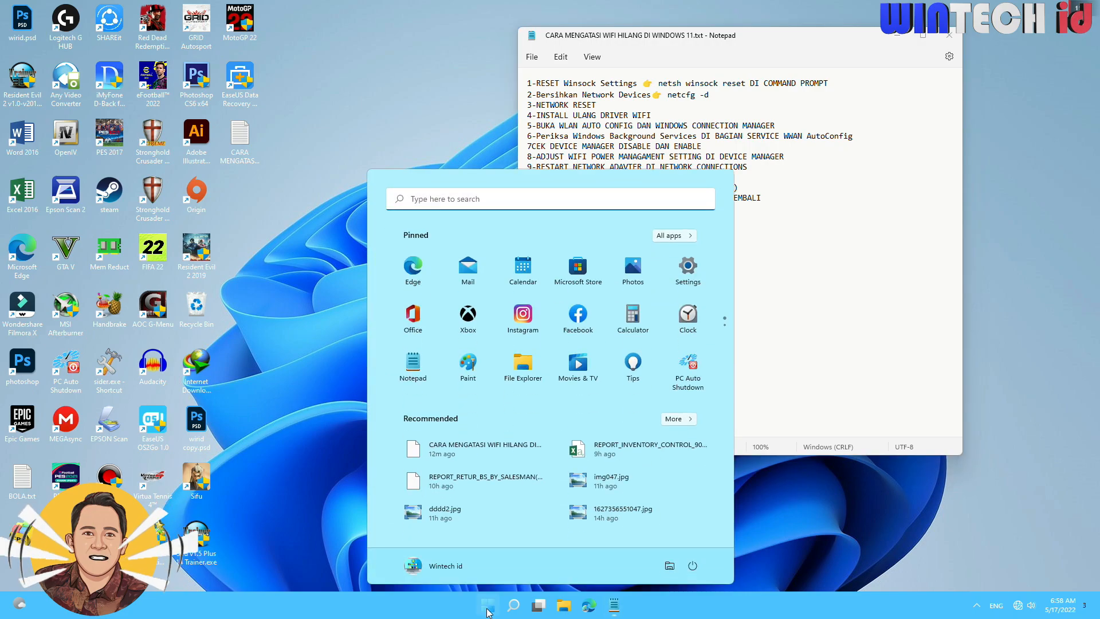
pyautogui.click(693, 566)
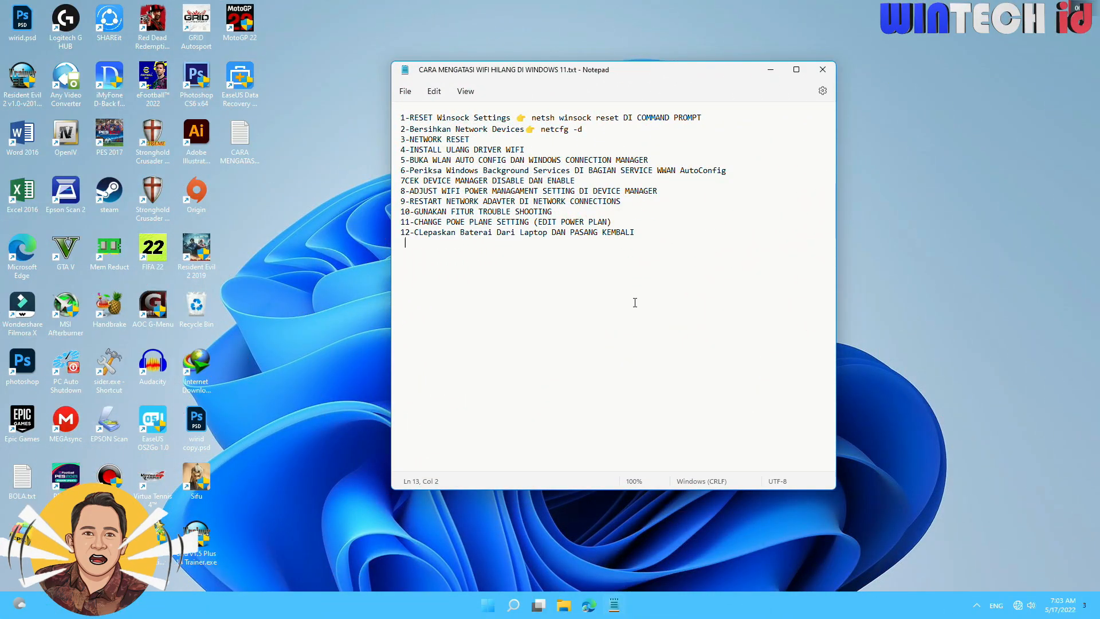
pyautogui.click(1024, 605)
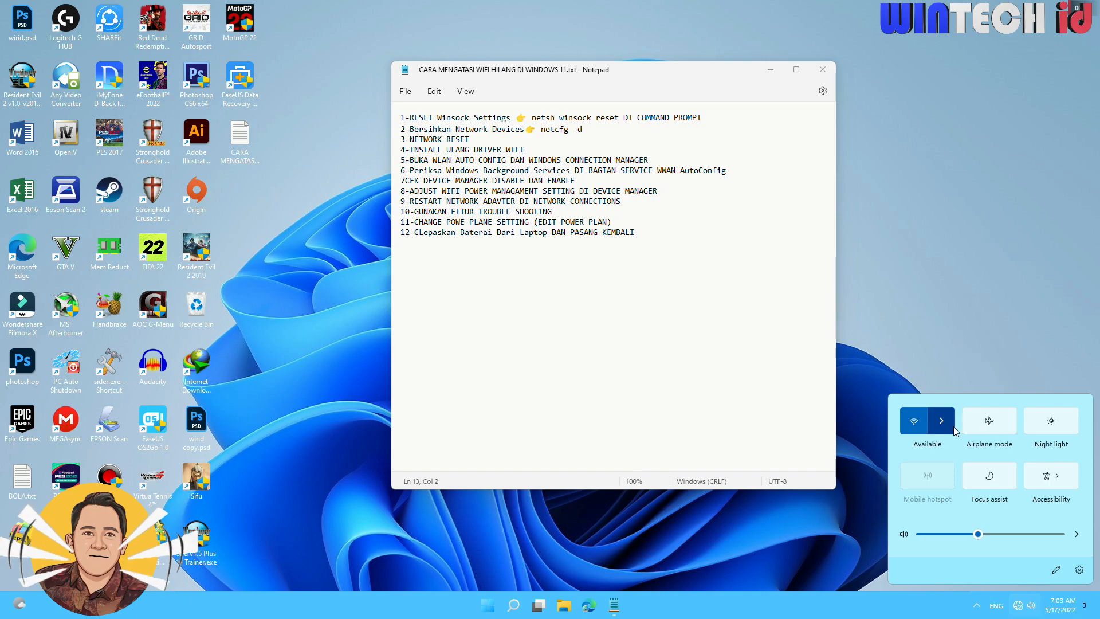
# Mark fix 9 on restarting the network adapter in the notes, and open Network Connections through the advanced network settings.
pyautogui.moveTo(651, 72); pyautogui.dragTo(623, 80)
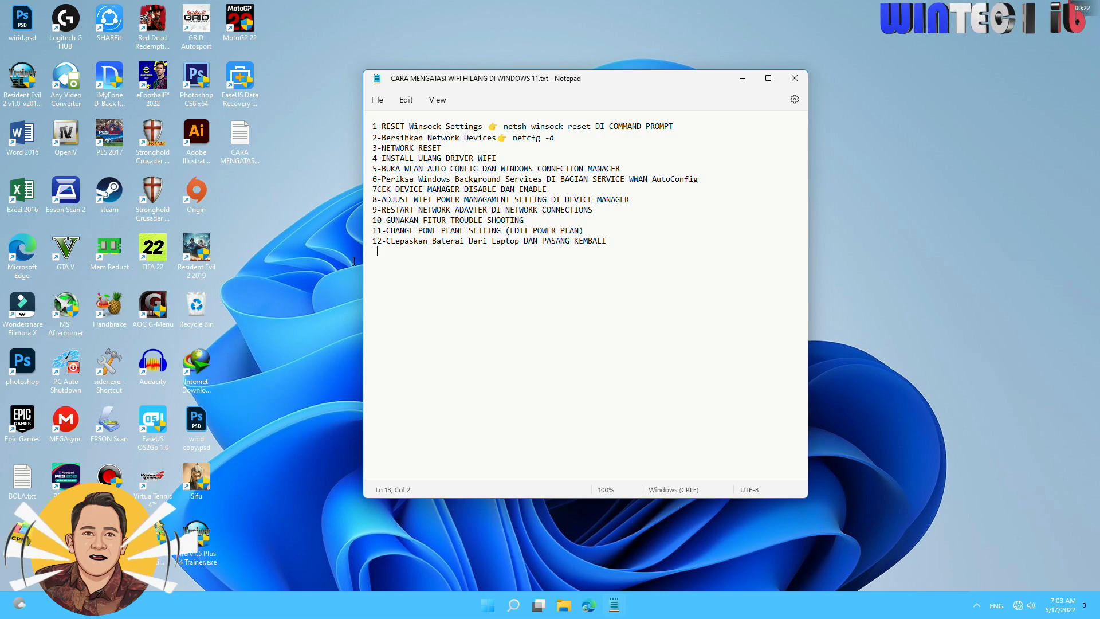
pyautogui.moveTo(595, 213); pyautogui.dragTo(519, 211)
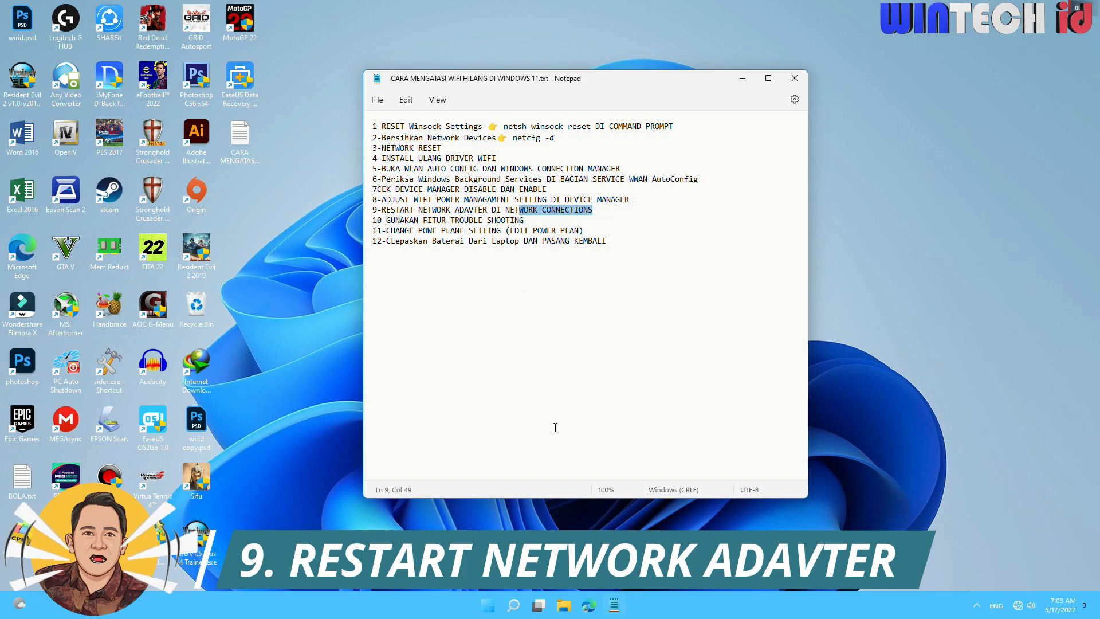
pyautogui.rightClick(488, 609)
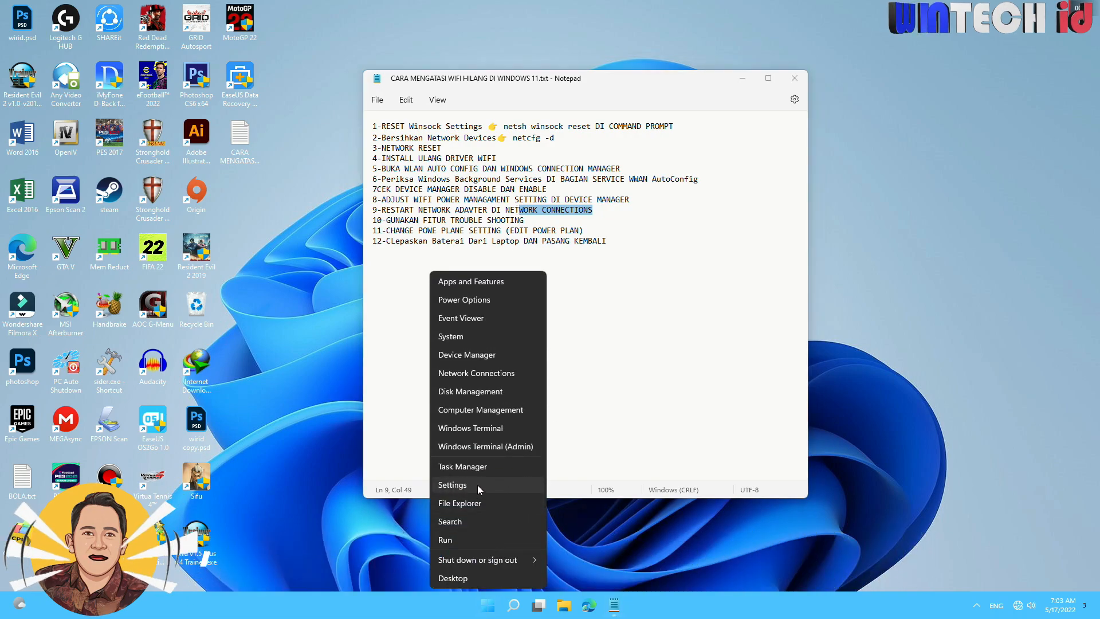
pyautogui.click(452, 486)
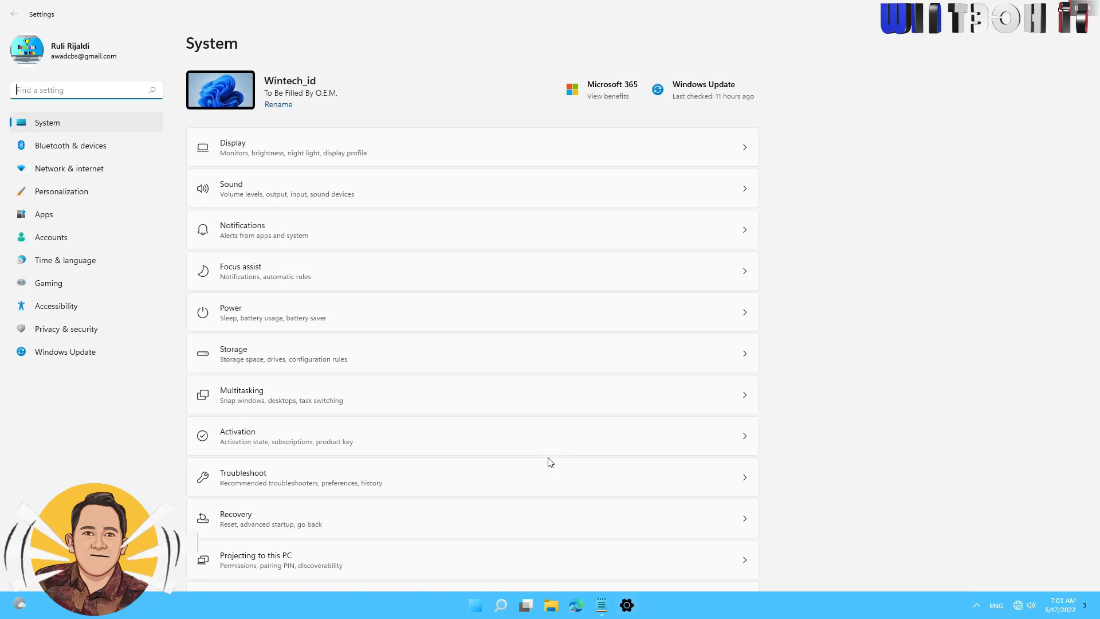
pyautogui.click(70, 171)
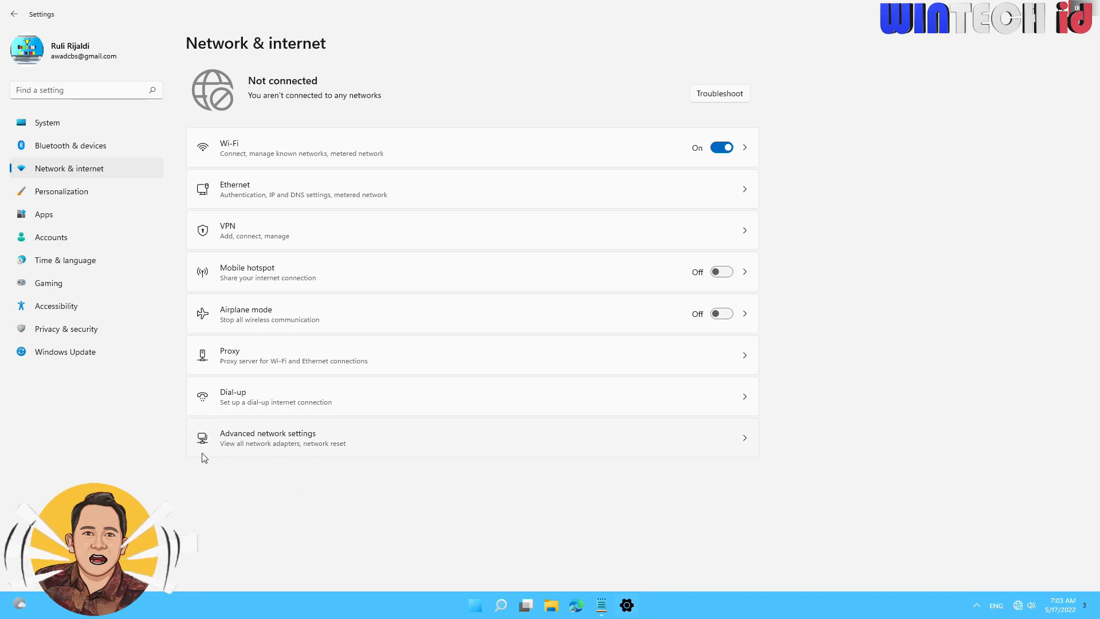
pyautogui.click(247, 440)
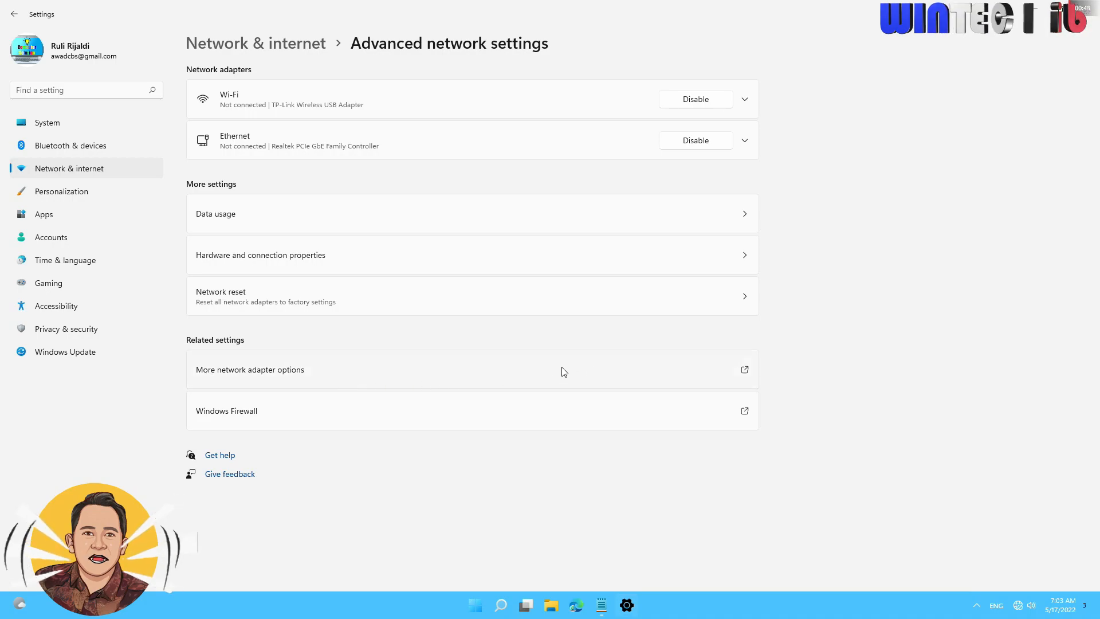
pyautogui.click(249, 370)
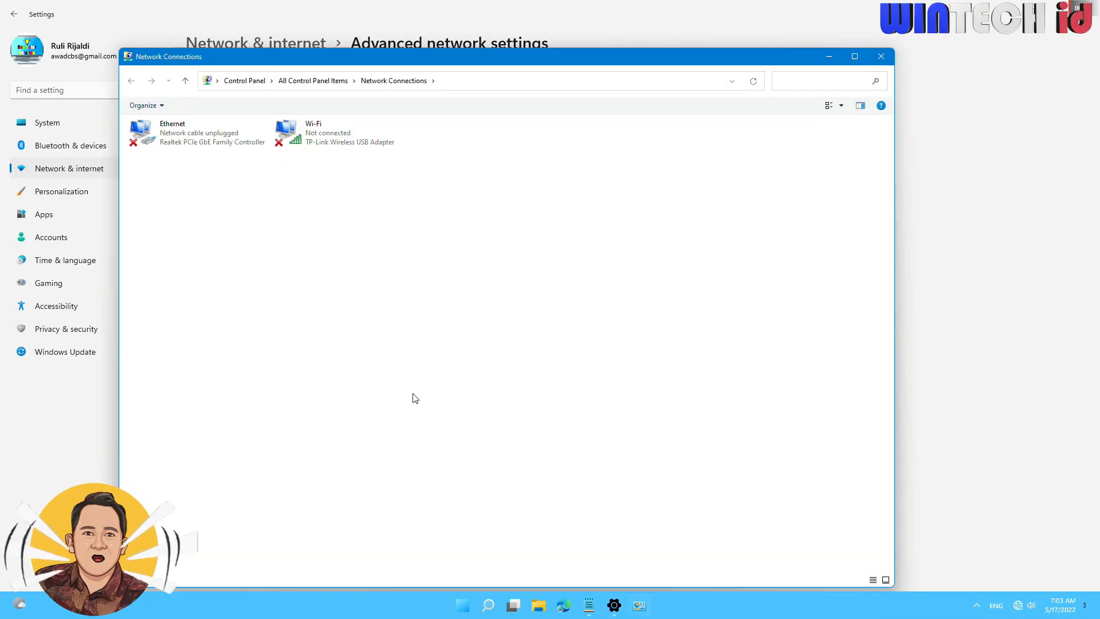
# Disable the Wi-Fi connection of the TP-Link Wireless USB Adapter in Network Connections and enable it again.
pyautogui.click(325, 145)
pyautogui.moveTo(382, 65); pyautogui.dragTo(457, 89)
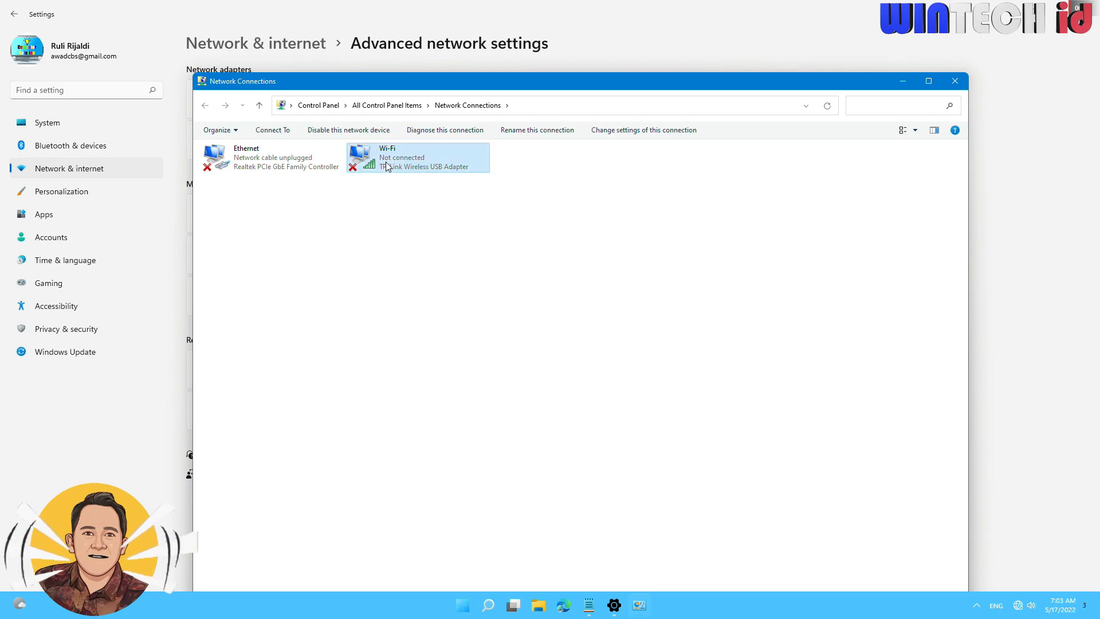
pyautogui.click(416, 248)
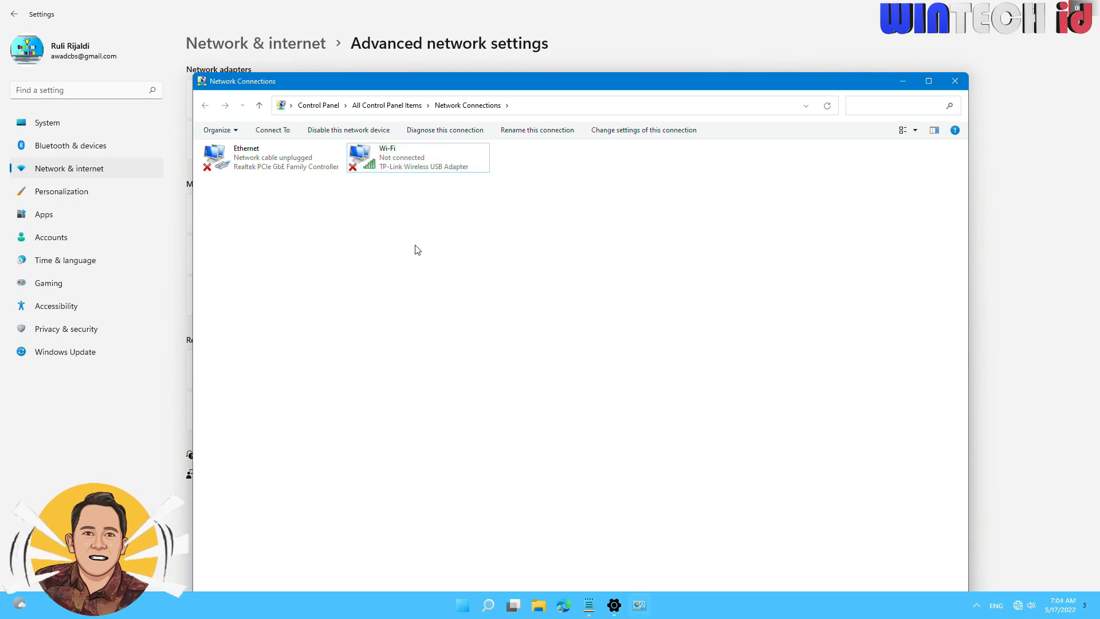
pyautogui.rightClick(388, 160)
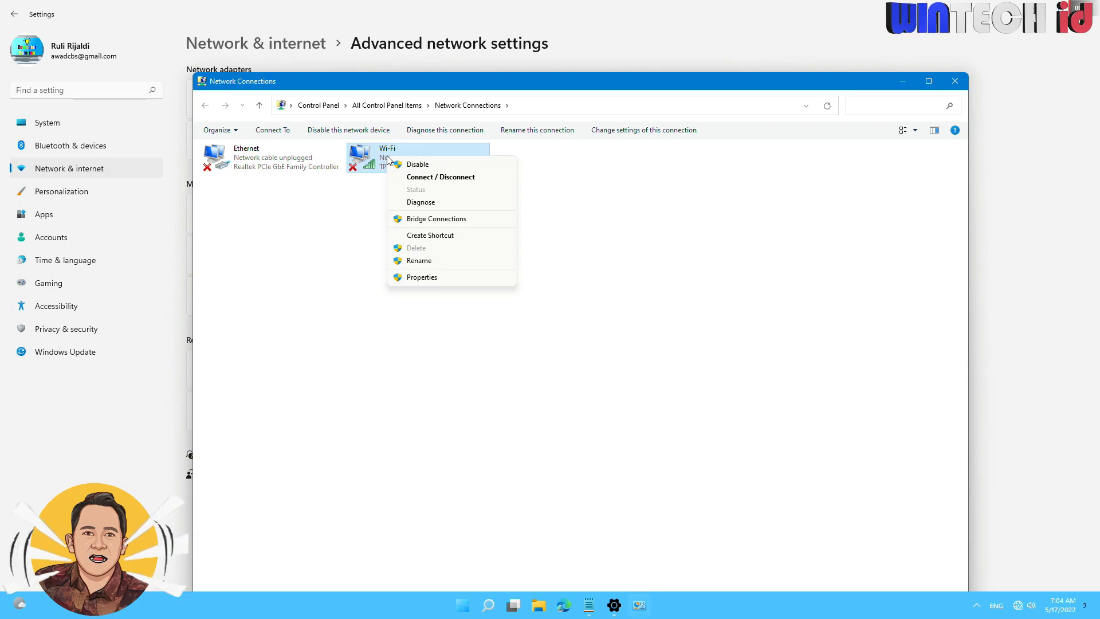
pyautogui.click(446, 166)
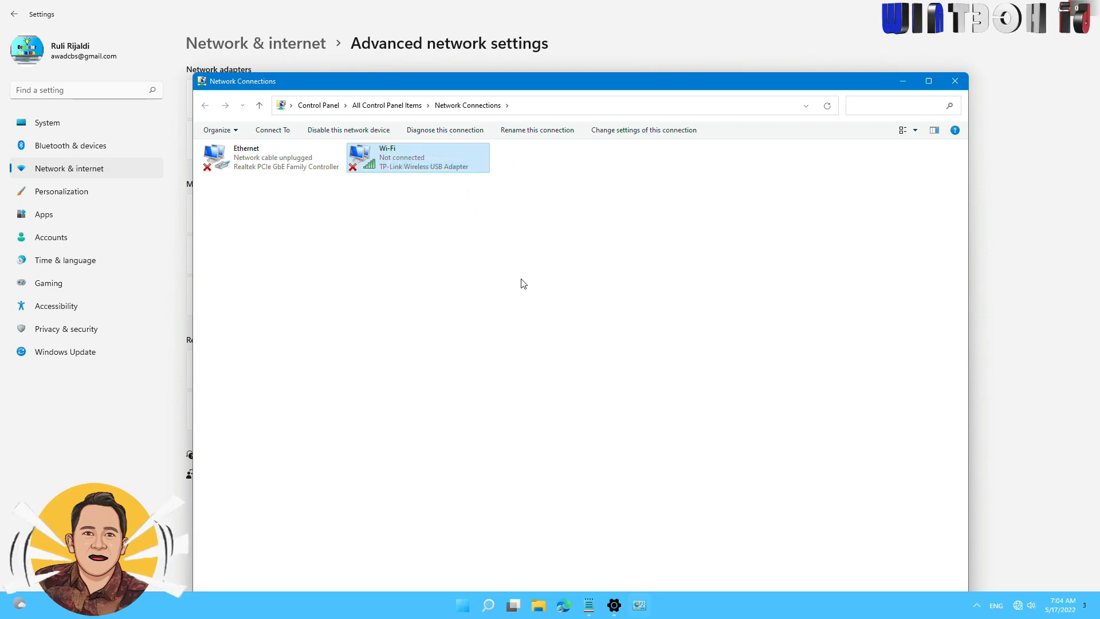
pyautogui.rightClick(392, 160)
pyautogui.click(417, 168)
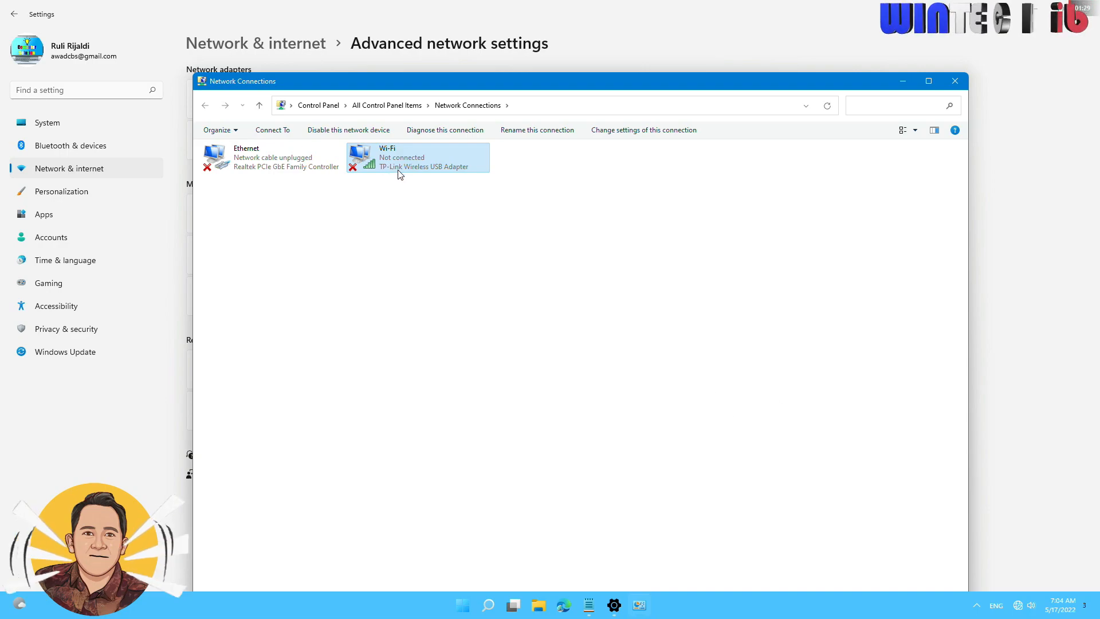
# Check the available Wi-Fi networks, expand the first network's entry, and close the Network Connections window.
pyautogui.click(1018, 605)
pyautogui.click(947, 421)
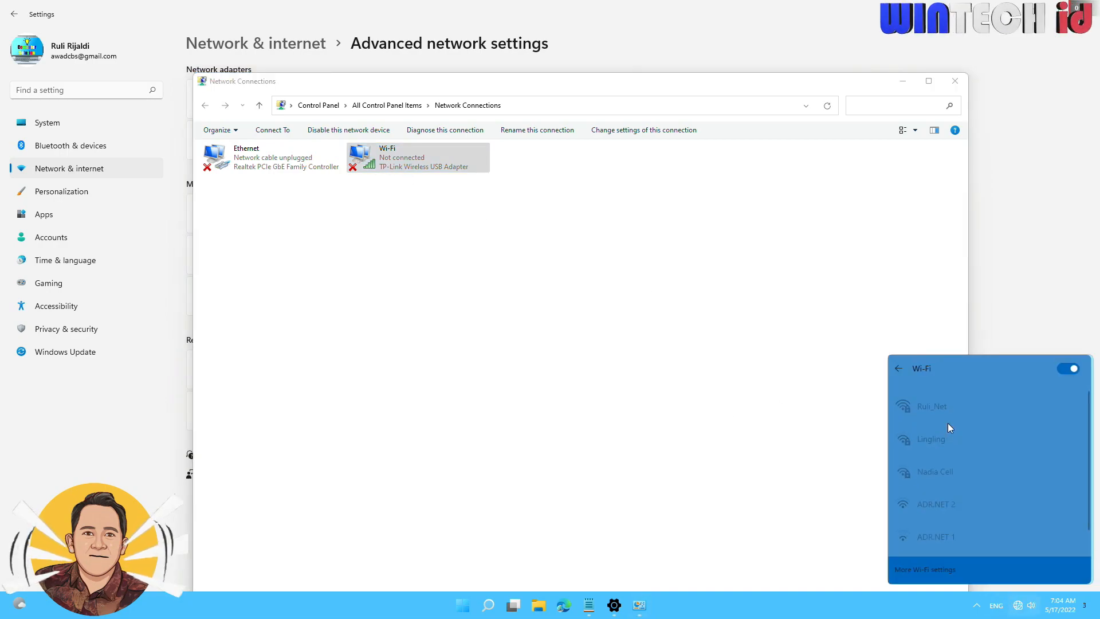
pyautogui.click(973, 404)
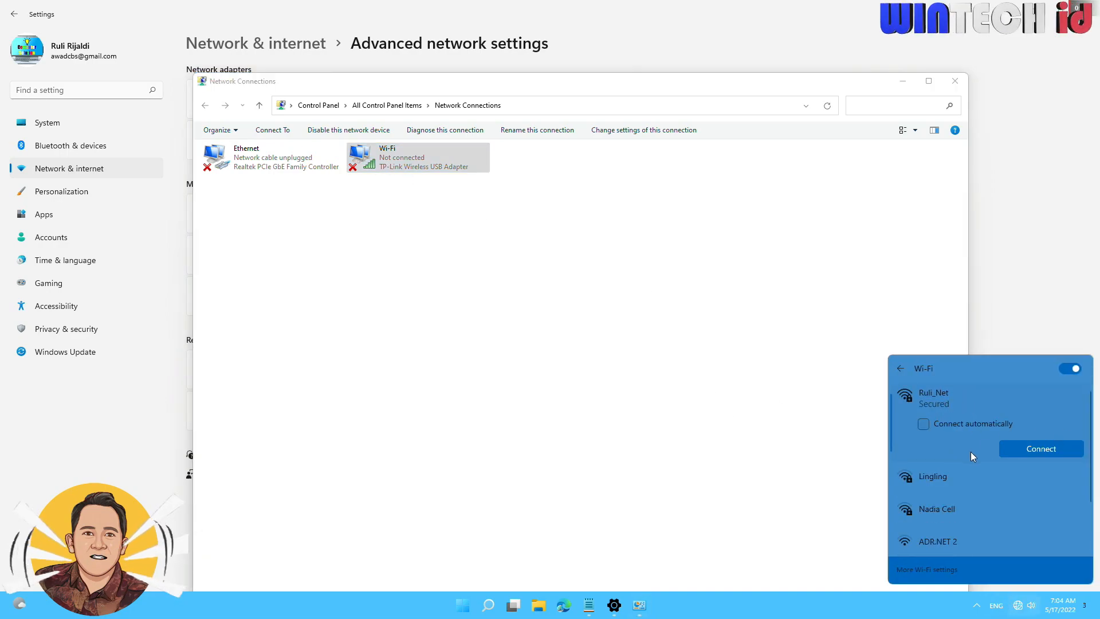
pyautogui.click(638, 399)
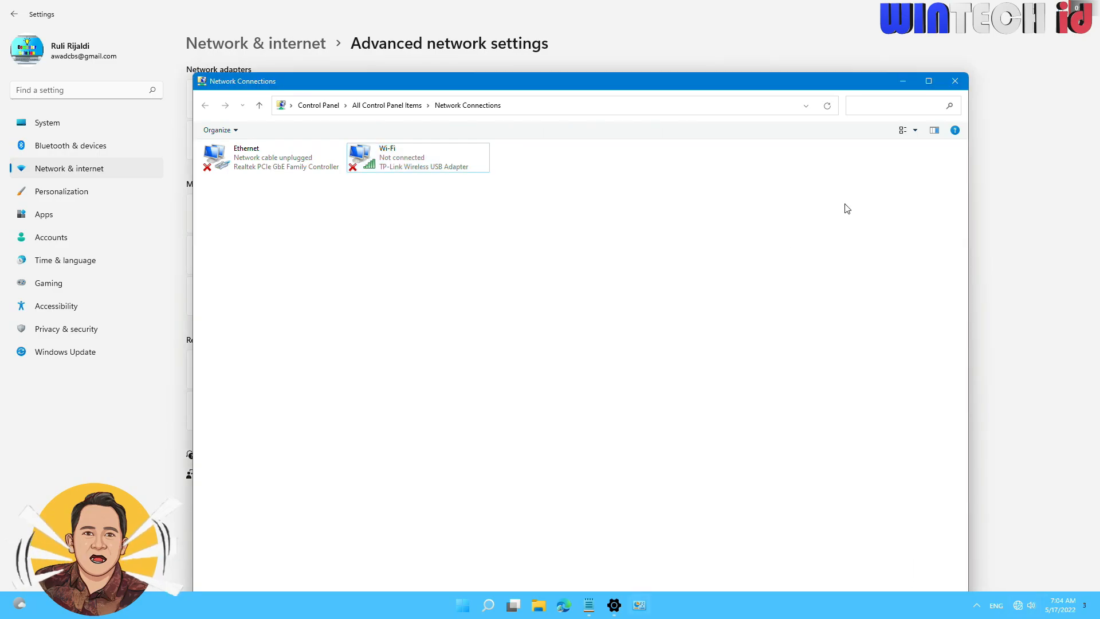
pyautogui.click(955, 81)
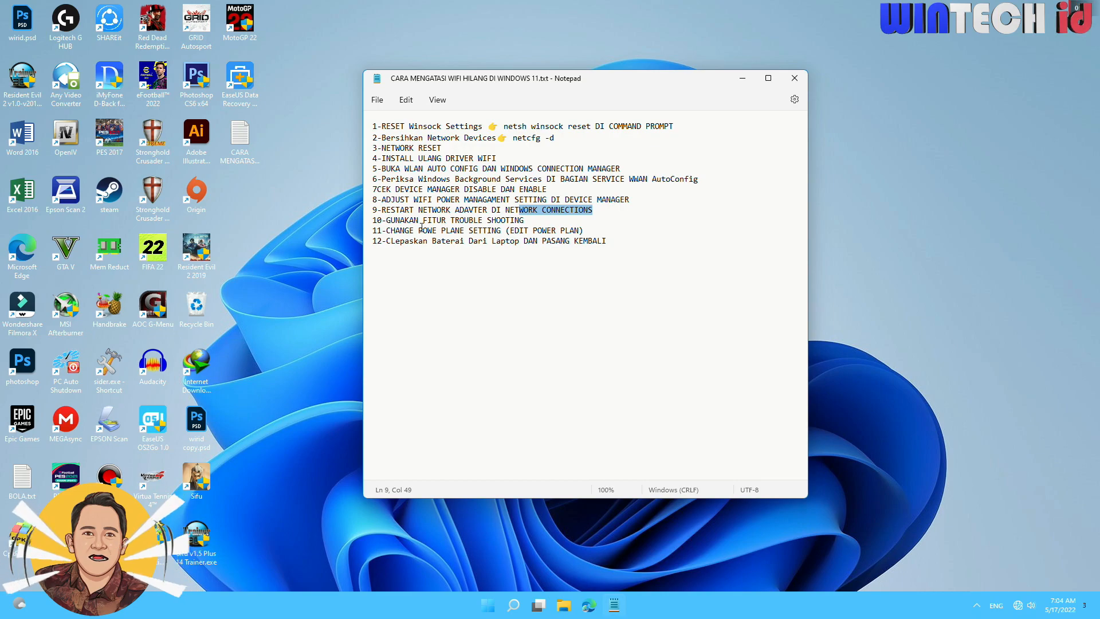
# Mark fix 10 on troubleshooting in the notes, and open the list of other troubleshooters in the system settings.
pyautogui.moveTo(524, 220); pyautogui.dragTo(363, 226)
pyautogui.moveTo(523, 220); pyautogui.dragTo(372, 222)
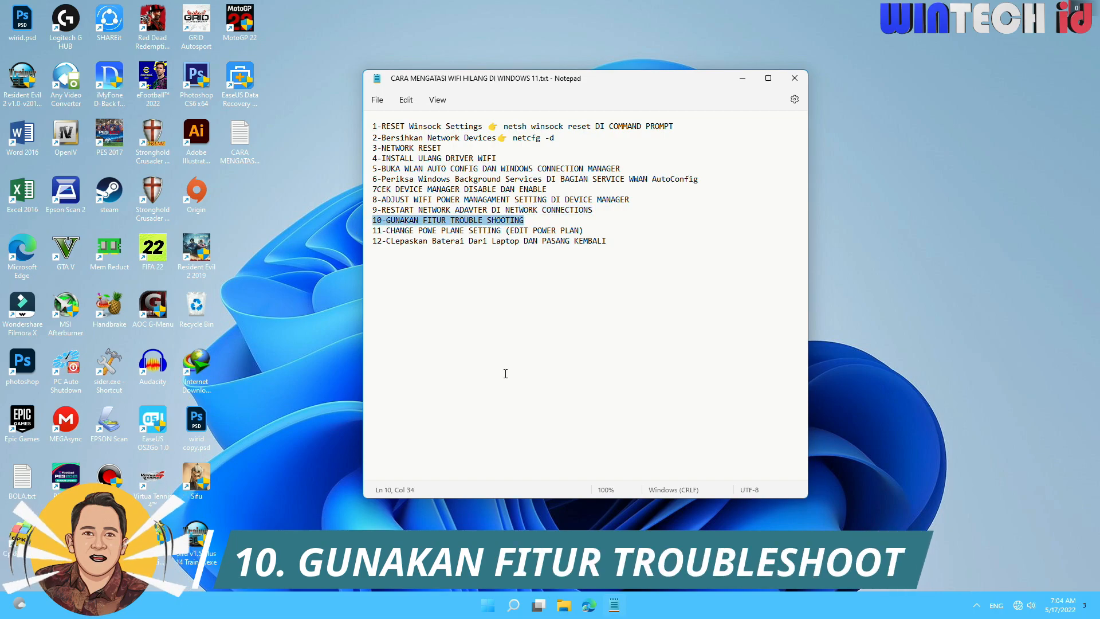
pyautogui.rightClick(486, 612)
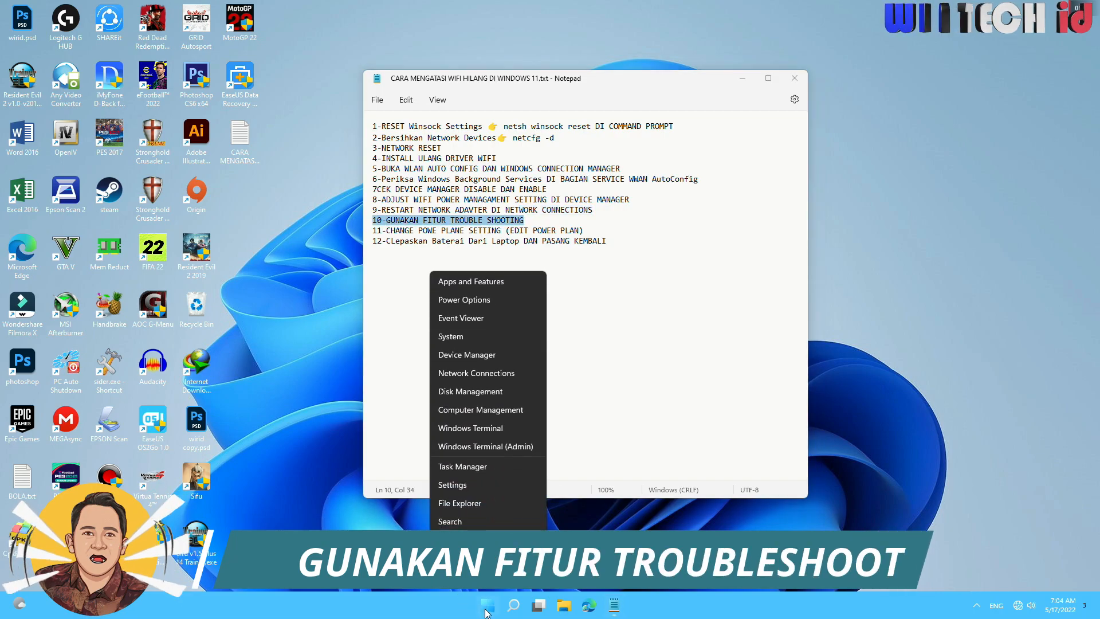
pyautogui.click(452, 485)
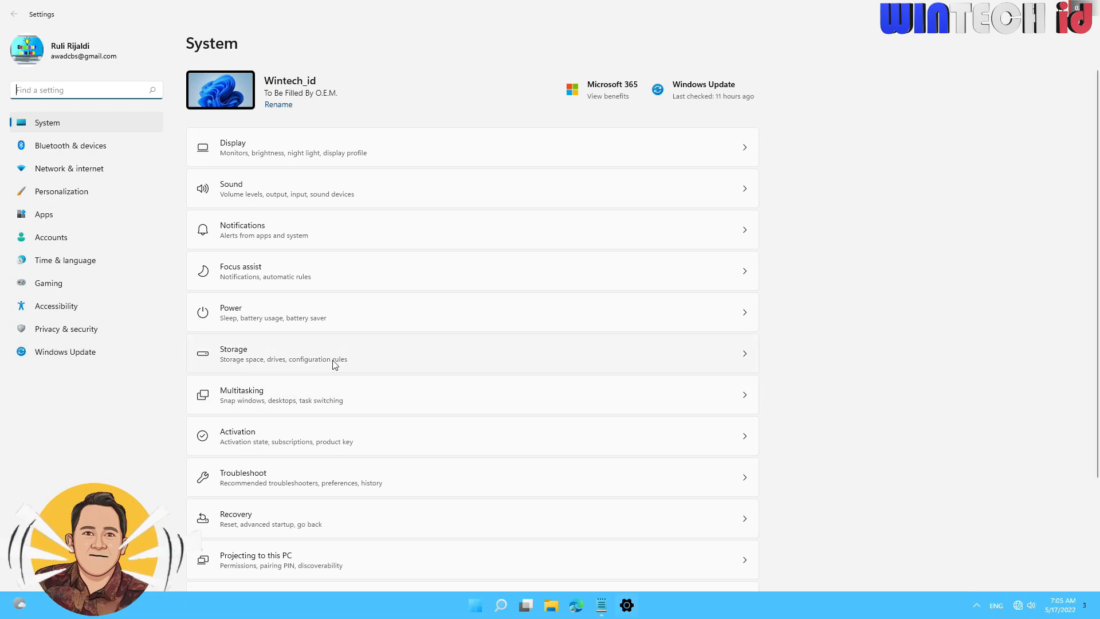
pyautogui.scroll(-3, 334, 363)
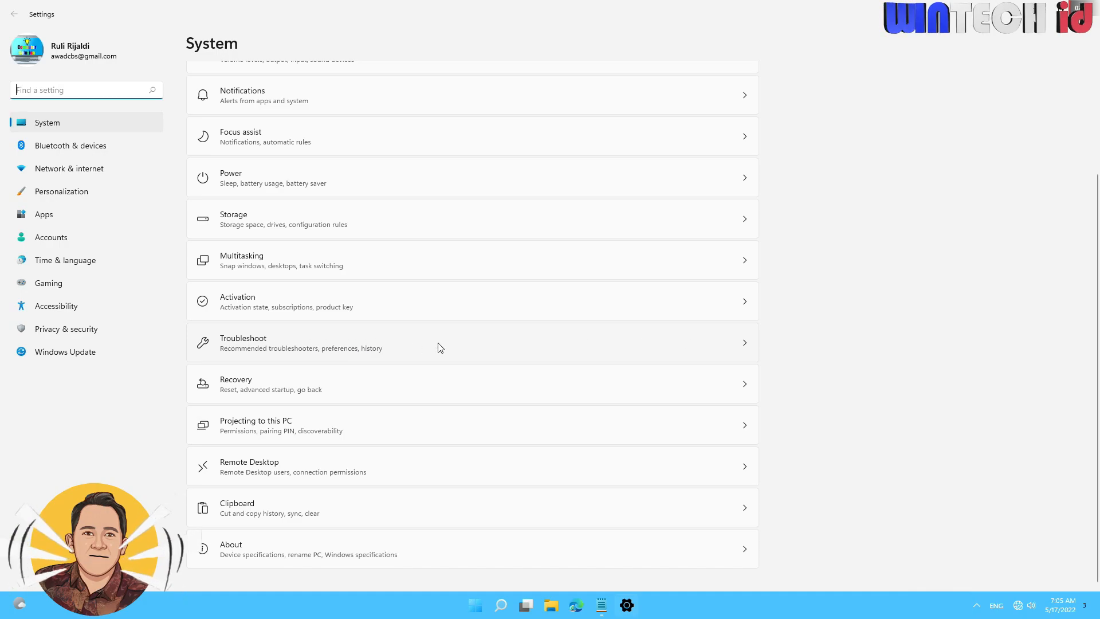
pyautogui.click(275, 340)
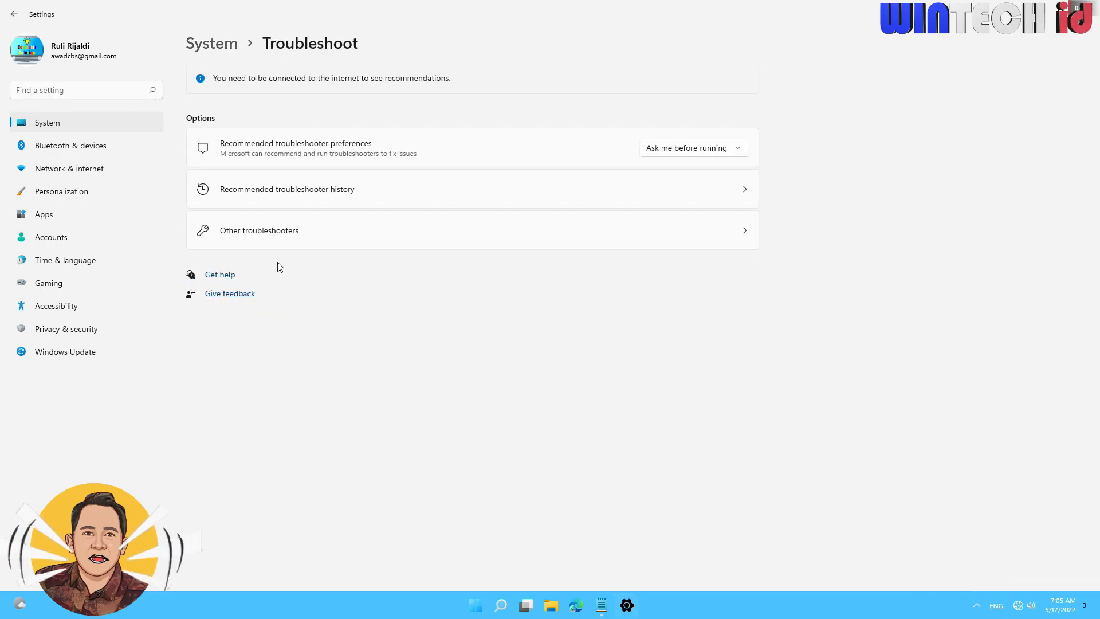
pyautogui.click(320, 234)
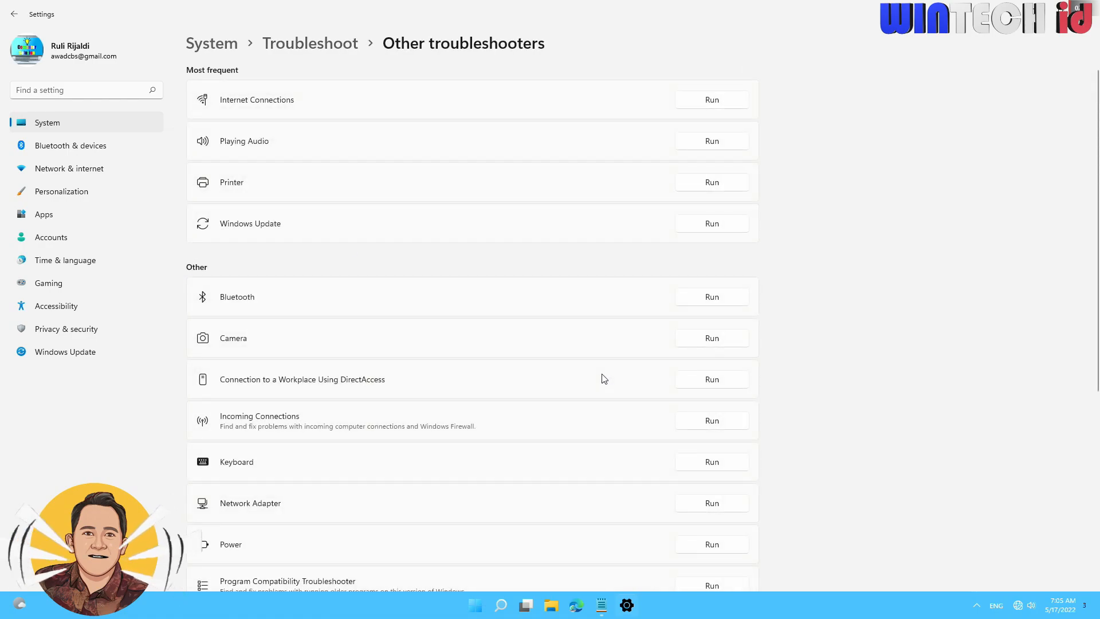
# Run the Network Adapter troubleshooter on the Wi-Fi adapter and apply its suggested fix for connecting to the network automatically.
pyautogui.scroll(-3, 507, 372)
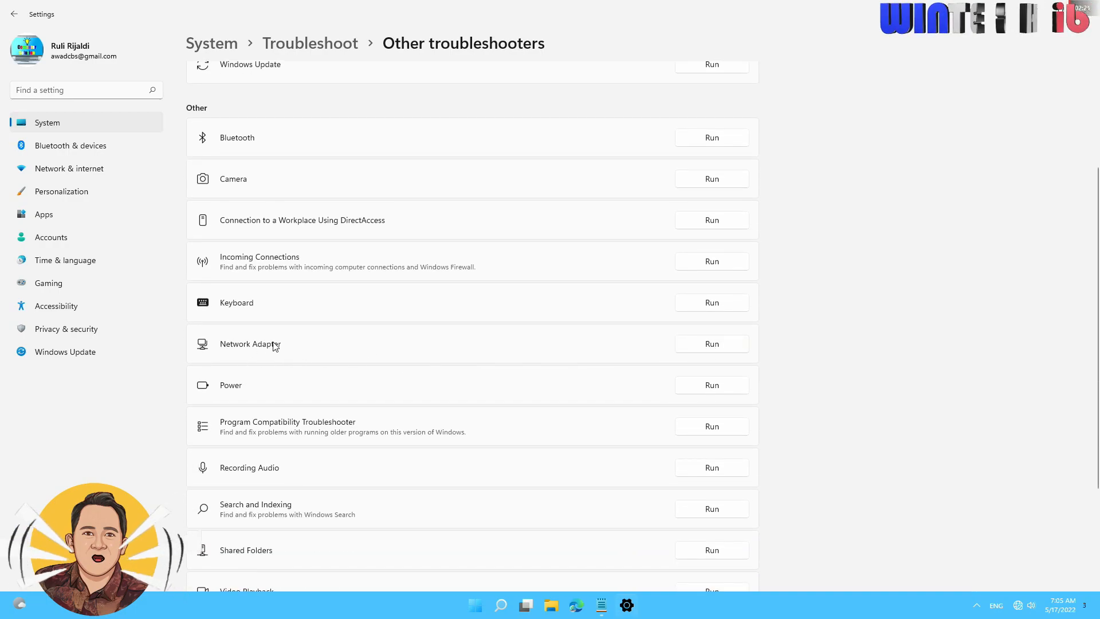
pyautogui.click(704, 347)
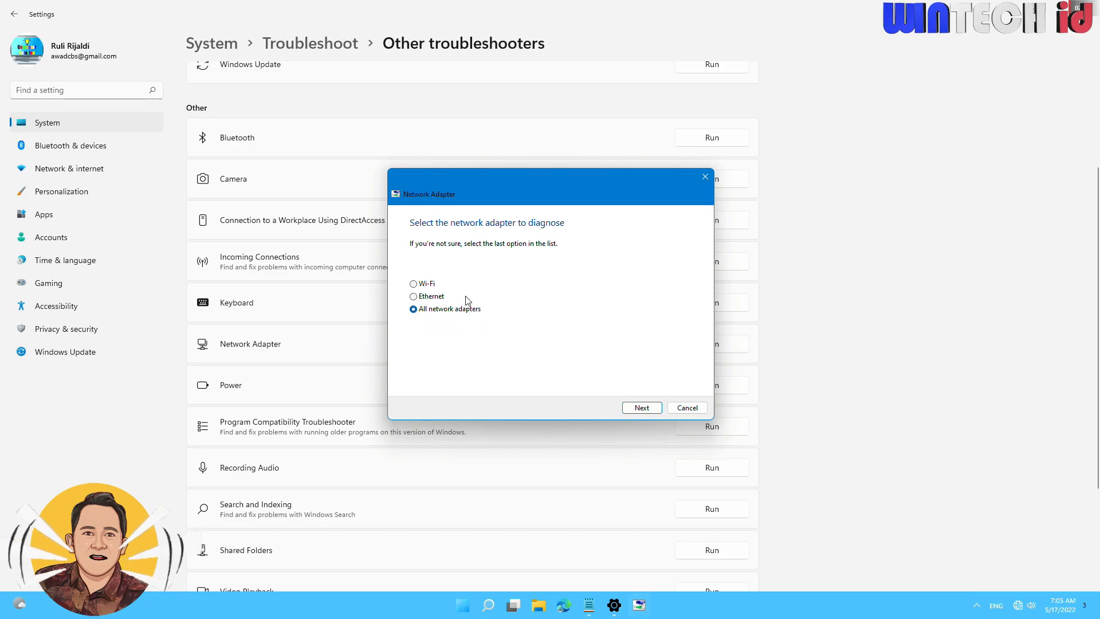
pyautogui.click(427, 297)
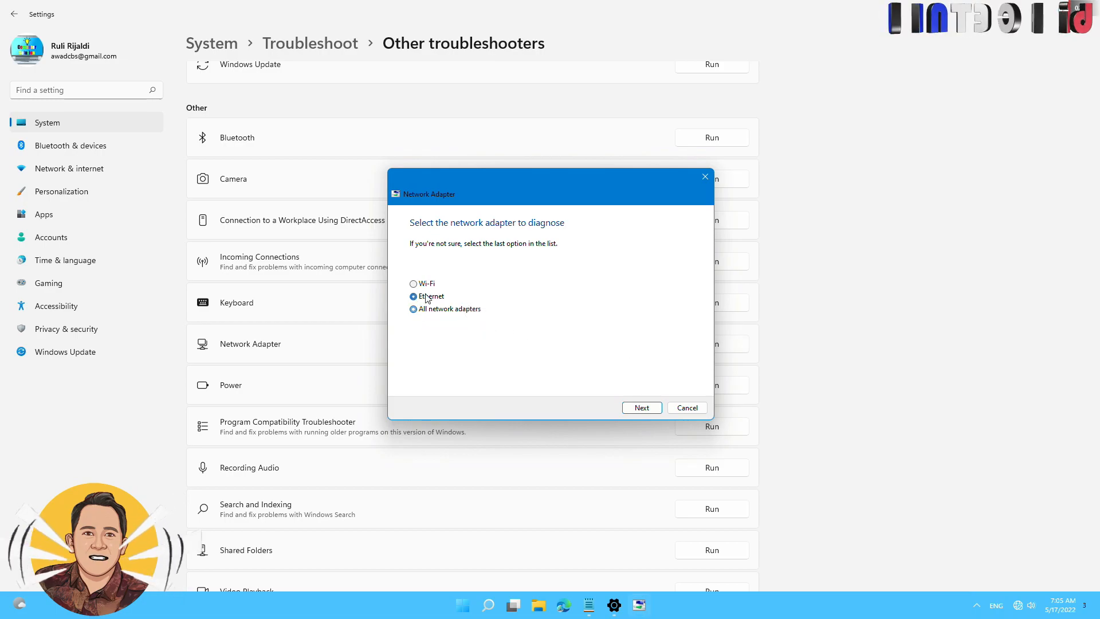
pyautogui.click(419, 309)
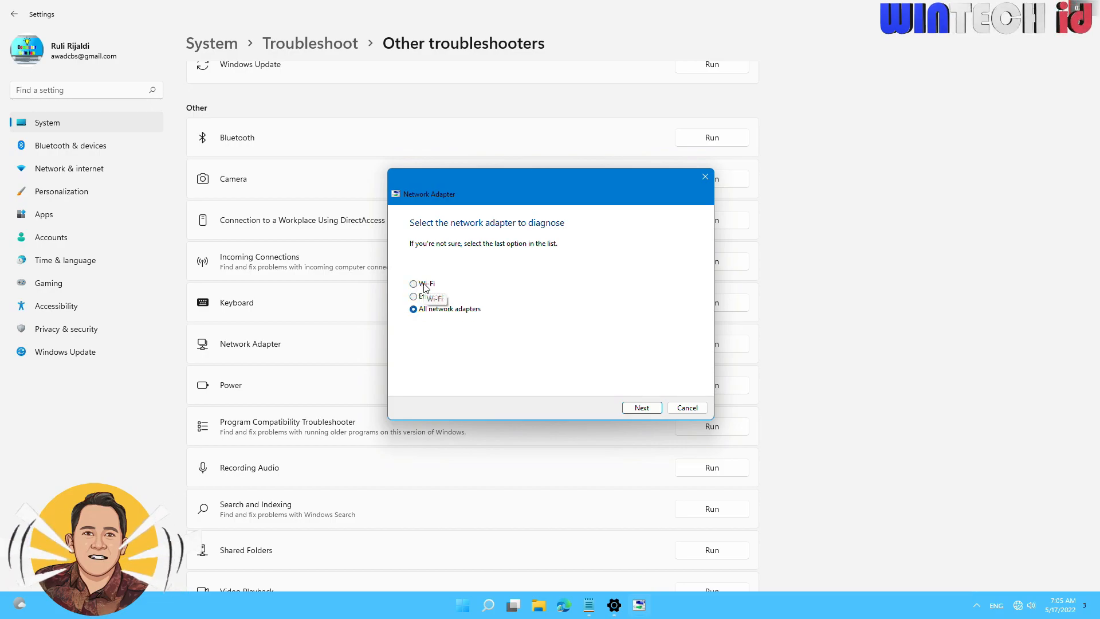
pyautogui.click(417, 311)
pyautogui.click(655, 410)
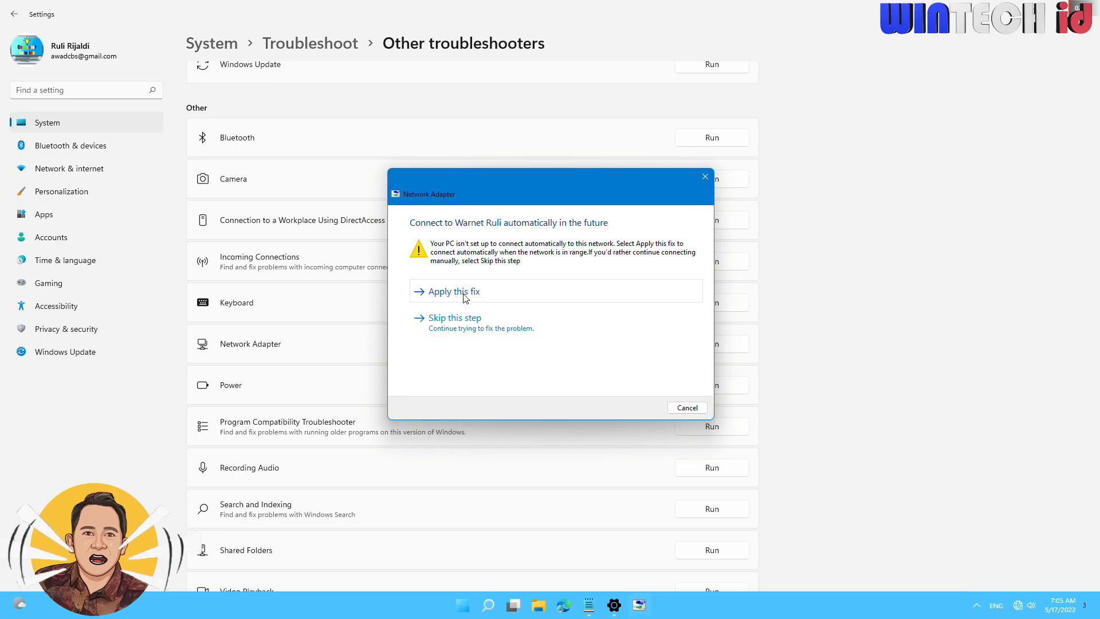
pyautogui.click(444, 298)
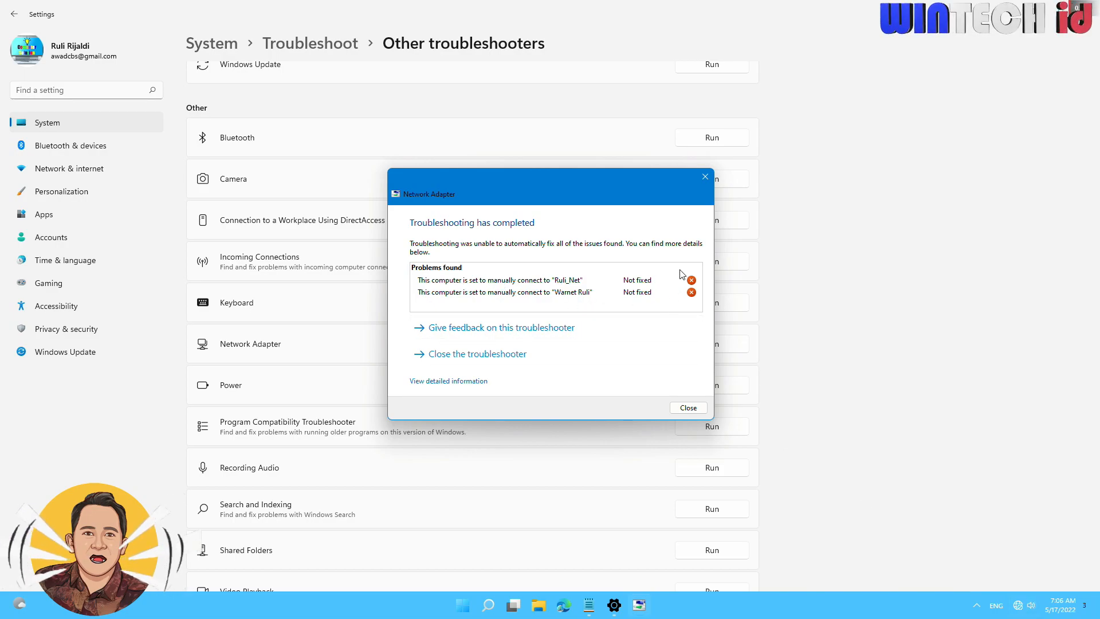
# Review the troubleshooting results, close the troubleshooter and settings, and mark fix 11 on changing the power plan in the notes.
pyautogui.moveTo(519, 288)
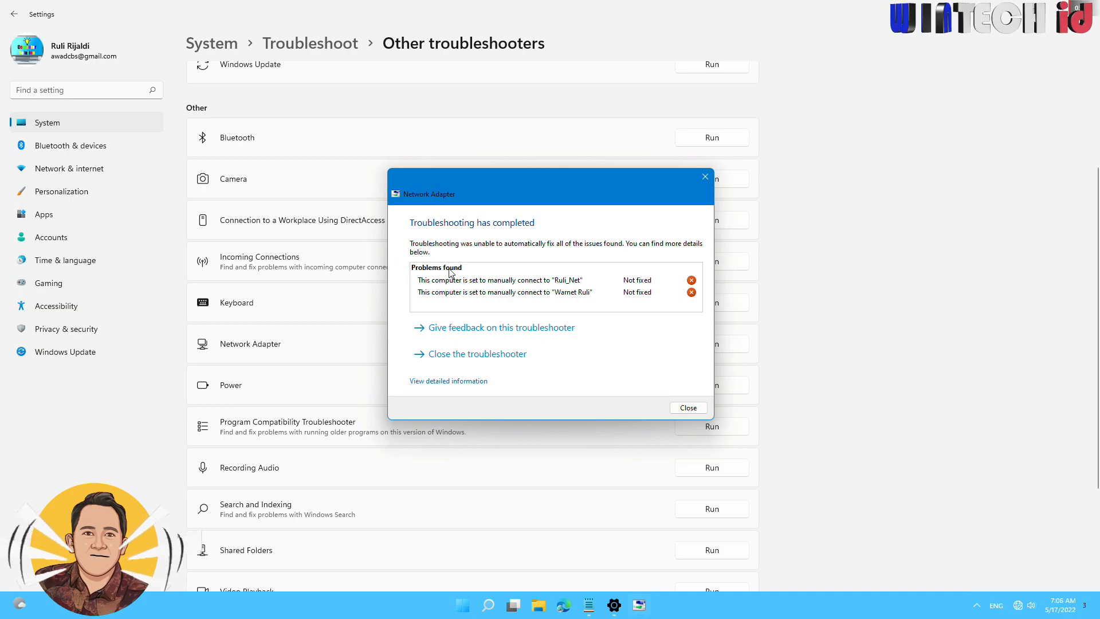
pyautogui.moveTo(486, 187); pyautogui.dragTo(465, 190)
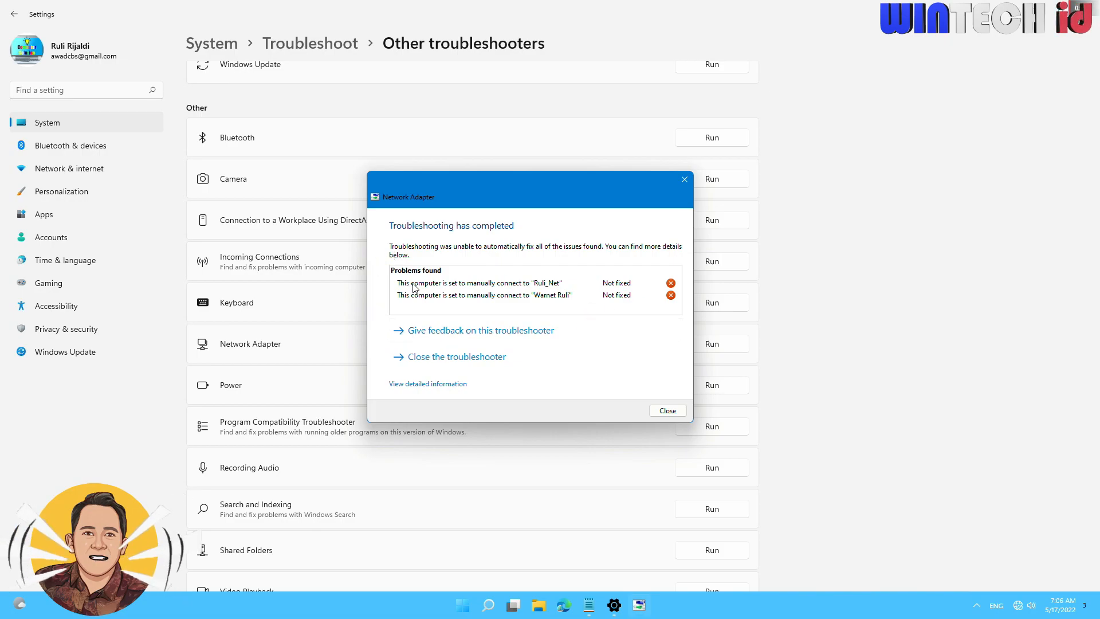
pyautogui.moveTo(415, 288)
pyautogui.click(666, 411)
pyautogui.scroll(3, 765, 418)
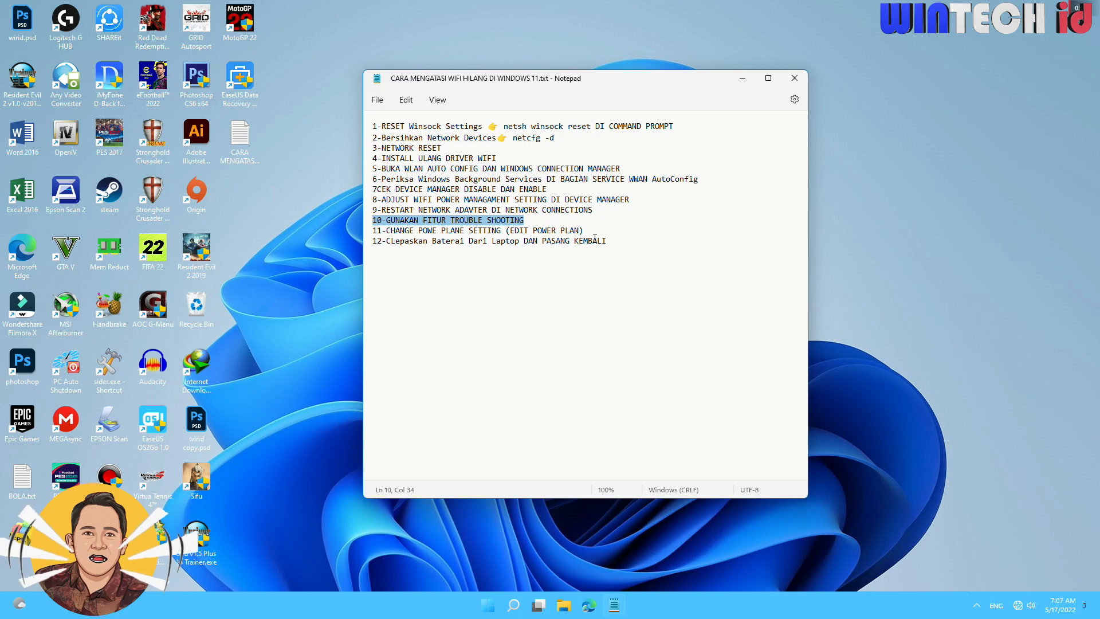
pyautogui.moveTo(590, 228); pyautogui.dragTo(364, 231)
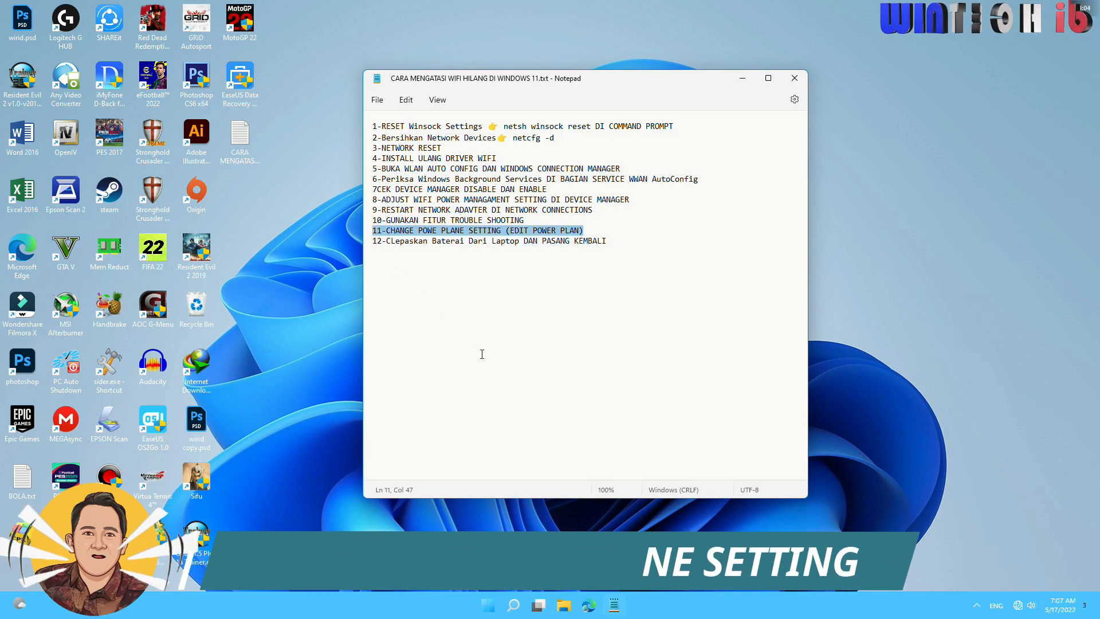
pyautogui.click(488, 605)
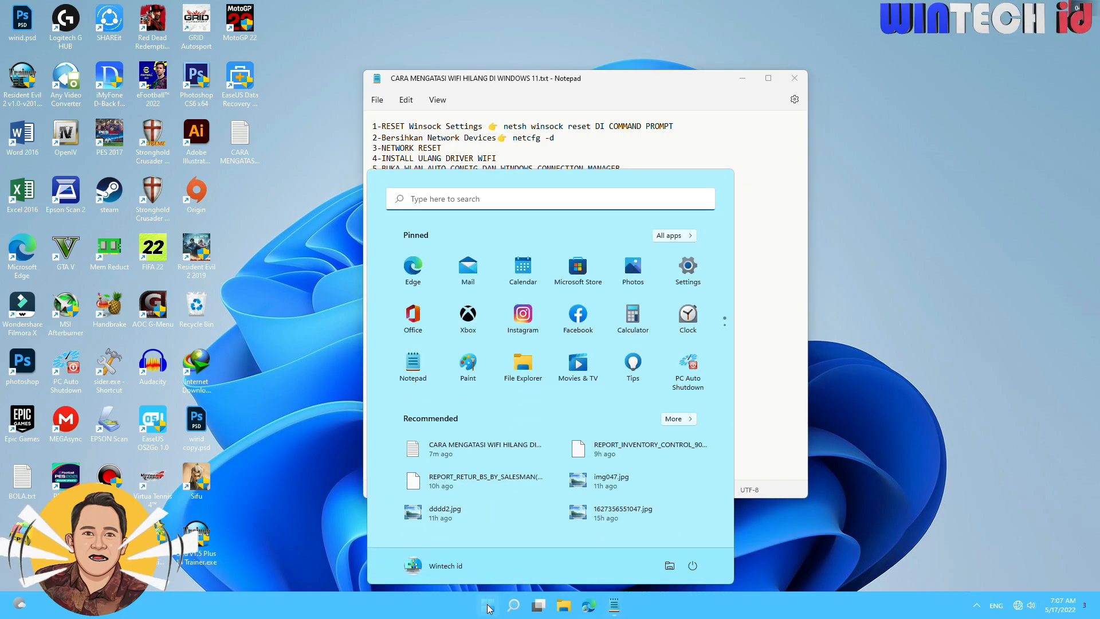
pyautogui.click(429, 194)
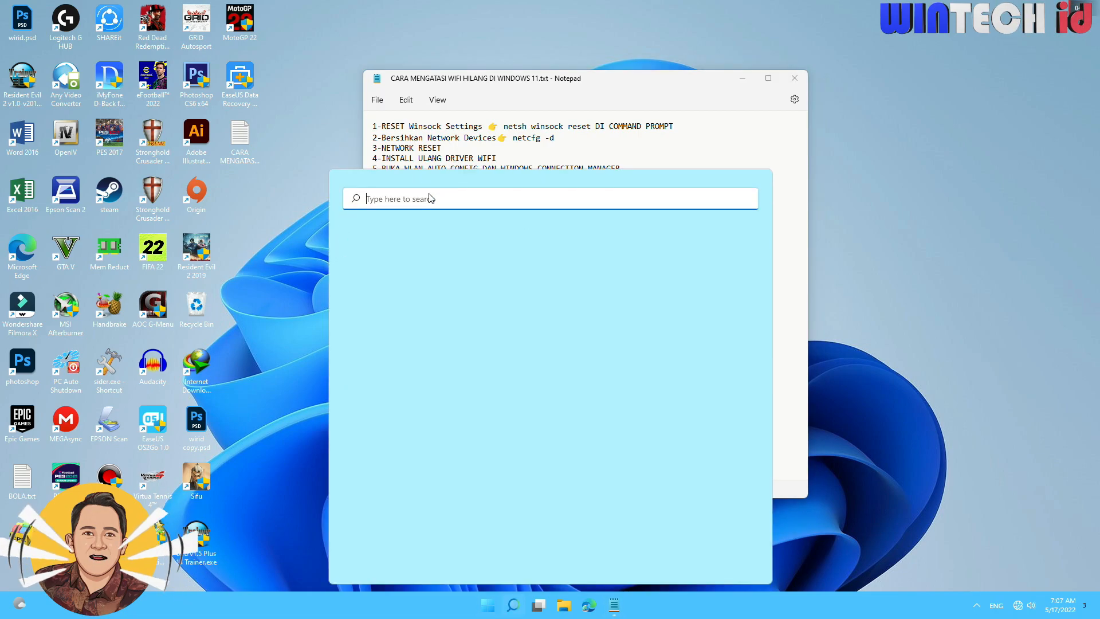
pyautogui.write('conto')
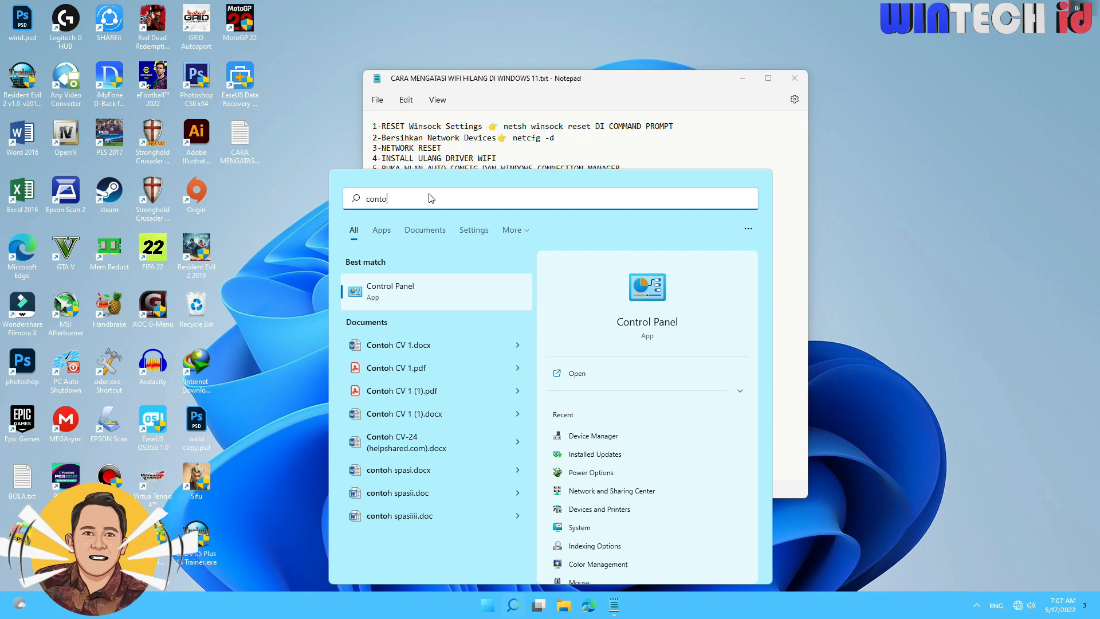
pyautogui.press('Escape')
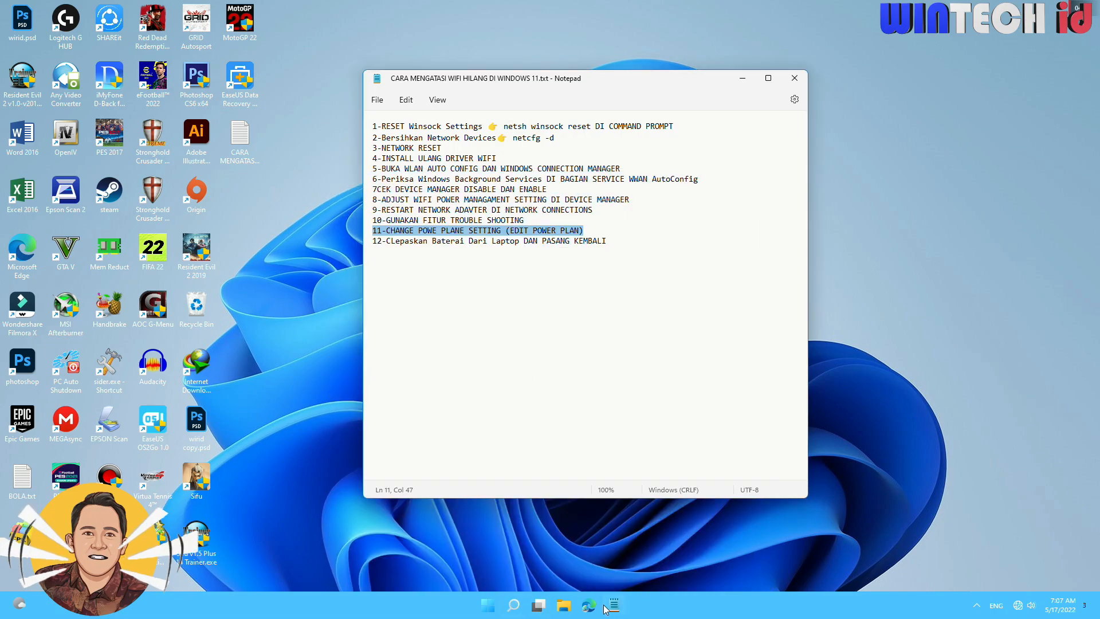
# Search Windows for the power plan editor and open the advanced power settings of the Balanced plan.
pyautogui.click(514, 605)
pyautogui.write('ed')
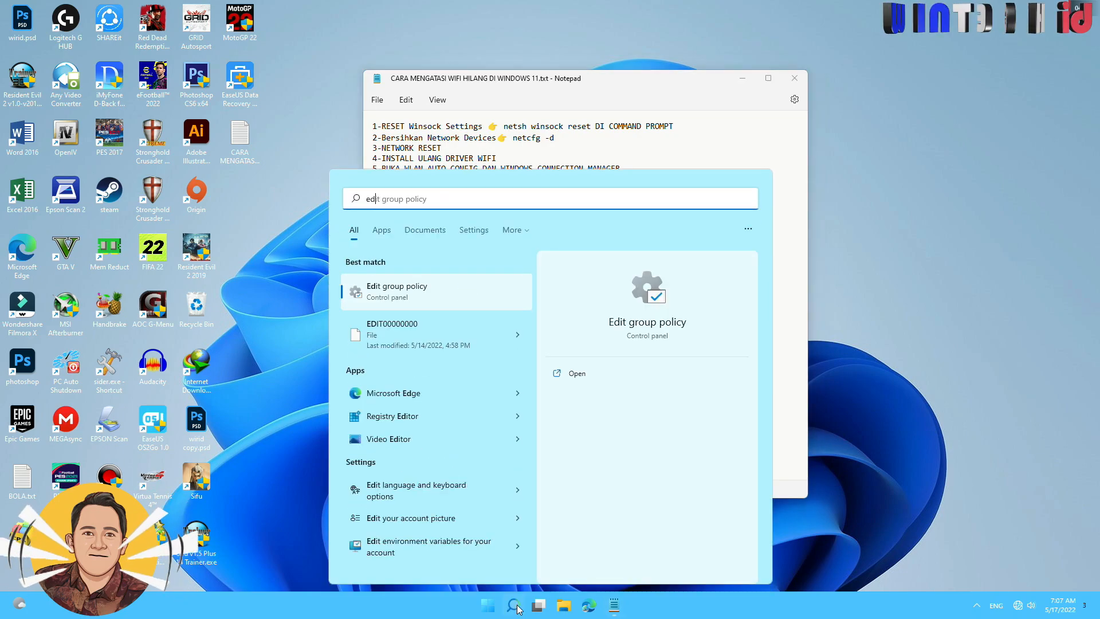
pyautogui.write('it')
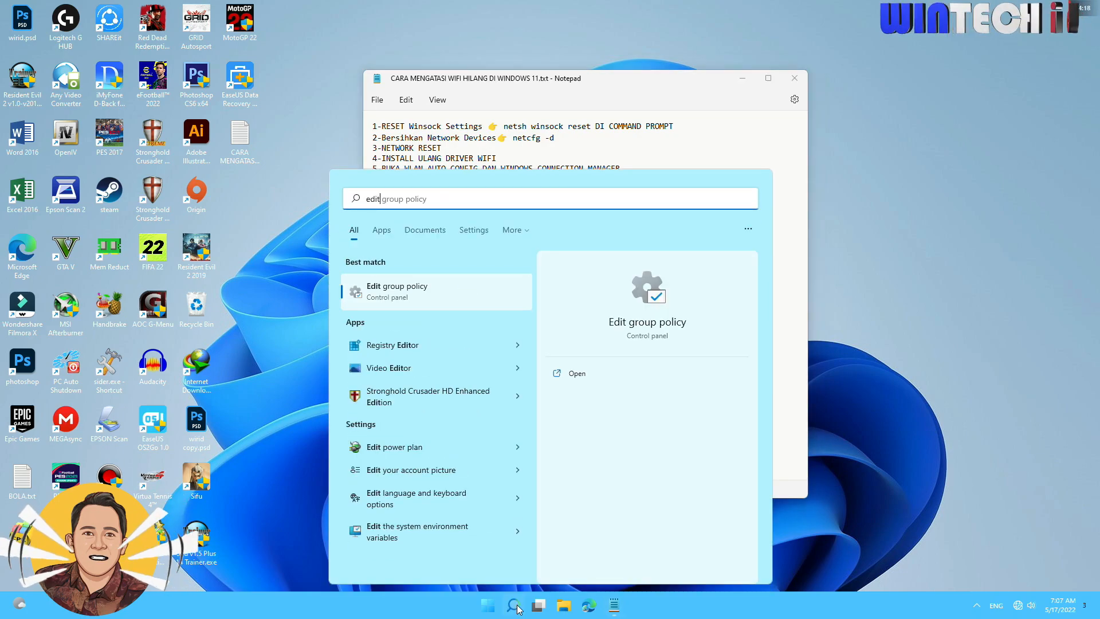
pyautogui.write(' po')
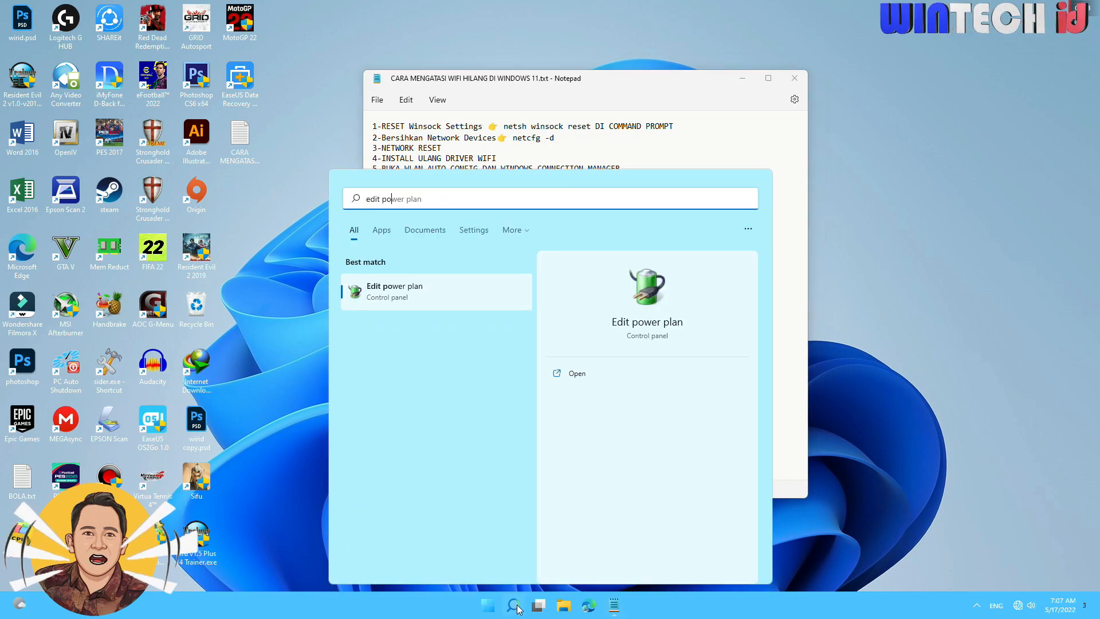
pyautogui.click(425, 299)
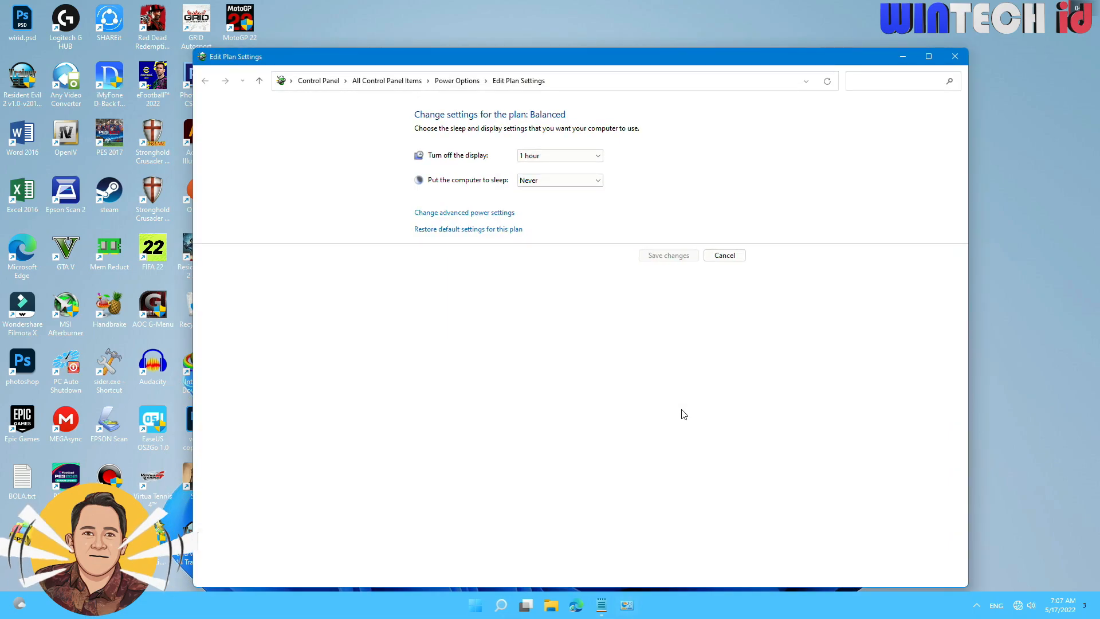
pyautogui.click(475, 213)
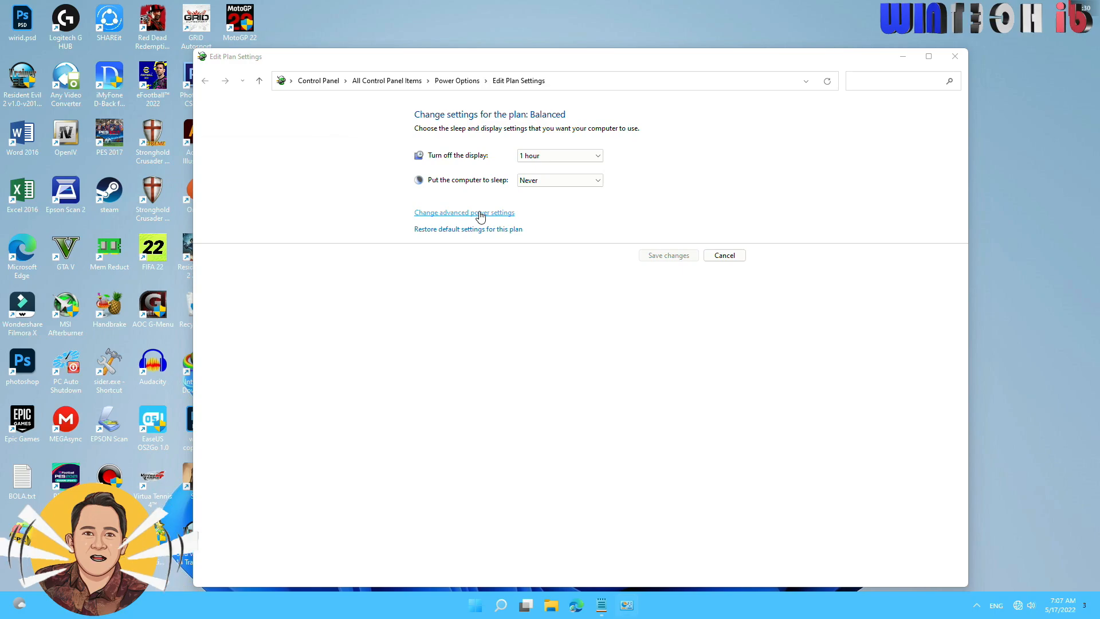
# Set the Power Saving Mode under Wireless Adapter Settings to Maximum Performance, confirm, and close the plan settings window.
pyautogui.moveTo(258, 140); pyautogui.dragTo(470, 142)
pyautogui.moveTo(561, 263); pyautogui.dragTo(561, 293)
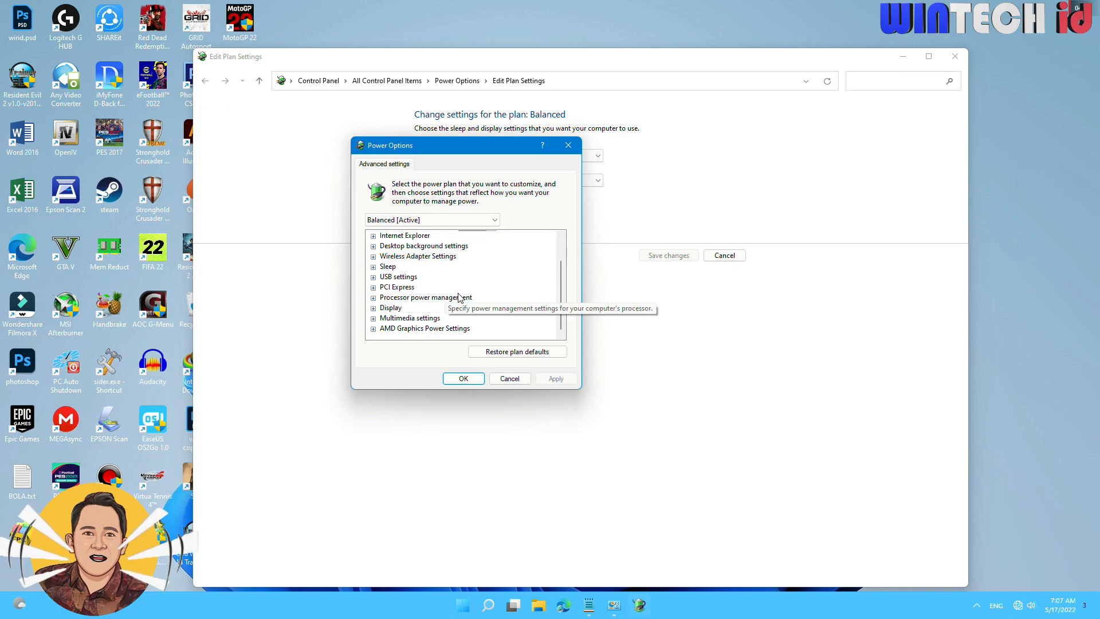
pyautogui.click(373, 257)
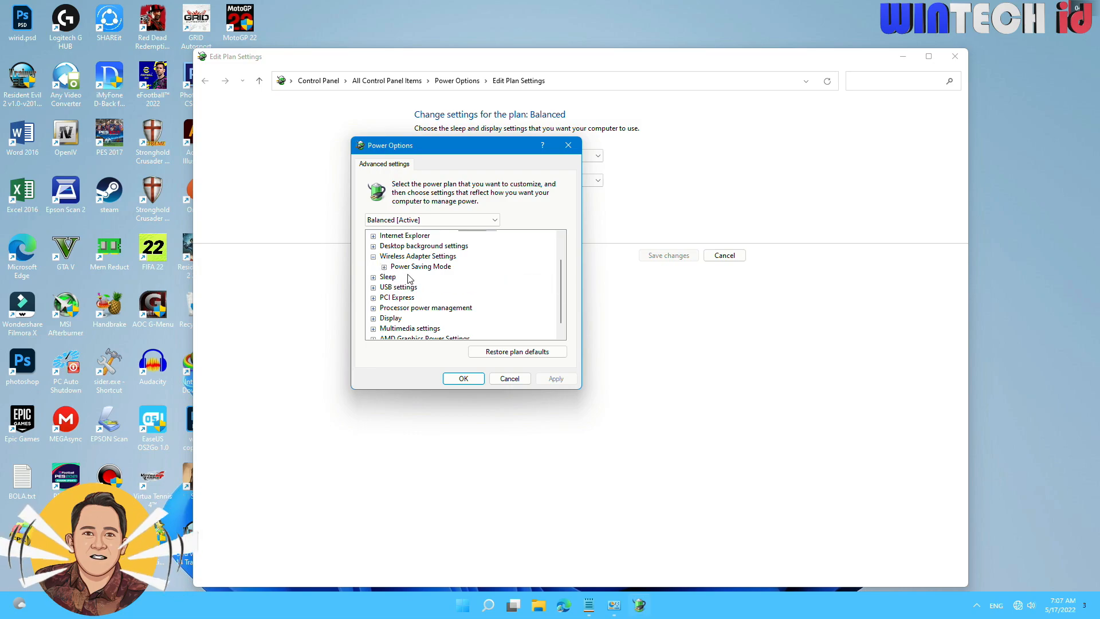
pyautogui.click(384, 267)
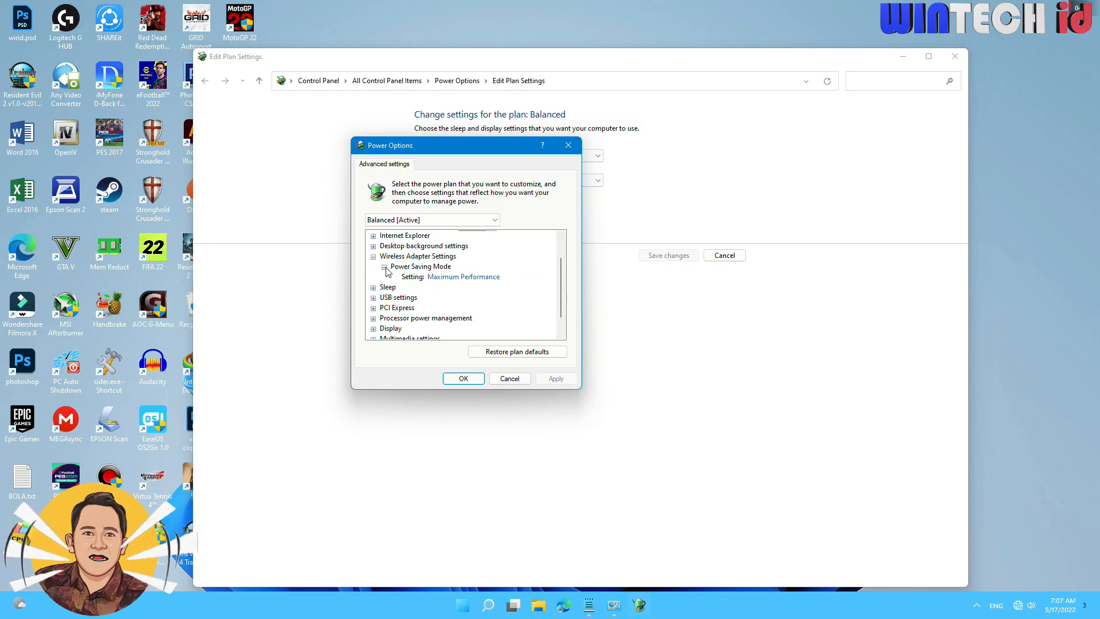
pyautogui.click(468, 277)
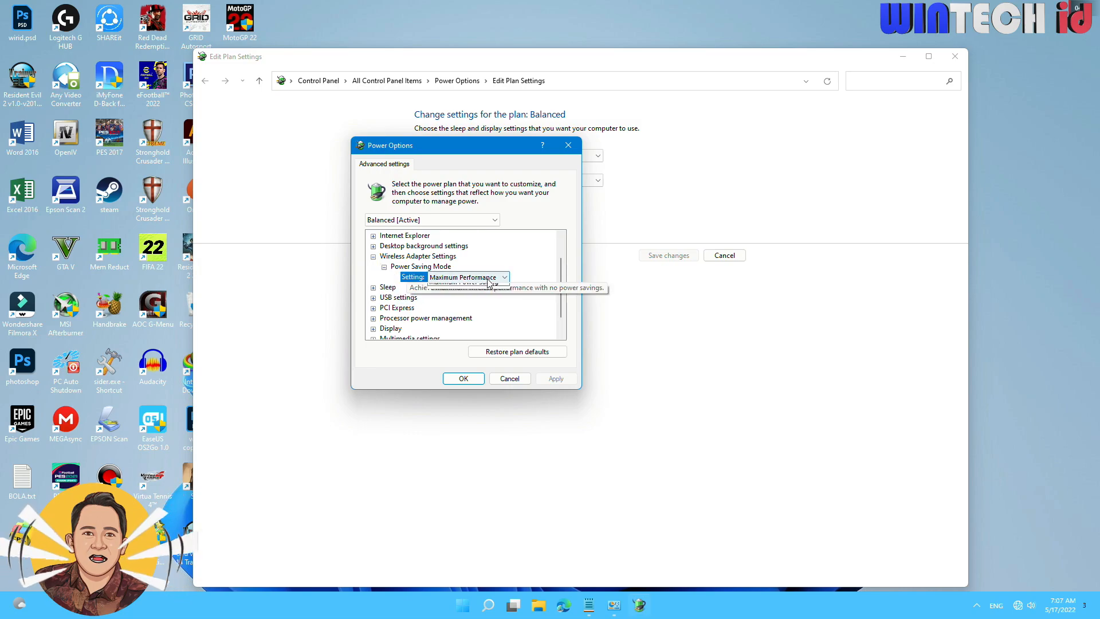
pyautogui.click(487, 279)
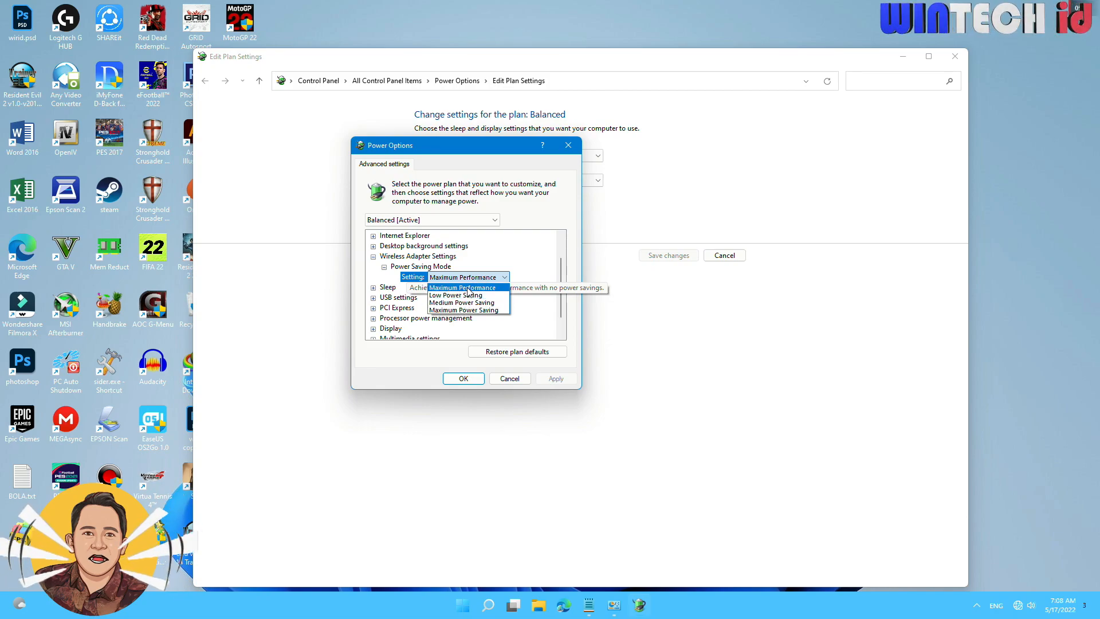
pyautogui.click(469, 288)
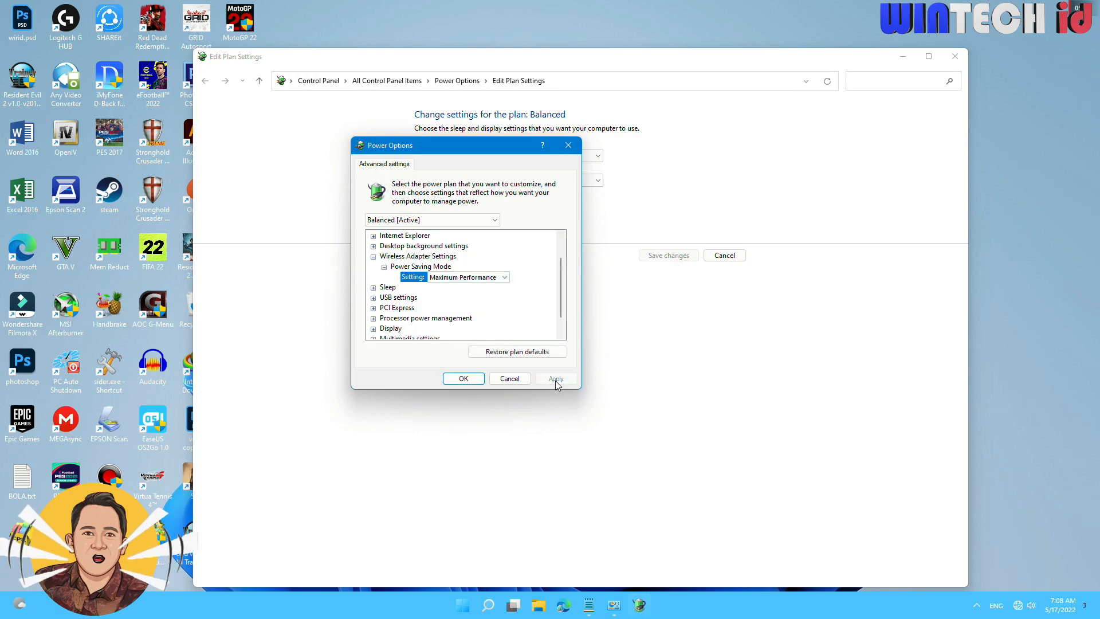
pyautogui.click(449, 381)
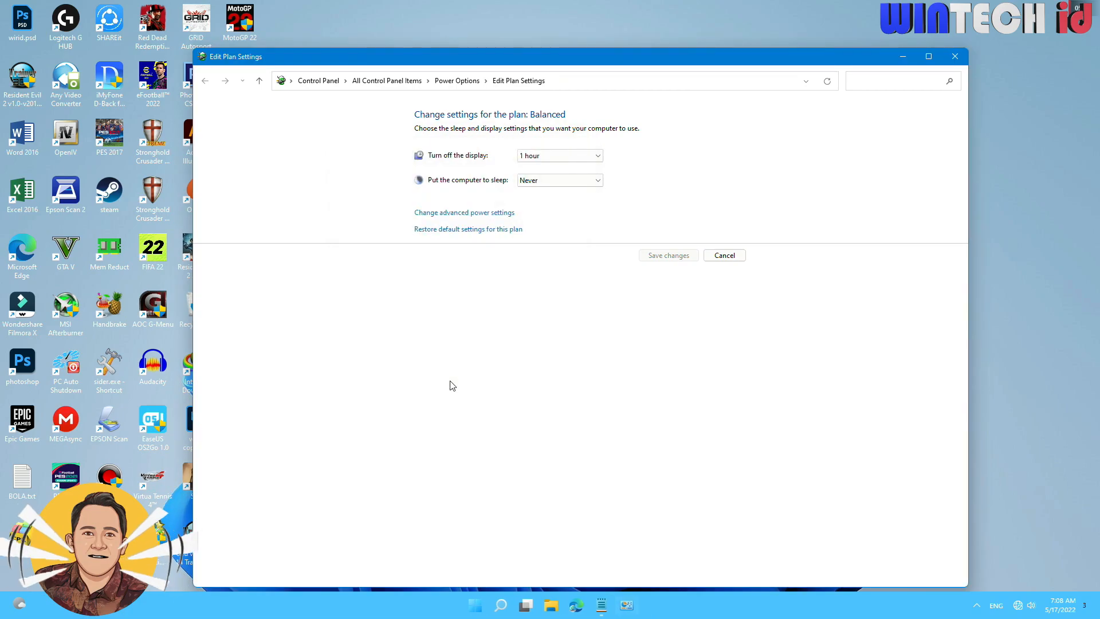
pyautogui.click(955, 57)
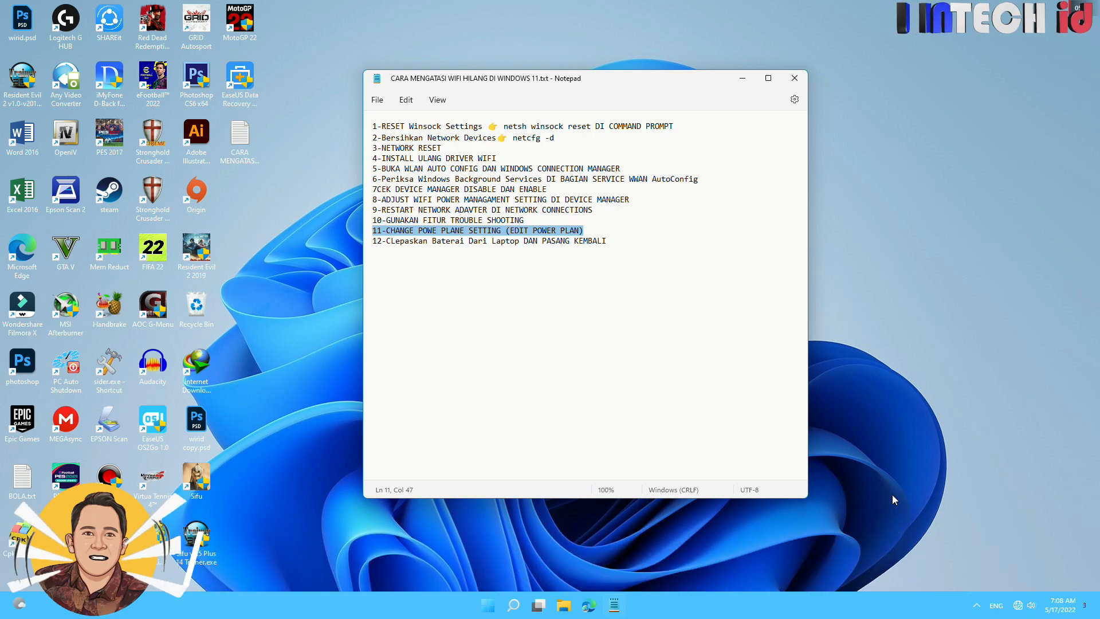
# Mark fix 12 on removing and refitting the laptop battery in the notes.
pyautogui.moveTo(629, 244); pyautogui.dragTo(519, 249)
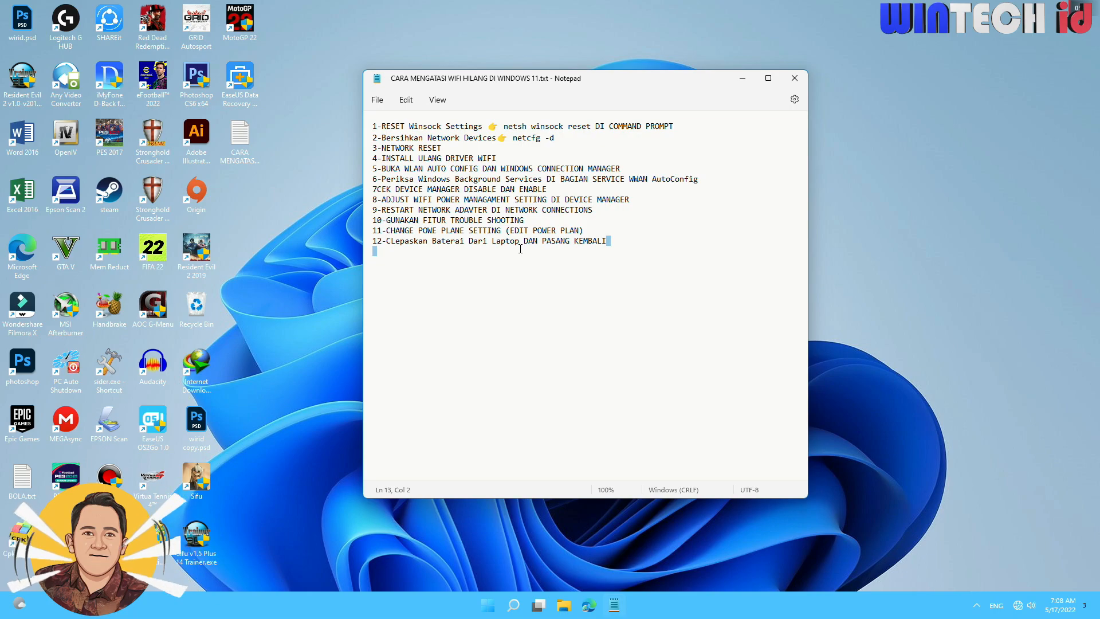
pyautogui.click(626, 242)
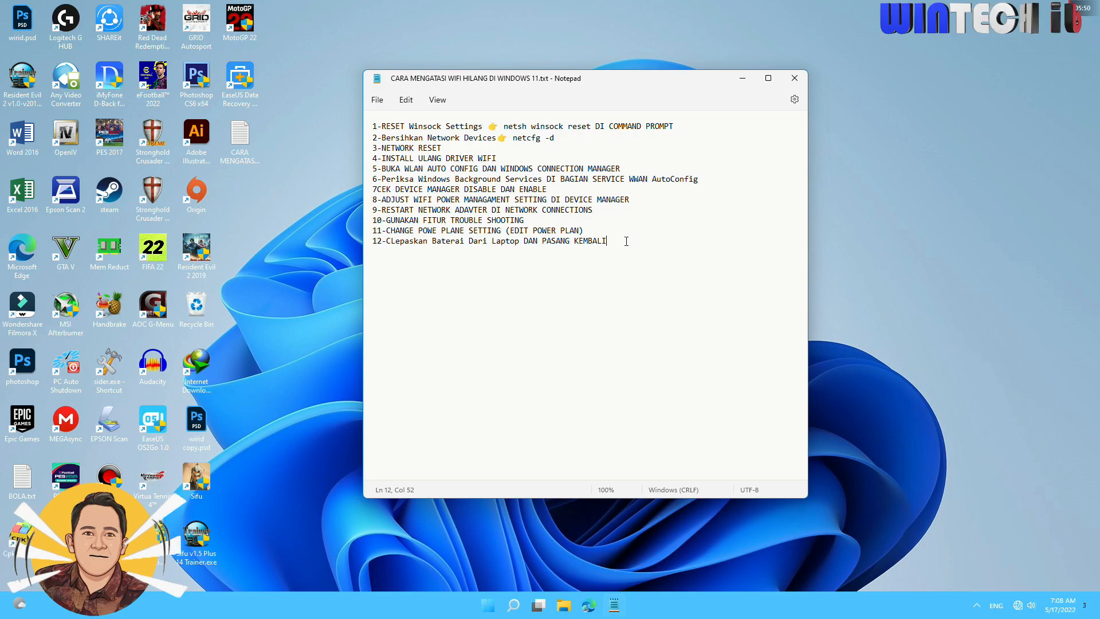